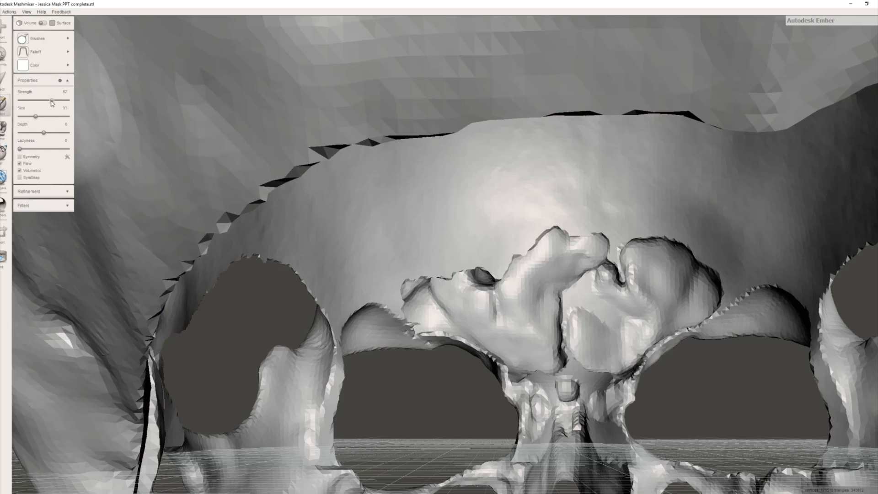
Step: Try to fill out the bony lobes inside the forehead above the nose with Volume brush strokes
right_click_drag(593, 214, 597, 227)
mouse_move(596, 226)
left_mouse_down()
mouse_move(580, 251)
mouse_move(579, 238)
left_mouse_up()
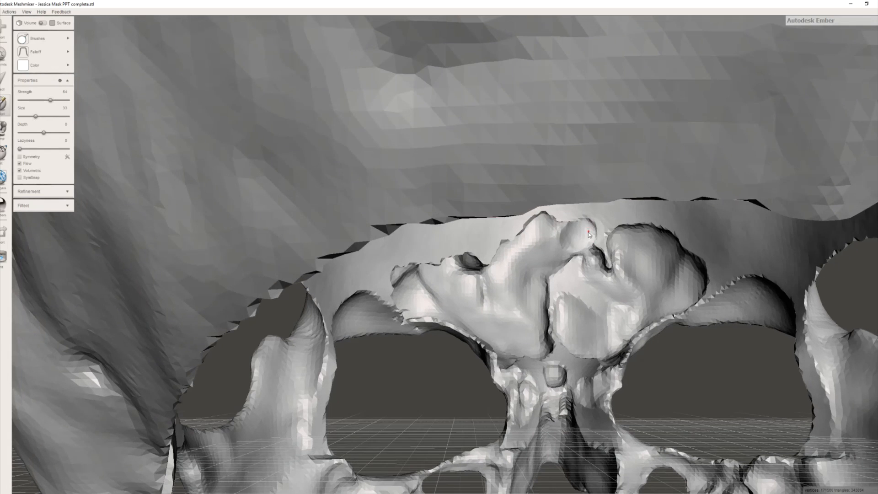
right_click_drag(577, 246, 569, 237)
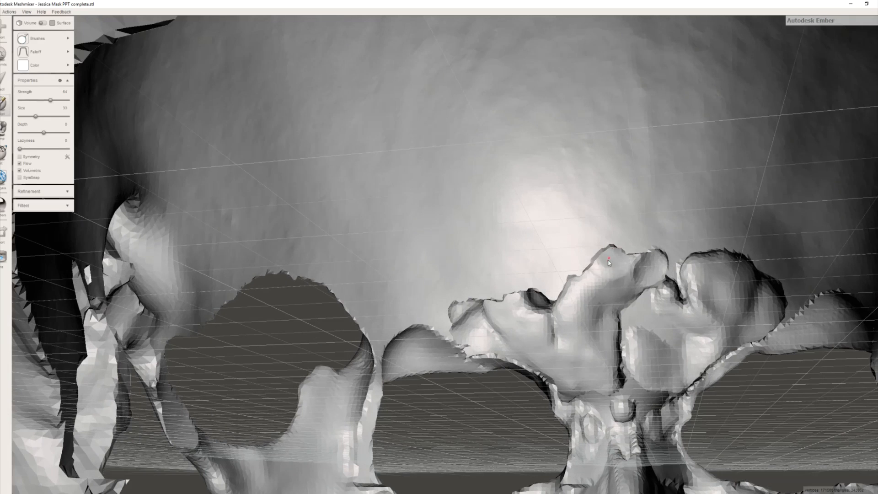
mouse_move(610, 255)
left_mouse_down()
mouse_move(648, 263)
mouse_move(654, 276)
mouse_move(615, 281)
mouse_move(638, 267)
mouse_move(614, 310)
mouse_move(595, 274)
mouse_move(581, 283)
mouse_move(601, 260)
mouse_move(604, 275)
mouse_move(588, 256)
mouse_move(602, 275)
left_mouse_up()
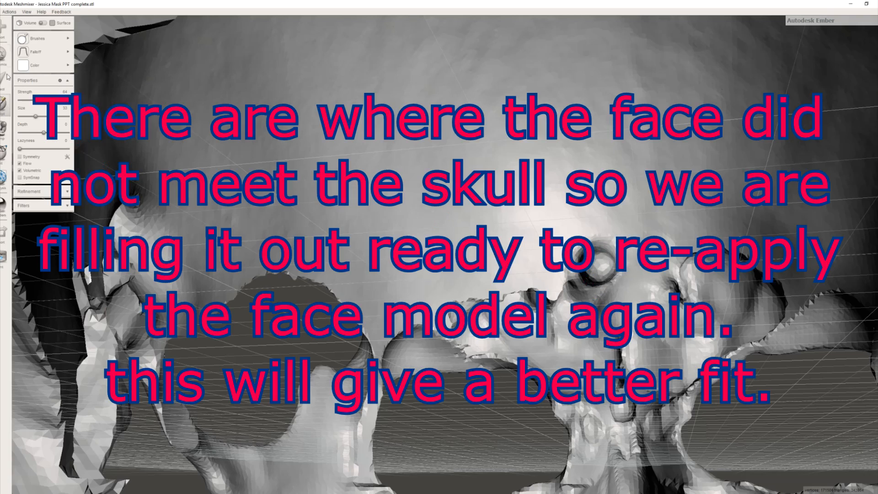
Step: Try to flatten the round bump on the inner brow lobe with a strength 30 brush, reducing its size to 17
mouse_move(44, 38)
left_click(120, 56)
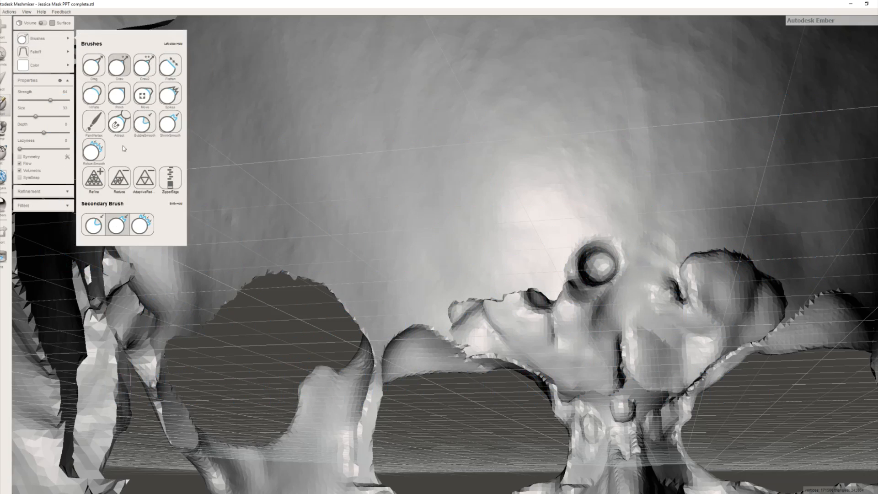
left_click_drag(597, 257, 598, 270)
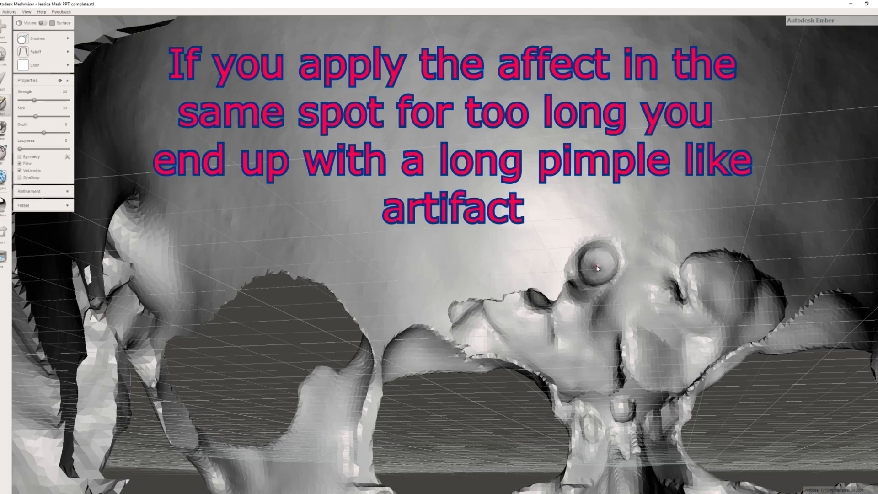
mouse_move(599, 268)
left_mouse_down()
mouse_move(584, 262)
mouse_move(606, 275)
left_mouse_up()
left_click_drag(36, 116, 28, 116)
right_click_drag(597, 265, 656, 248)
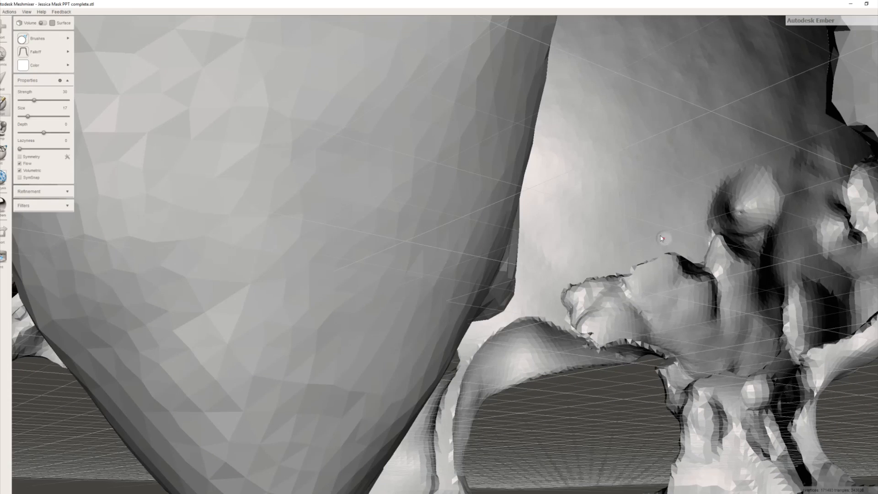
Step: Undo the recent strokes on the inner brow bump and rework its remaining edge with the same brush
key("ctrl+z")
key("ctrl+z")
key("ctrl+z")
key("ctrl+z")
key("ctrl+z")
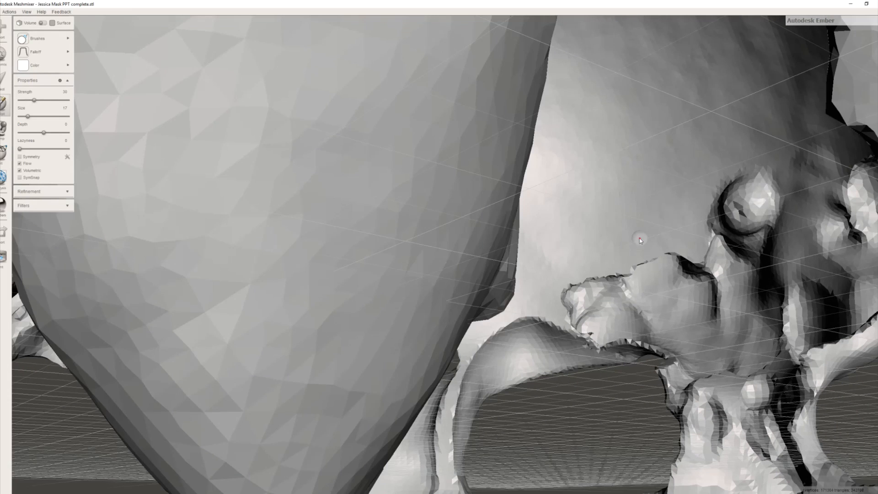
key("ctrl+z")
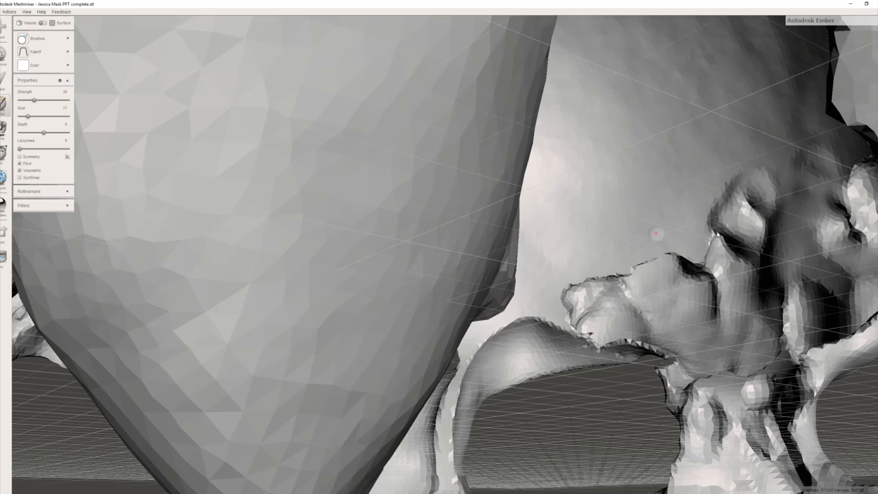
key("ctrl+z")
left_click_drag(734, 229, 749, 213)
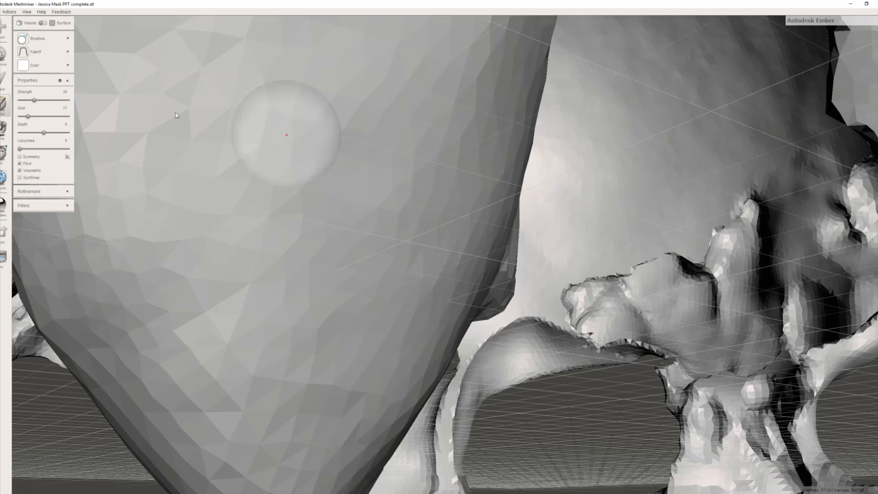
Step: Try to fill the hollows around the inner brow lobes using the Volume Draw brush at strength 64 and size 39
mouse_move(45, 38)
left_click(119, 69)
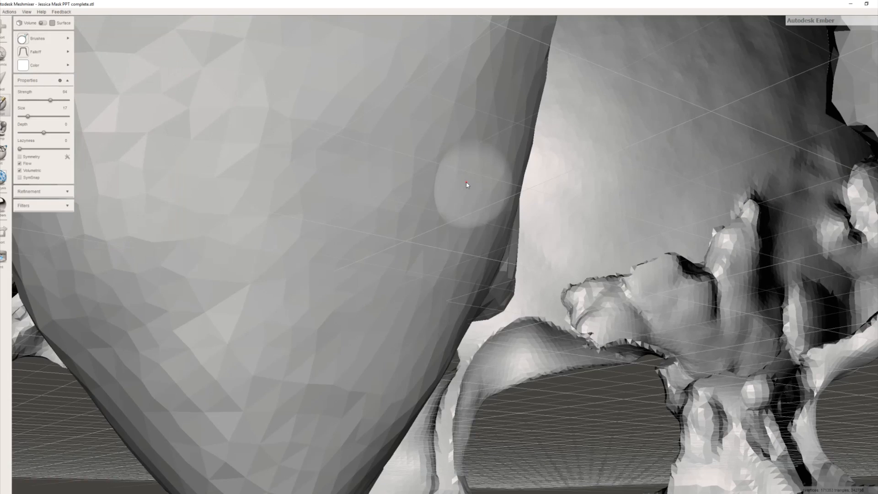
mouse_move(754, 232)
right_mouse_down()
mouse_move(753, 200)
mouse_move(770, 225)
mouse_move(782, 213)
right_mouse_up()
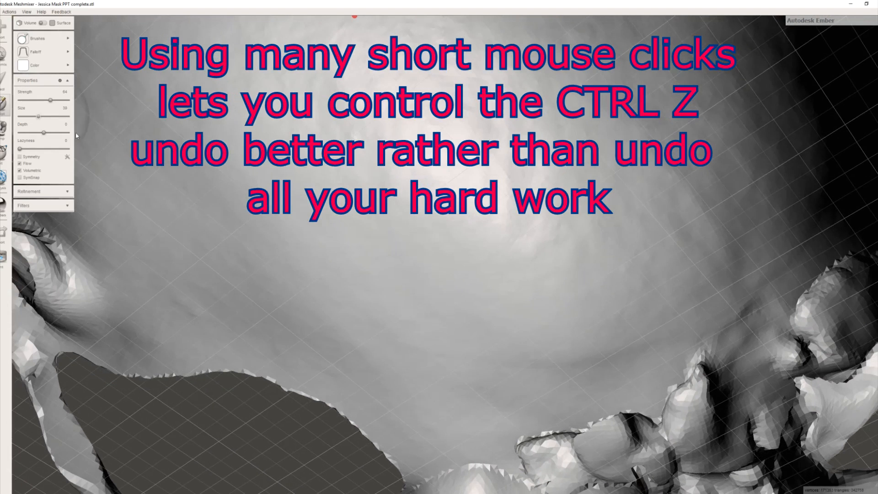
mouse_move(718, 396)
left_mouse_down()
mouse_move(701, 392)
mouse_move(702, 400)
mouse_move(701, 388)
mouse_move(676, 424)
mouse_move(722, 417)
mouse_move(704, 441)
mouse_move(691, 395)
mouse_move(702, 426)
mouse_move(692, 417)
left_mouse_up()
right_click_drag(676, 408, 737, 376)
mouse_move(737, 378)
left_mouse_down()
mouse_move(722, 361)
mouse_move(683, 383)
mouse_move(736, 350)
mouse_move(713, 352)
mouse_move(722, 395)
mouse_move(769, 367)
mouse_move(777, 341)
mouse_move(767, 334)
mouse_move(736, 379)
mouse_move(778, 357)
mouse_move(754, 361)
left_mouse_up()
mouse_move(755, 361)
right_mouse_down()
mouse_move(793, 363)
mouse_move(773, 374)
right_mouse_up()
mouse_move(692, 348)
left_mouse_down()
mouse_move(661, 361)
mouse_move(632, 334)
left_mouse_up()
Step: Examine the outside of the forehead for distortion caused by the inner brush strokes
scroll(614, 345, "up", 8)
scroll(615, 345, "down", 8)
right_click_drag(621, 343, 484, 309)
scroll(517, 332, "up", 4)
scroll(517, 332, "down", 4)
scroll(514, 261, "down", 8)
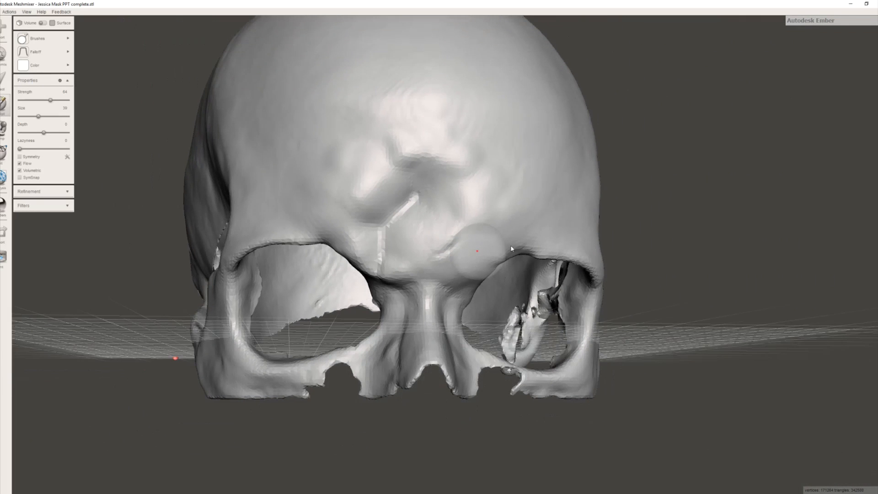
left_click(409, 196)
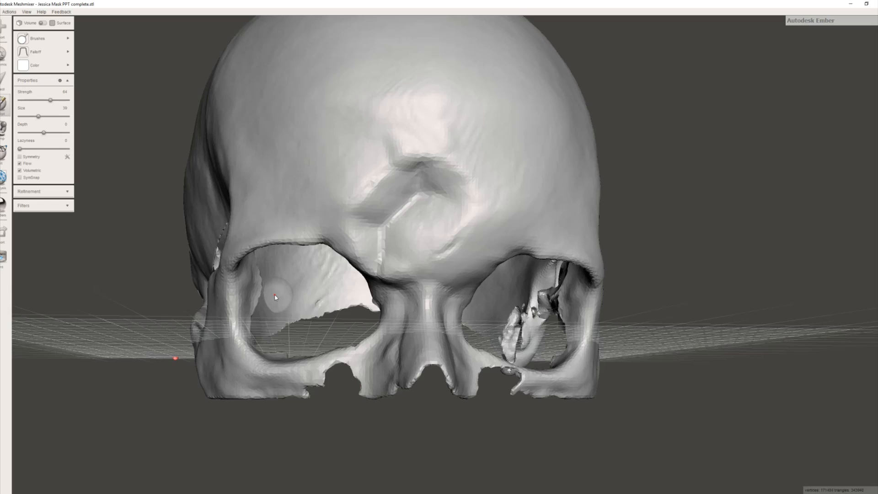
Step: Restart sculpting and switch the brush mode from Volume to Surface
key("Escape")
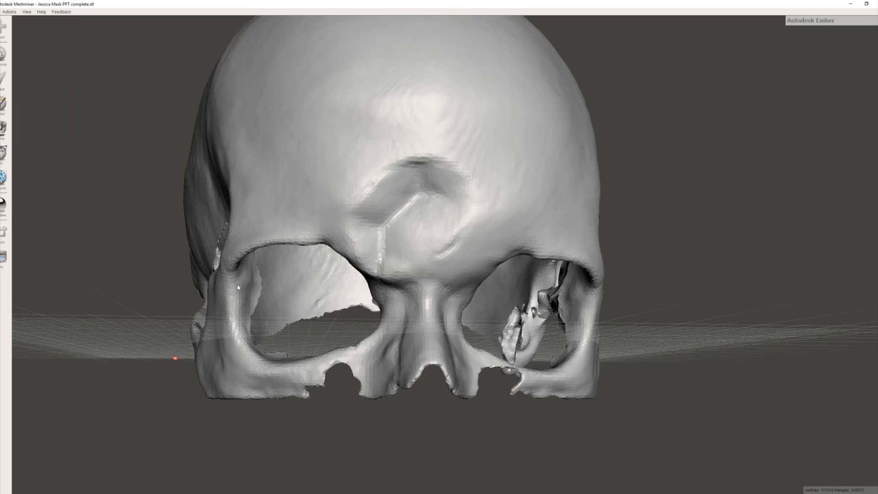
left_click(4, 104)
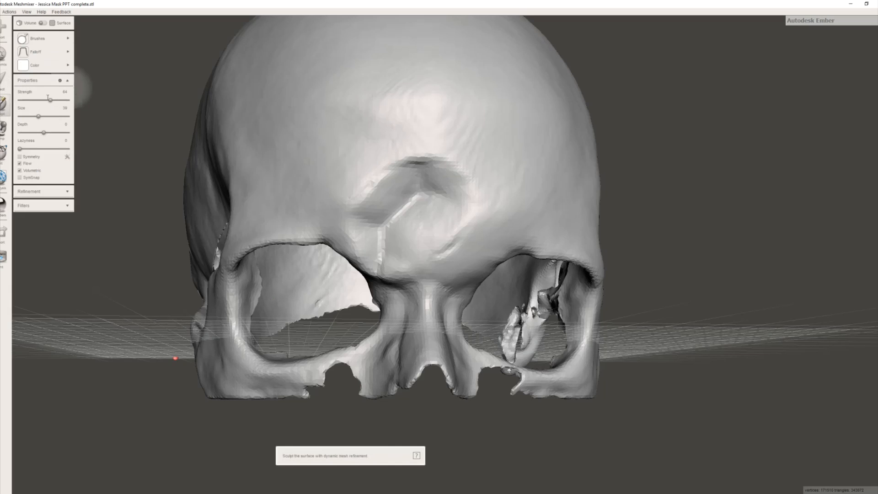
mouse_move(36, 53)
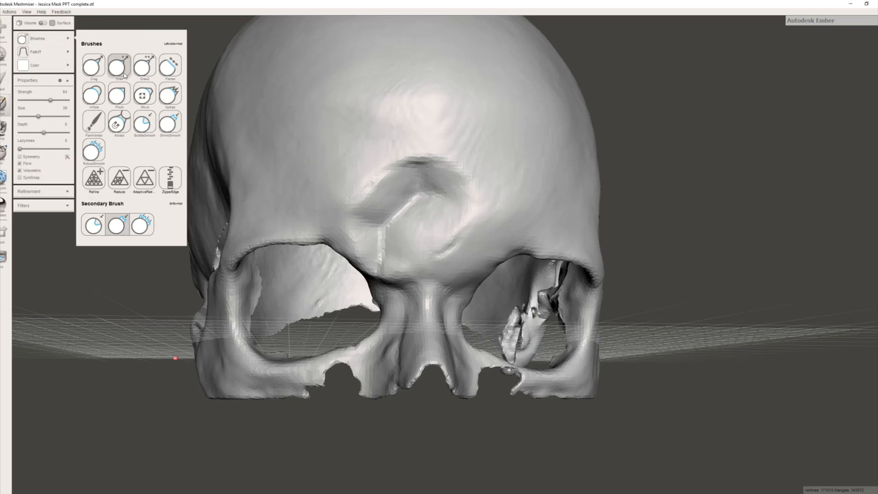
left_click(43, 24)
Step: Try a Surface brush stroke on the inner brow lobes and check the outer forehead for distortion
mouse_move(291, 202)
right_mouse_down()
mouse_move(482, 186)
mouse_move(502, 232)
mouse_move(509, 211)
mouse_move(517, 248)
right_mouse_up()
scroll(517, 251, "up", 5)
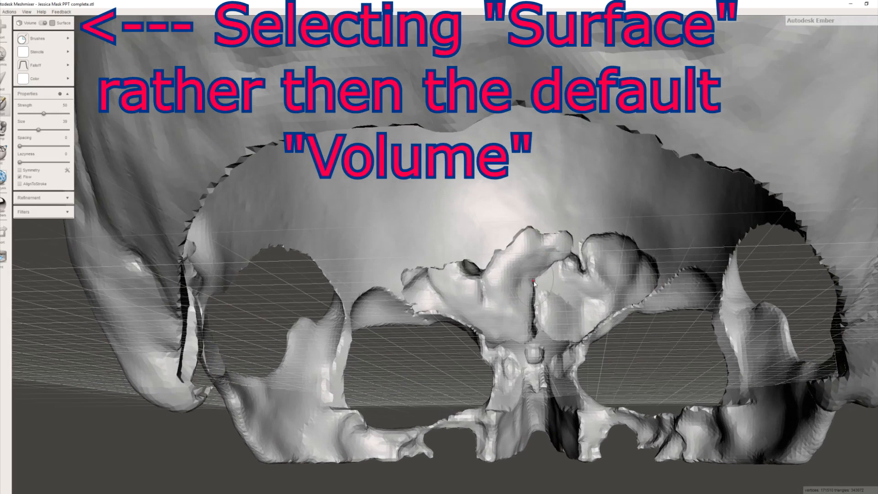
mouse_move(525, 231)
left_mouse_down()
mouse_move(521, 240)
mouse_move(535, 233)
mouse_move(561, 248)
left_mouse_up()
right_click_drag(562, 247, 378, 254)
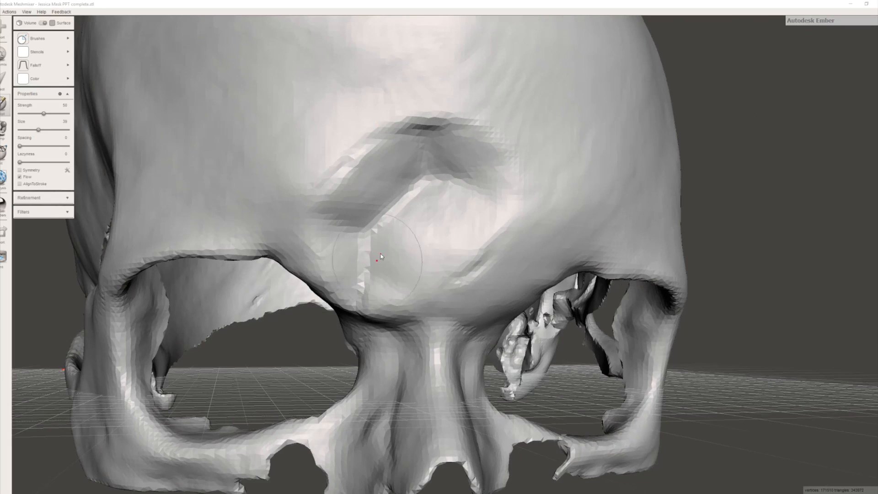
right_click_drag(378, 264, 570, 247)
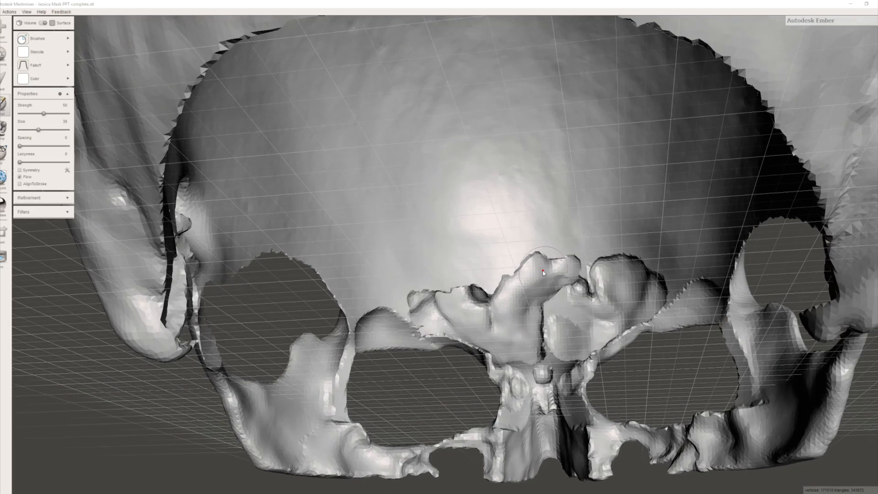
Step: Fill and even out the lobes on one side of the inner brow with Surface brush strokes
mouse_move(544, 273)
left_mouse_down()
mouse_move(533, 265)
mouse_move(540, 252)
mouse_move(537, 263)
mouse_move(575, 266)
mouse_move(515, 279)
mouse_move(489, 302)
mouse_move(462, 298)
mouse_move(484, 296)
left_mouse_up()
right_click_drag(483, 295, 520, 344)
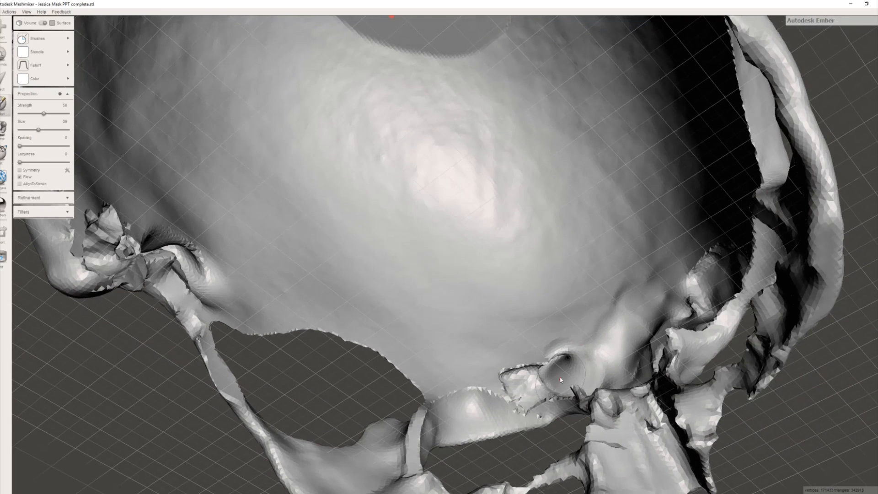
mouse_move(557, 363)
left_mouse_down()
mouse_move(531, 370)
mouse_move(549, 366)
mouse_move(544, 378)
mouse_move(514, 383)
mouse_move(578, 379)
left_mouse_up()
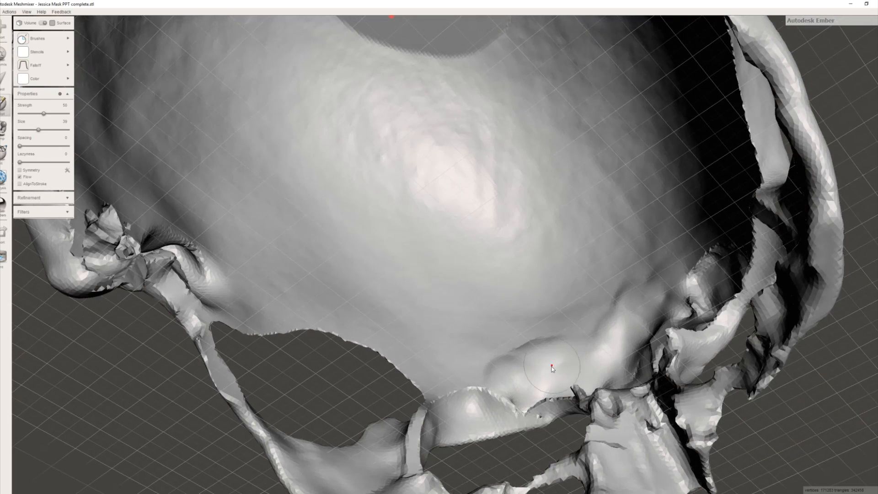
right_click_drag(561, 353, 581, 333)
mouse_move(509, 319)
left_mouse_down()
mouse_move(506, 334)
mouse_move(527, 328)
left_mouse_up()
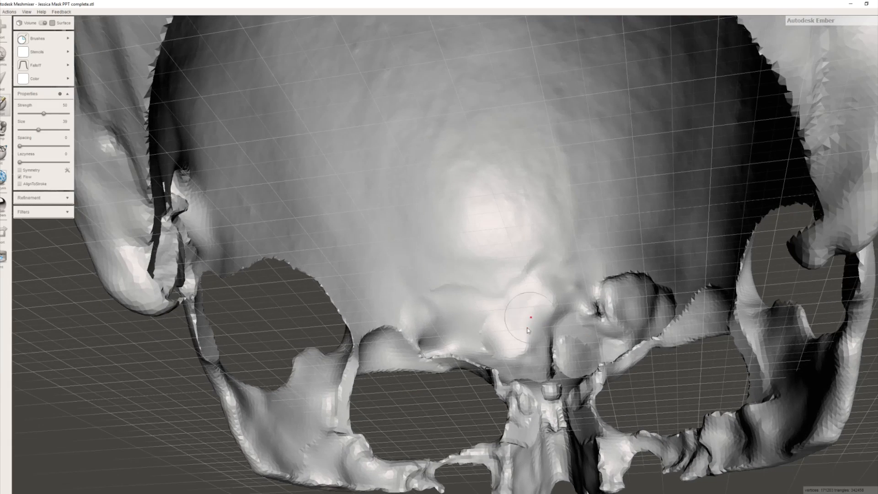
Step: Fill the crevices on the inner side of the nasal bridge and lower brow between the eye sockets
right_click_drag(523, 357, 536, 314)
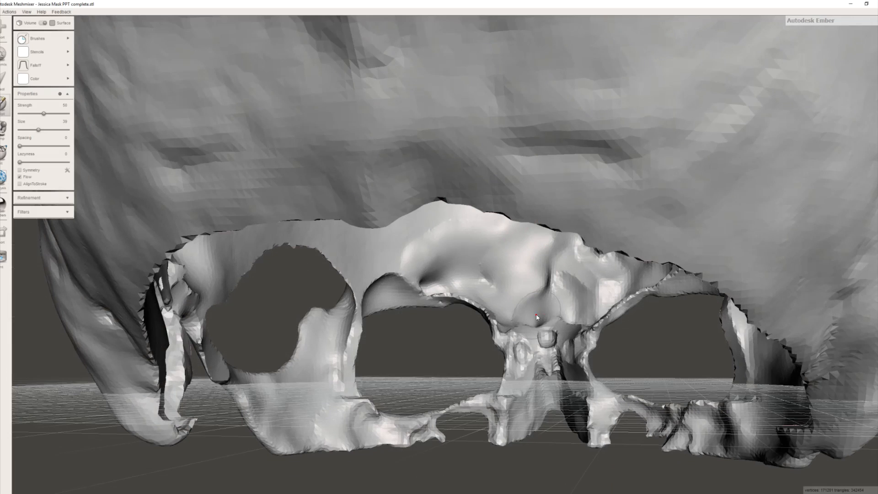
left_click_drag(539, 315, 543, 359)
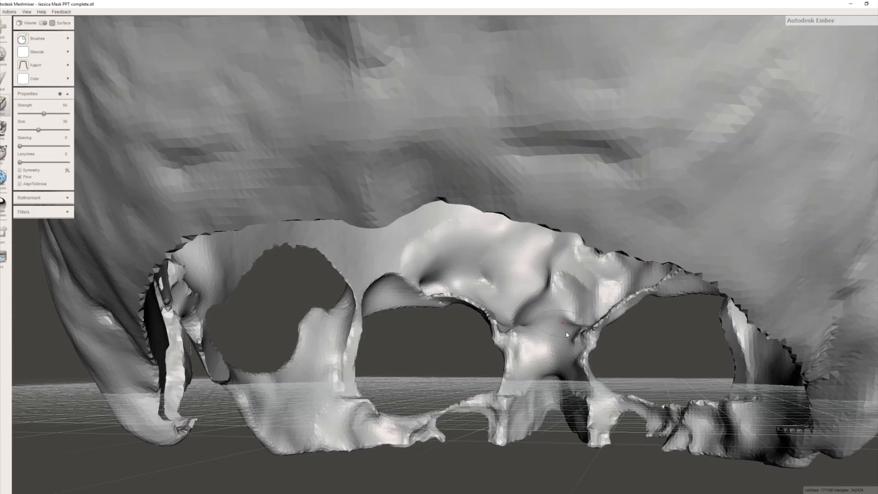
right_click_drag(571, 309, 550, 310)
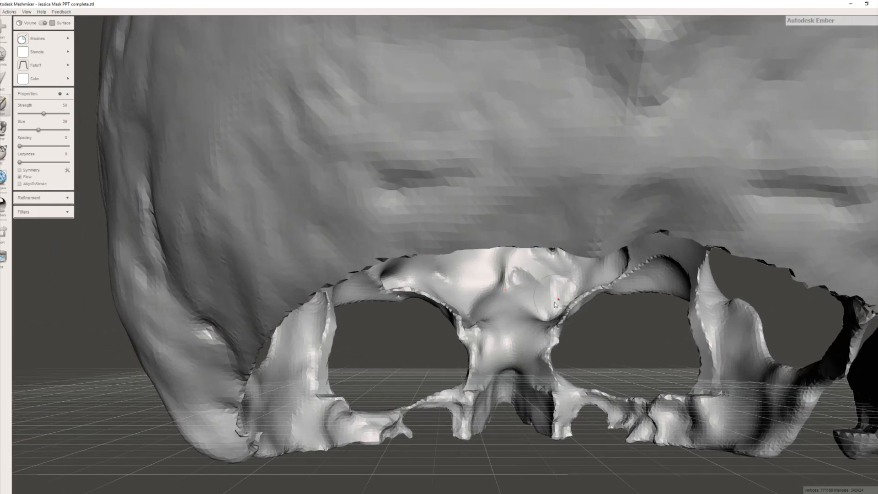
left_click_drag(549, 309, 541, 308)
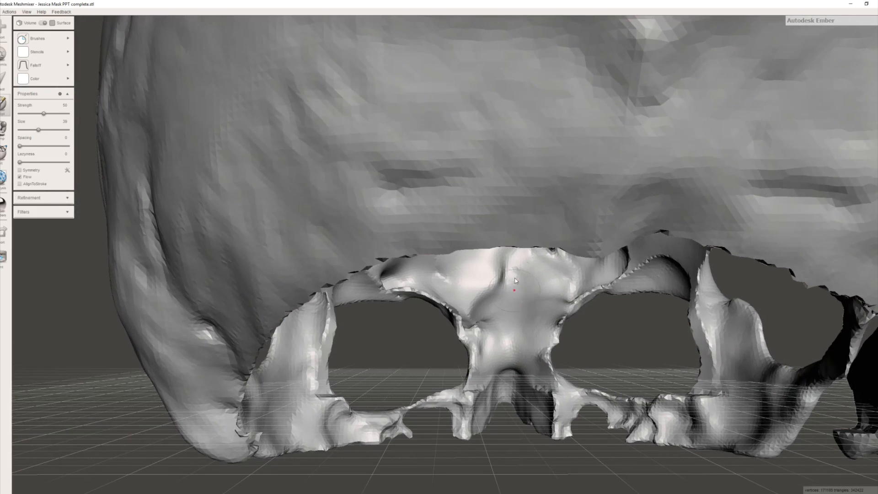
right_click_drag(496, 277, 486, 262)
left_click_drag(469, 290, 469, 291)
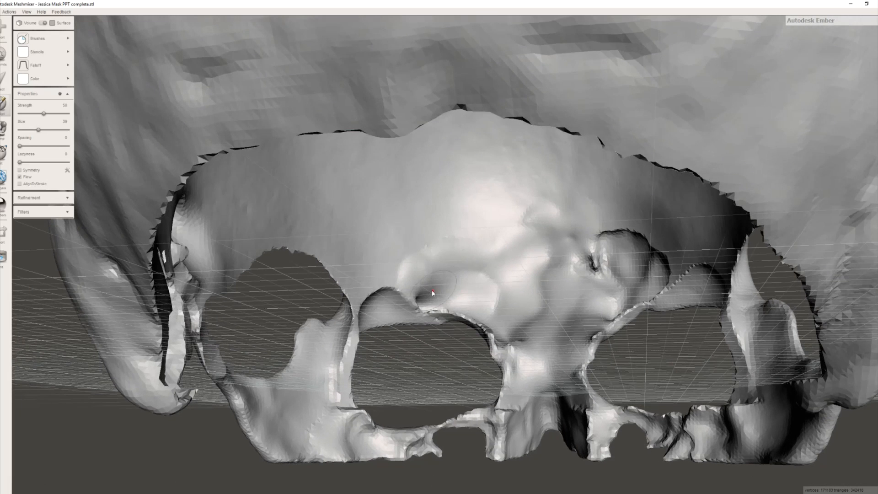
Step: Switch the Surface sculpting brush to ShrinkSmooth
right_click_drag(545, 266, 602, 249)
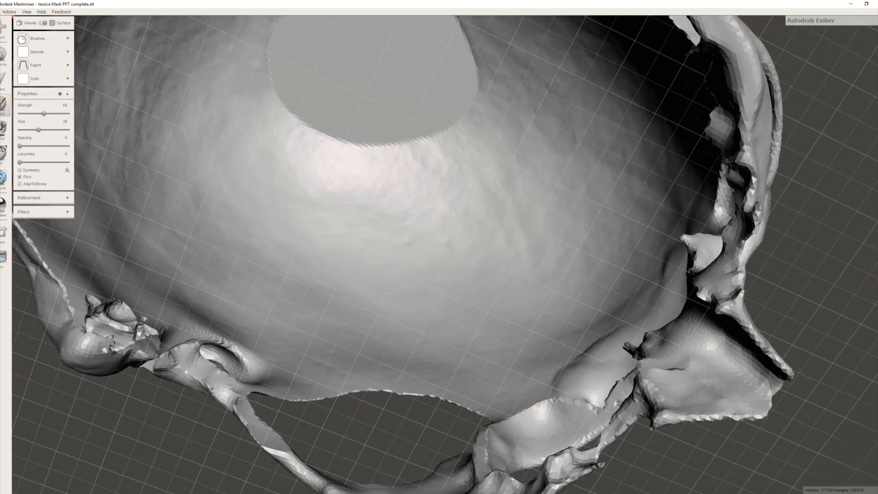
right_click_drag(639, 202, 553, 264)
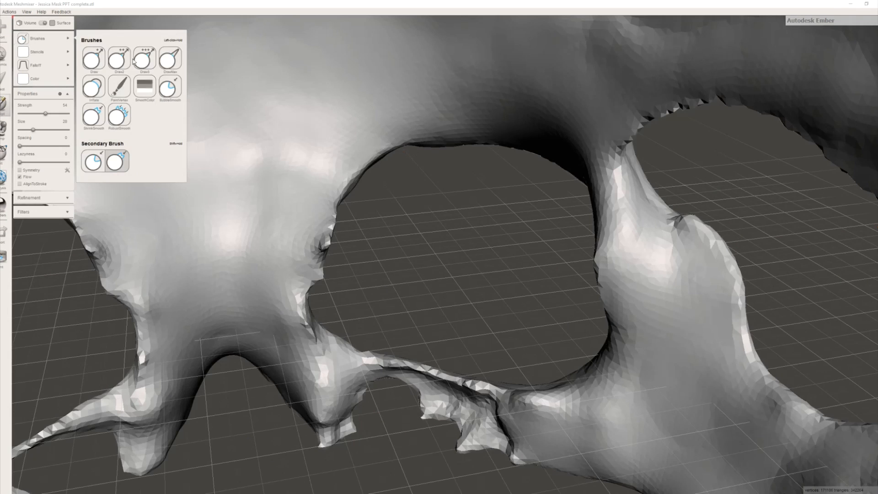
mouse_move(27, 45)
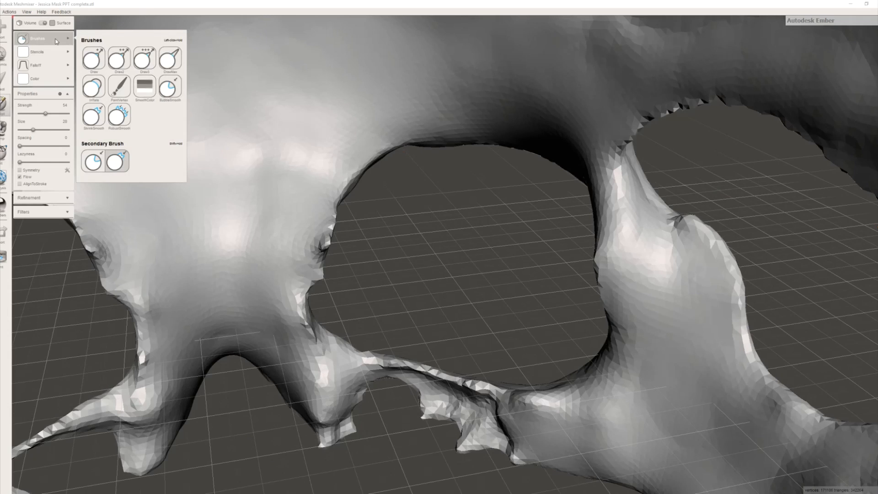
left_click(170, 87)
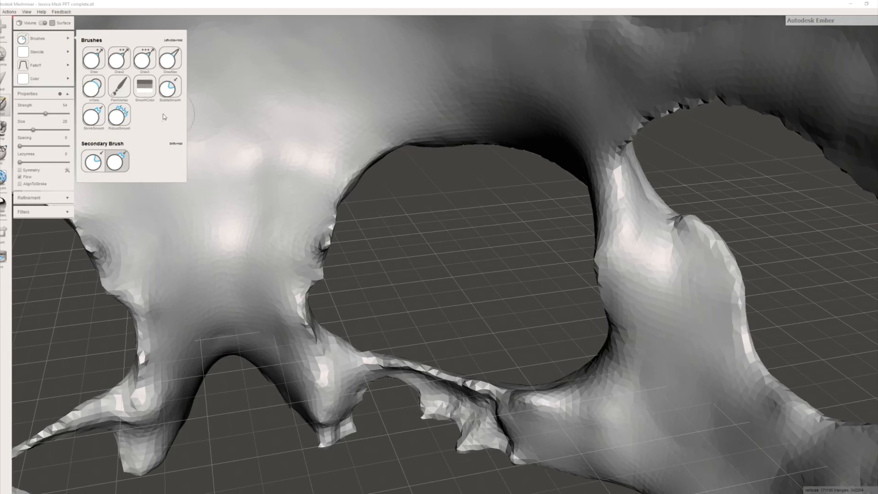
left_click(88, 116)
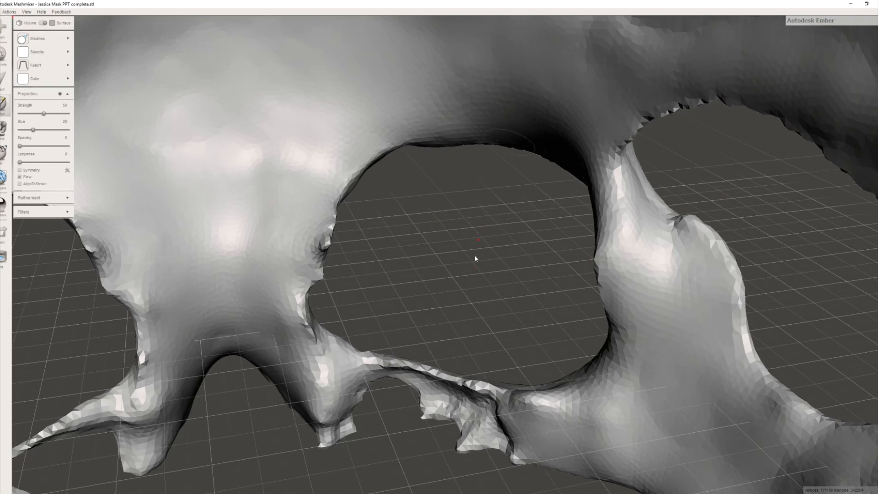
Step: Smooth the jagged inner bone edges around the eye socket and cheekbone
right_click_drag(307, 266, 427, 301)
mouse_move(605, 343)
left_mouse_down()
mouse_move(595, 347)
mouse_move(609, 343)
mouse_move(593, 396)
mouse_move(587, 485)
left_mouse_up()
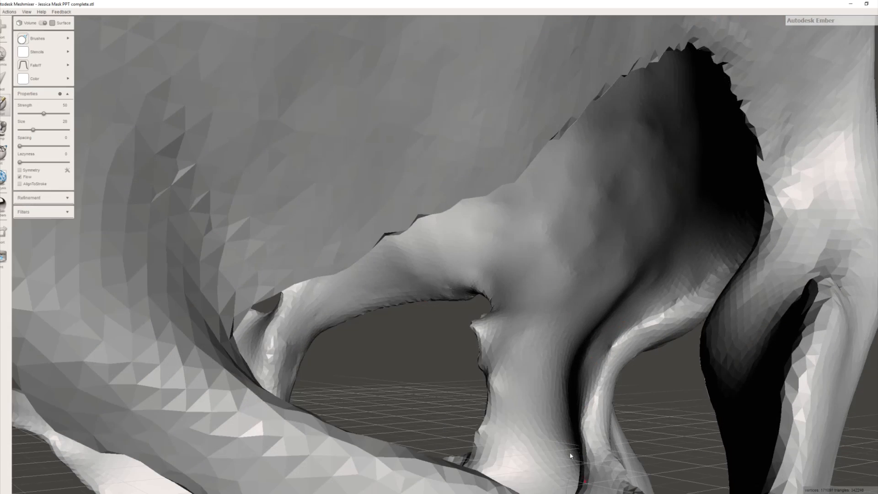
right_click_drag(488, 330, 512, 315)
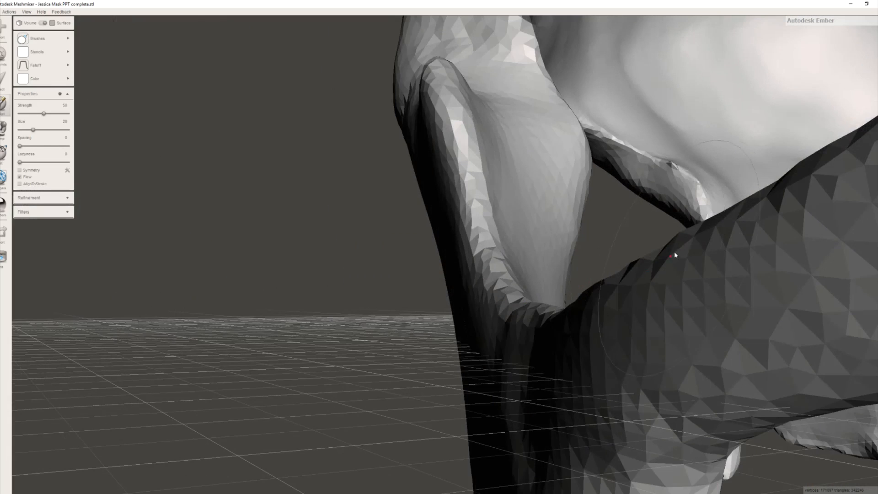
right_click_drag(673, 257, 655, 276)
mouse_move(736, 175)
left_mouse_down()
mouse_move(771, 312)
mouse_move(786, 276)
left_mouse_up()
right_click_drag(770, 237, 621, 144)
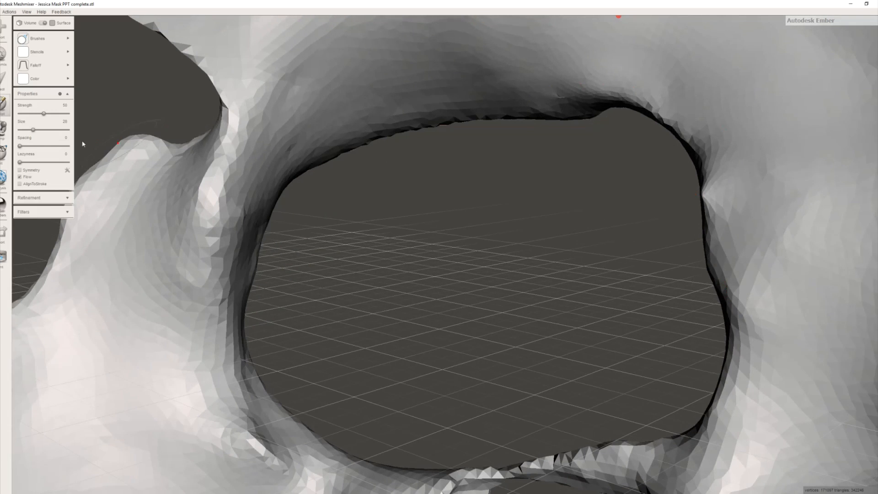
Step: Set the brush size to 8 and smooth the uneven spot on the eye socket rim beside the nasal bridge
left_click_drag(32, 130, 25, 130)
right_click_drag(710, 185, 777, 235)
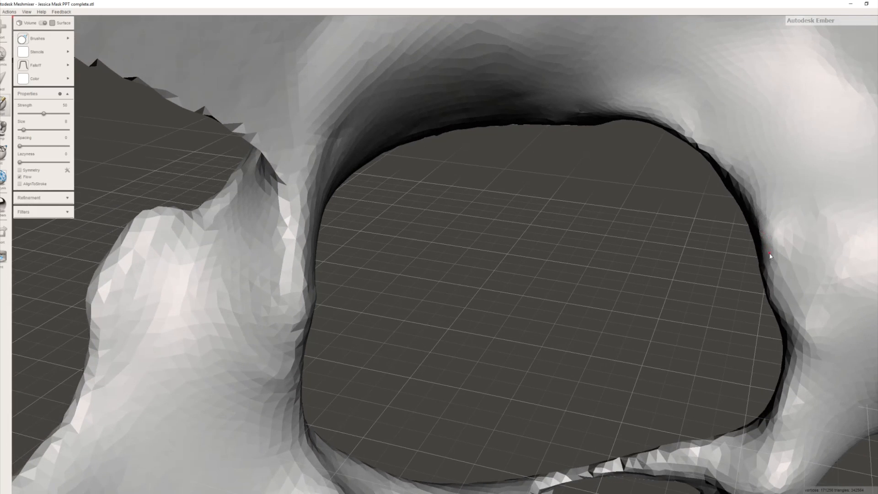
right_click_drag(776, 243, 615, 197)
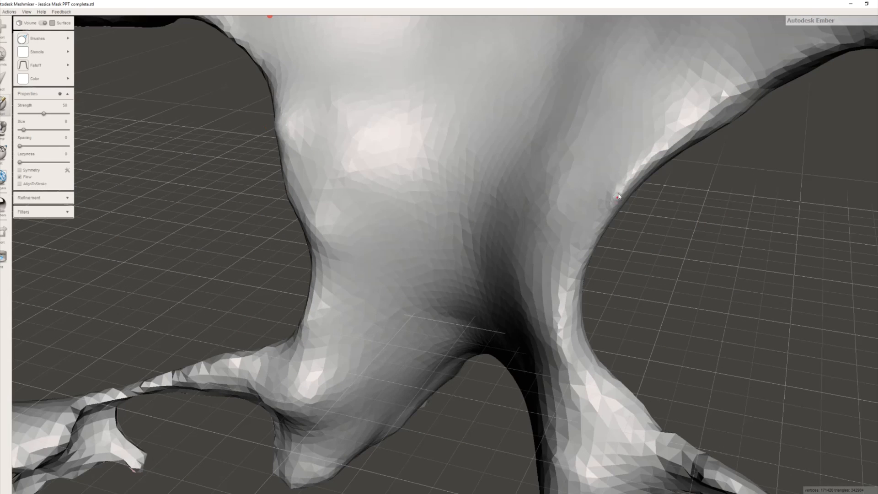
left_click(624, 193)
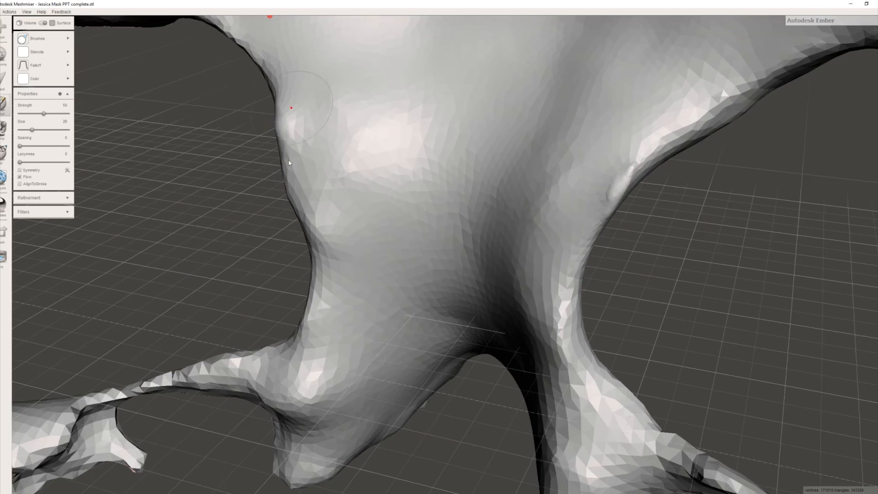
Step: Smooth the inner eye socket edges on both sides of the nasal bridge, starting with brush size 12
left_click_drag(31, 130, 25, 131)
right_click_drag(283, 123, 323, 177)
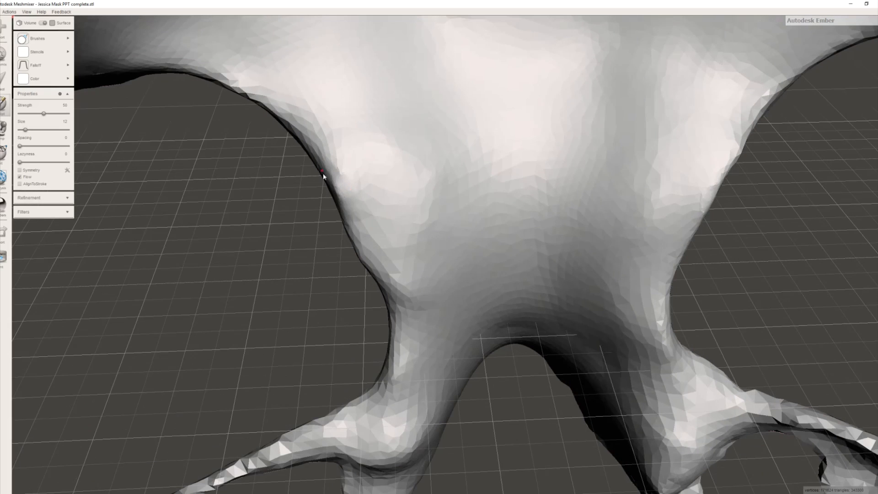
left_click_drag(742, 131, 698, 224)
left_click_drag(25, 130, 30, 130)
mouse_move(327, 156)
left_mouse_down()
mouse_move(353, 183)
mouse_move(359, 228)
left_mouse_up()
left_click_drag(734, 148, 693, 208)
mouse_move(336, 162)
left_mouse_down()
mouse_move(352, 212)
mouse_move(403, 297)
left_mouse_up()
Step: Switch the sculpting brush to Draw2 for building up the inner side of the nasal bridge
mouse_move(566, 242)
right_mouse_down()
mouse_move(343, 199)
mouse_move(604, 121)
mouse_move(549, 137)
mouse_move(485, 108)
mouse_move(618, 109)
mouse_move(558, 263)
mouse_move(526, 261)
mouse_move(73, 35)
right_mouse_up()
mouse_move(72, 36)
left_click(119, 60)
mouse_move(367, 97)
left_mouse_down()
mouse_move(439, 296)
mouse_move(432, 297)
left_mouse_up()
key("ctrl+z")
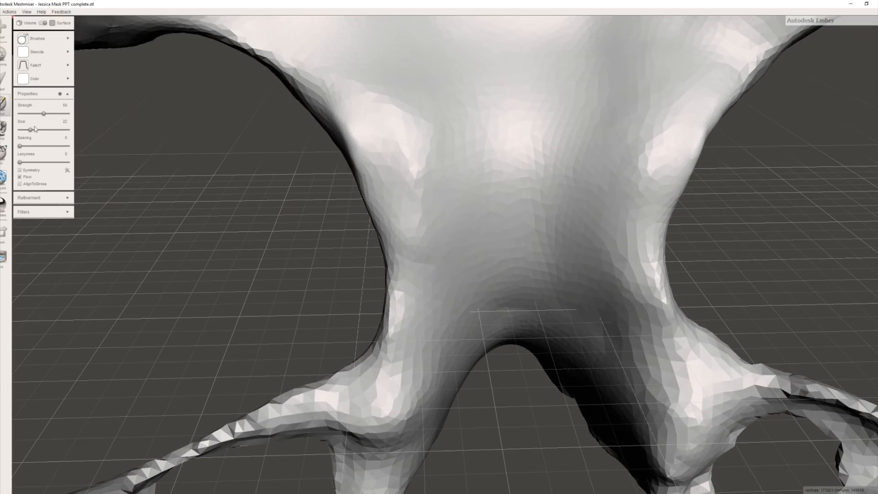
left_click_drag(33, 132, 40, 132)
mouse_move(384, 98)
left_mouse_down()
mouse_move(412, 183)
mouse_move(439, 200)
left_mouse_up()
key("ctrl+z")
Step: Build up the inner nasal bridge and lower brow between the eye sockets with Draw2 strokes at brush size 24
left_click_drag(38, 130, 31, 130)
left_click_drag(379, 89, 412, 229)
mouse_move(378, 114)
left_mouse_down()
mouse_move(402, 232)
mouse_move(446, 156)
mouse_move(476, 132)
mouse_move(503, 128)
left_mouse_up()
mouse_move(504, 206)
left_mouse_down()
mouse_move(535, 156)
mouse_move(581, 244)
mouse_move(608, 230)
mouse_move(607, 288)
mouse_move(506, 271)
left_mouse_up()
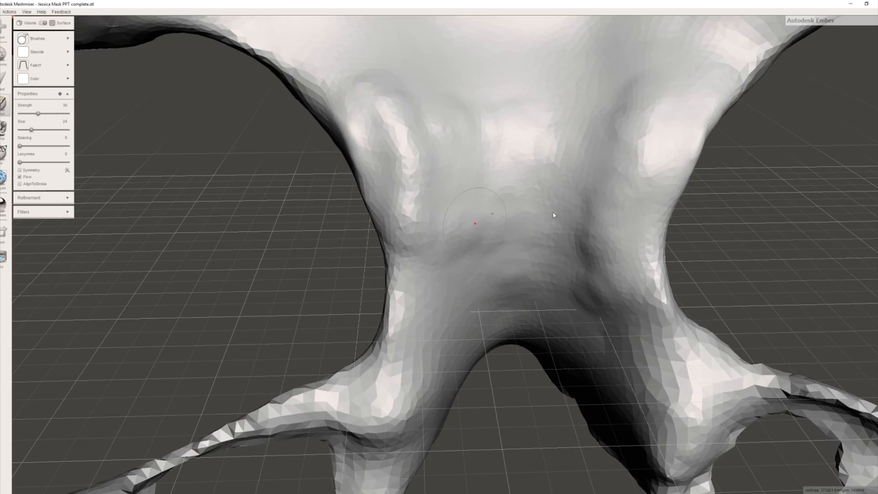
mouse_move(359, 90)
left_mouse_down()
mouse_move(314, 39)
mouse_move(292, 27)
mouse_move(274, 34)
mouse_move(362, 67)
left_mouse_up()
left_click_drag(443, 127, 405, 36)
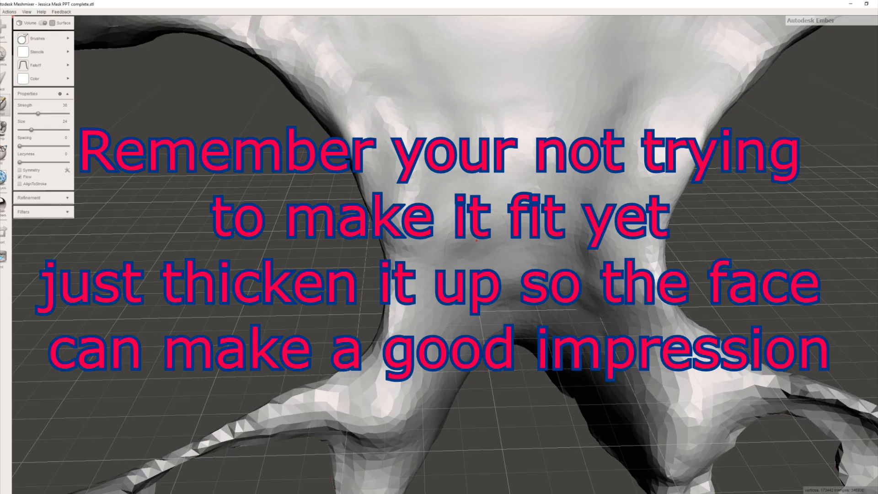
Step: Smooth the built-up inner nasal bridge with the ShrinkSmooth brush at strength 28
left_click(42, 39)
left_click(170, 87)
left_click(45, 40)
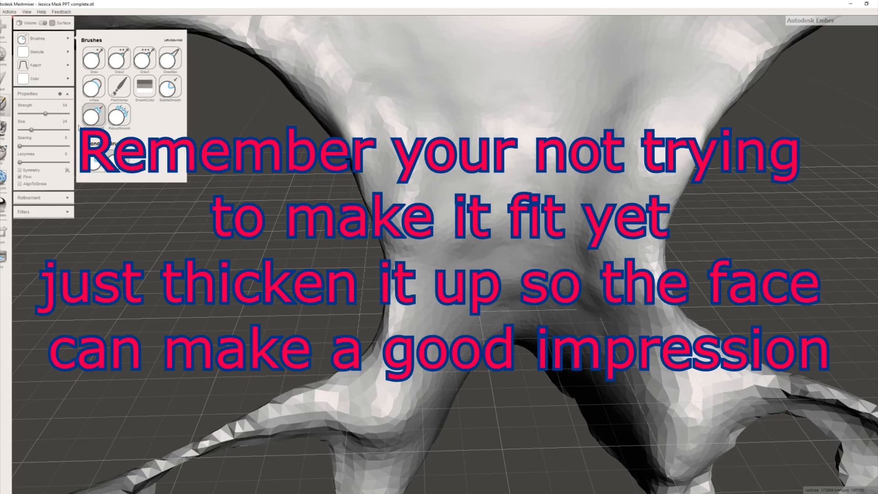
left_click(94, 116)
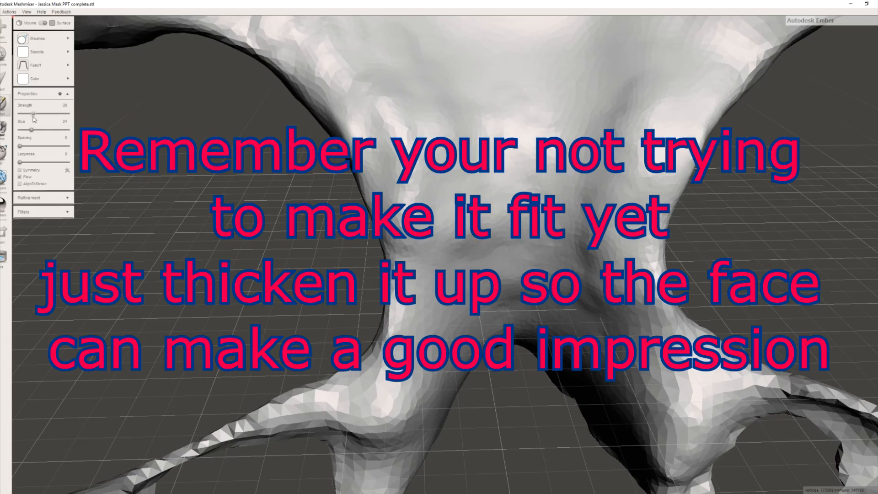
mouse_move(360, 136)
left_mouse_down()
mouse_move(385, 101)
mouse_move(427, 296)
left_mouse_up()
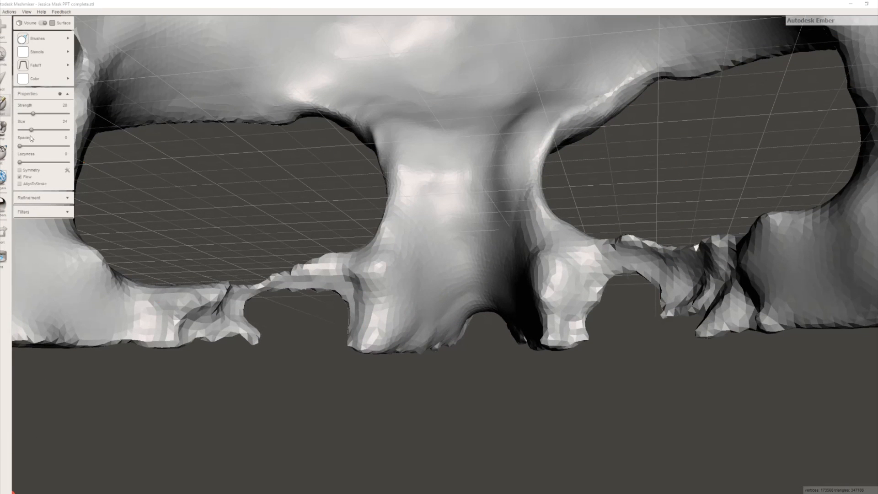
Step: Set the brush size to 19 and switch the sculpting brush to Draw
left_click_drag(31, 131, 28, 132)
mouse_move(38, 39)
left_click(99, 66)
mouse_move(151, 320)
right_mouse_down()
mouse_move(270, 343)
mouse_move(256, 392)
mouse_move(315, 269)
mouse_move(367, 327)
mouse_move(352, 288)
right_mouse_up()
middle_click_drag(427, 223, 398, 366)
mouse_move(417, 182)
left_mouse_down()
mouse_move(397, 238)
mouse_move(399, 217)
mouse_move(380, 260)
mouse_move(371, 257)
left_mouse_up()
right_click_drag(371, 256, 453, 233)
mouse_move(456, 202)
left_mouse_down()
mouse_move(422, 234)
mouse_move(439, 206)
mouse_move(478, 180)
mouse_move(435, 245)
mouse_move(464, 201)
mouse_move(463, 223)
left_mouse_up()
right_click_drag(463, 223, 334, 286)
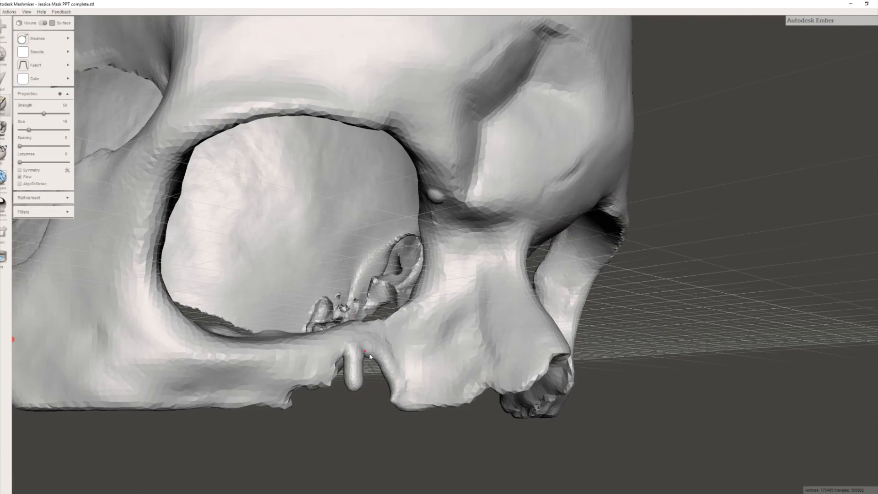
mouse_move(370, 356)
left_mouse_down()
mouse_move(368, 373)
mouse_move(392, 373)
mouse_move(383, 365)
mouse_move(392, 396)
left_mouse_up()
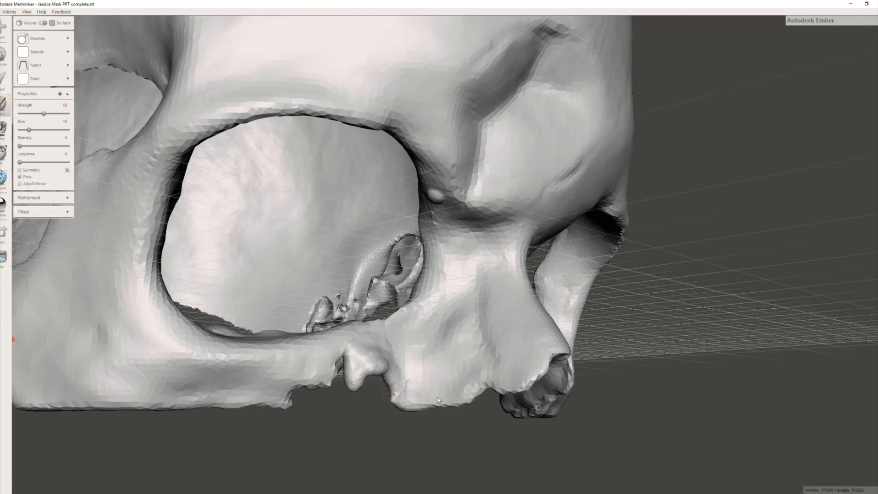
key("ctrl+z")
key("ctrl+z")
key("ctrl+z")
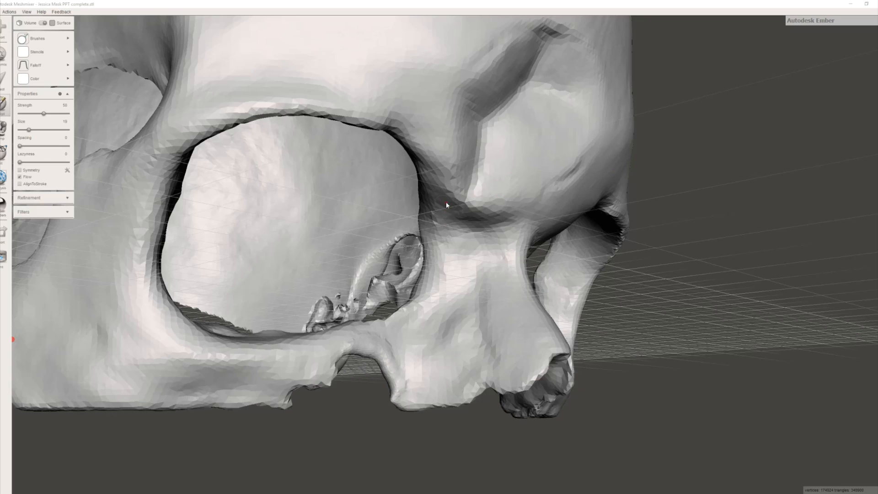
left_click_drag(450, 207, 448, 222)
key("ctrl+z")
key("ctrl+z")
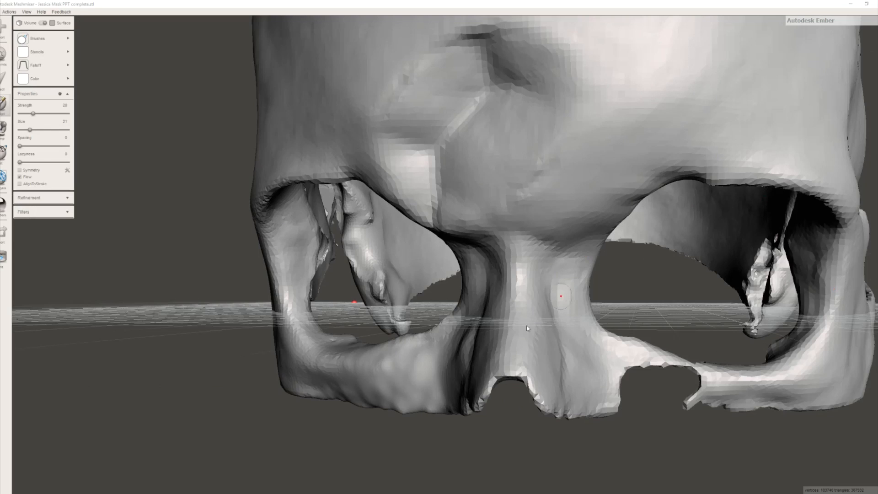
Step: Smooth the outer face of the filled bone below the eye socket, finishing with brush size 32
right_click_drag(527, 328, 681, 389)
right_click_drag(385, 380, 501, 341)
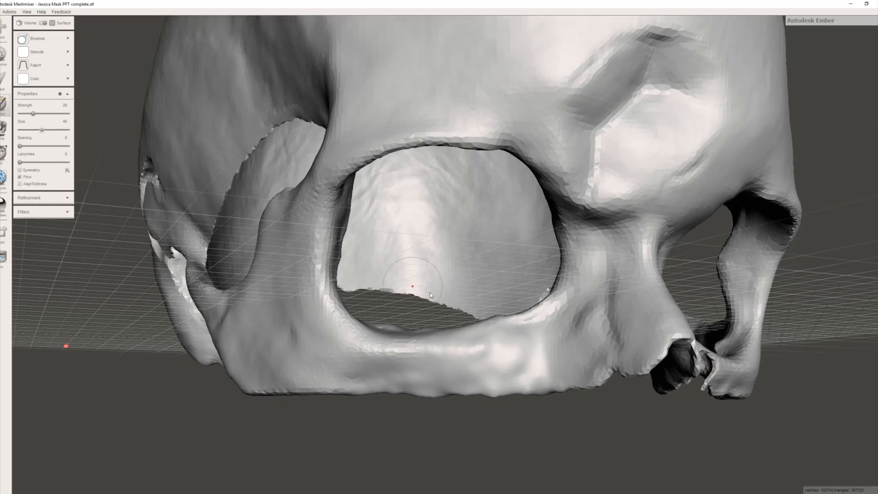
left_click_drag(485, 348, 500, 353)
left_click_drag(41, 130, 35, 130)
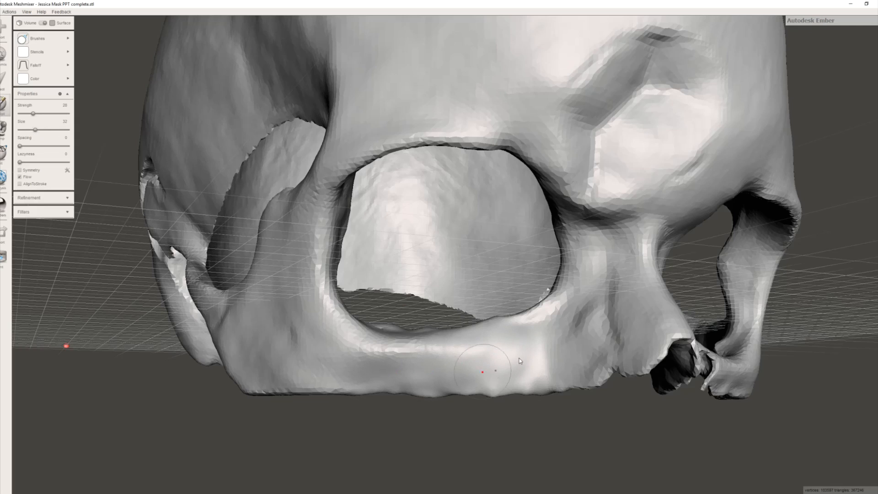
mouse_move(538, 325)
left_mouse_down()
mouse_move(538, 336)
mouse_move(574, 347)
mouse_move(581, 372)
mouse_move(527, 348)
mouse_move(542, 330)
mouse_move(593, 339)
mouse_move(571, 314)
mouse_move(590, 324)
left_mouse_up()
Step: Examine the inner side of the filled lower eye socket rim and switch the sculpting brush to Draw2
right_click_drag(590, 325, 401, 362)
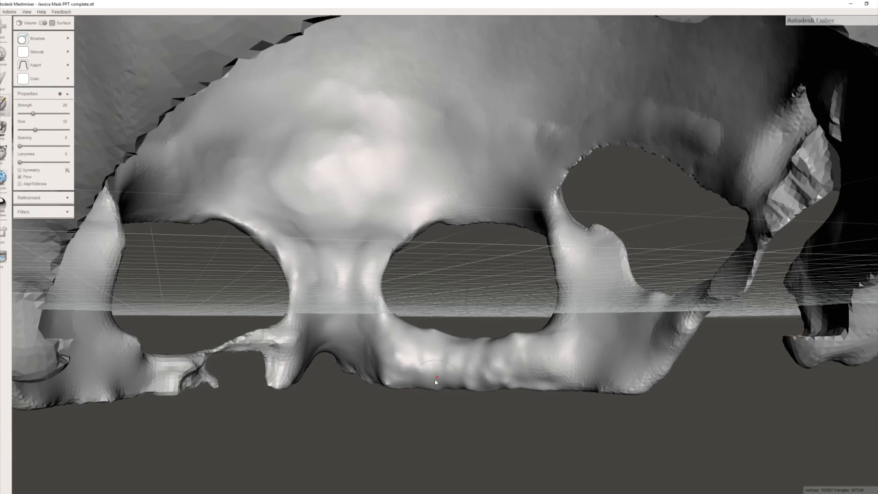
right_click_drag(445, 364, 521, 298)
scroll(506, 330, "up", 5)
scroll(506, 331, "down", 4)
right_click_drag(511, 331, 545, 321)
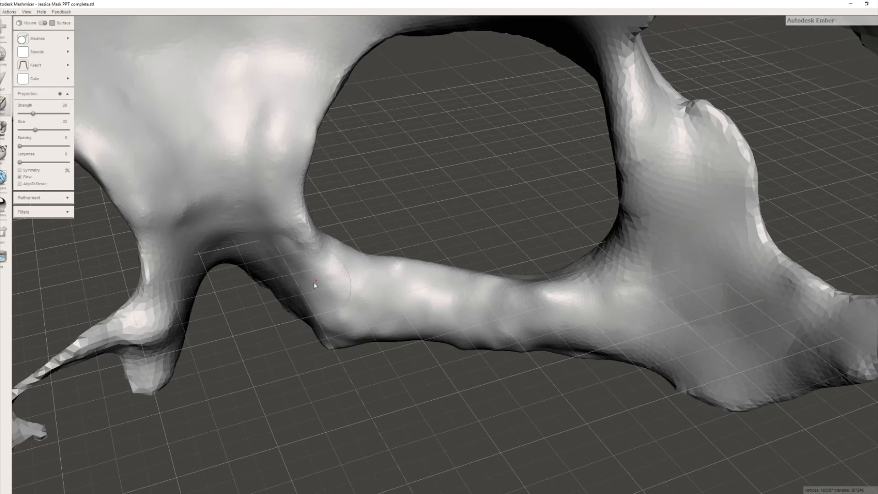
right_click_drag(466, 324, 474, 243)
right_click_drag(453, 369, 341, 363)
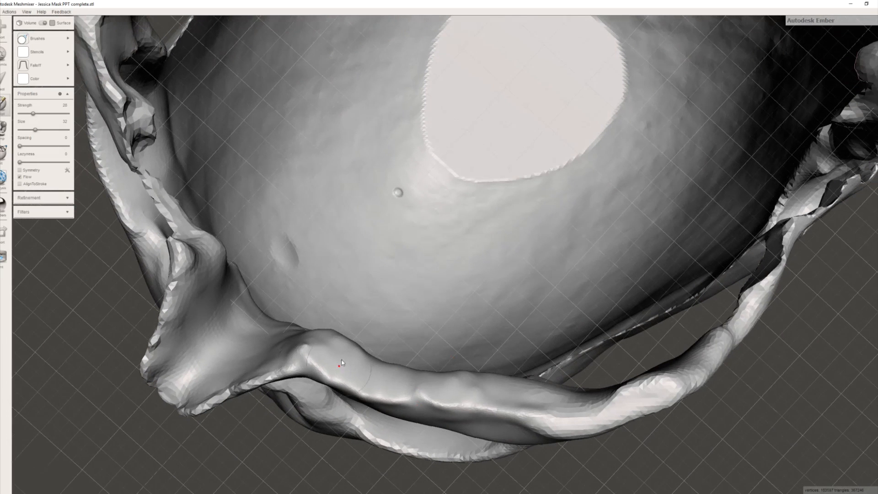
left_click(38, 39)
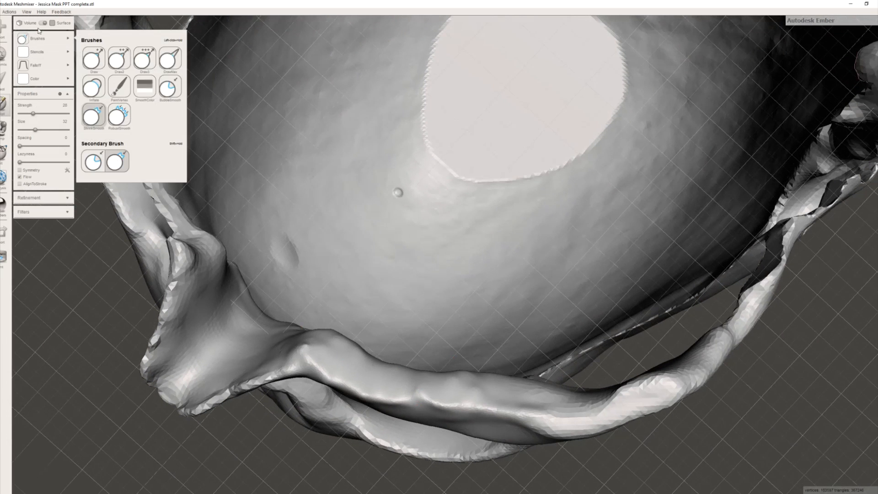
left_click(118, 59)
mouse_move(341, 366)
left_mouse_down()
mouse_move(337, 358)
mouse_move(401, 385)
mouse_move(341, 356)
mouse_move(406, 386)
mouse_move(514, 400)
left_mouse_up()
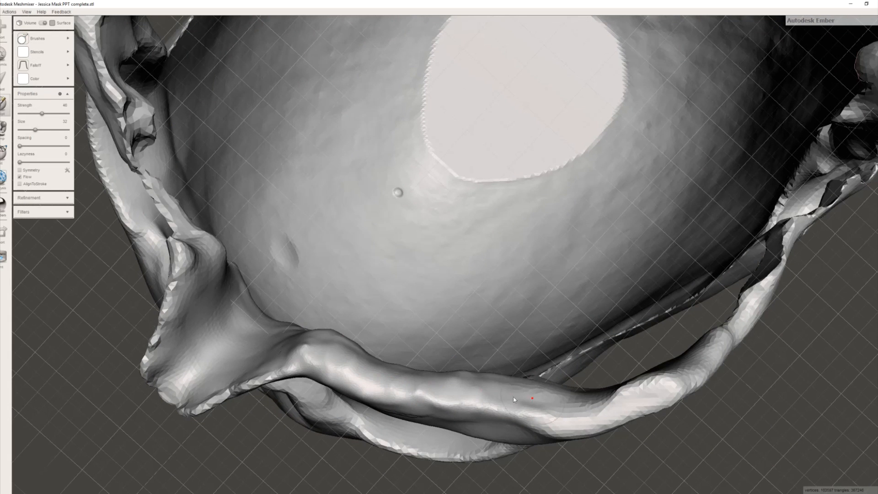
right_click_drag(407, 353, 181, 317)
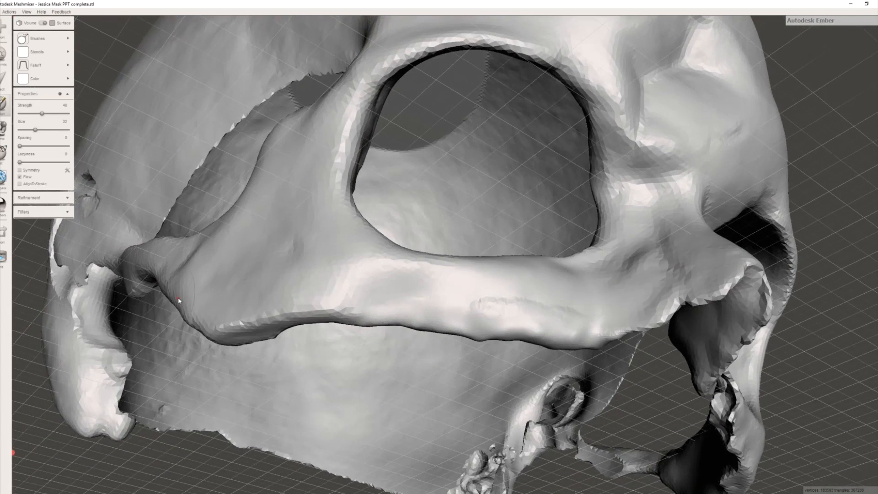
key("ctrl+z")
Step: Fill the dips along the inner side of the lower eye socket rim with Draw2 strokes at brush size 21
right_click_drag(387, 314, 522, 372)
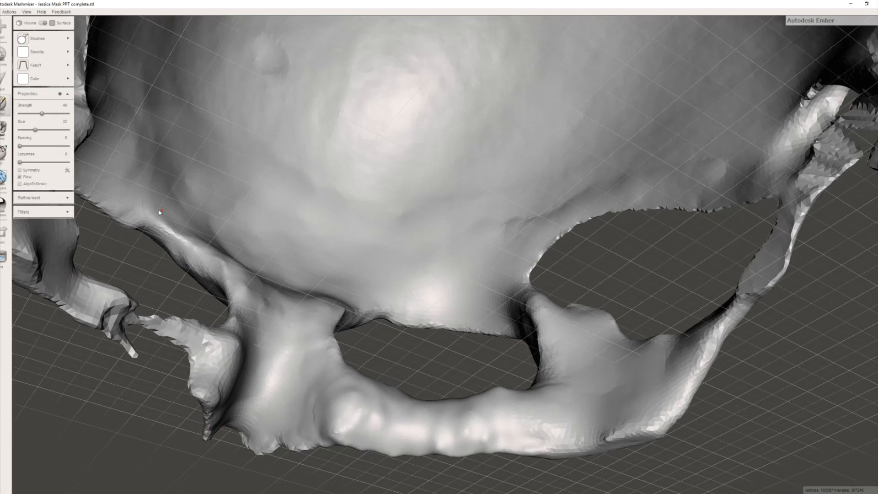
right_click_drag(372, 330, 418, 405)
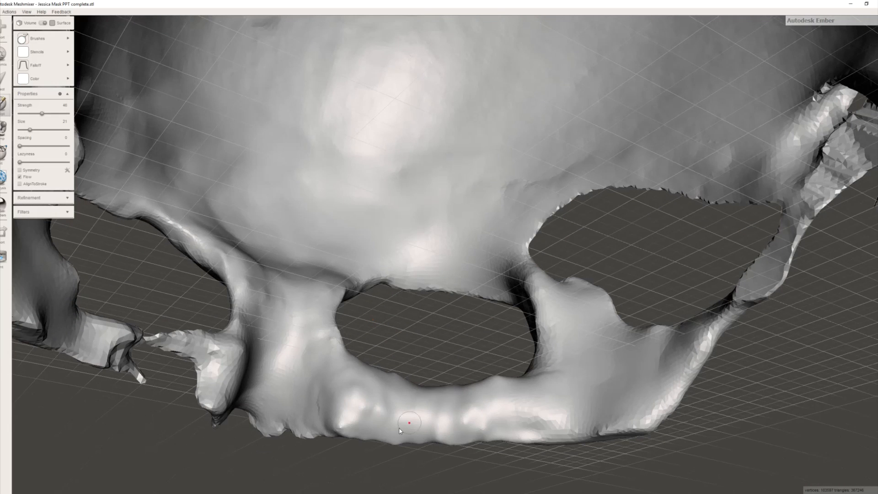
mouse_move(409, 424)
left_mouse_down()
mouse_move(366, 427)
mouse_move(439, 438)
left_mouse_up()
mouse_move(507, 428)
left_mouse_down()
mouse_move(387, 426)
mouse_move(543, 418)
mouse_move(508, 430)
mouse_move(403, 428)
mouse_move(428, 414)
mouse_move(560, 423)
mouse_move(505, 418)
mouse_move(481, 428)
mouse_move(399, 402)
left_mouse_up()
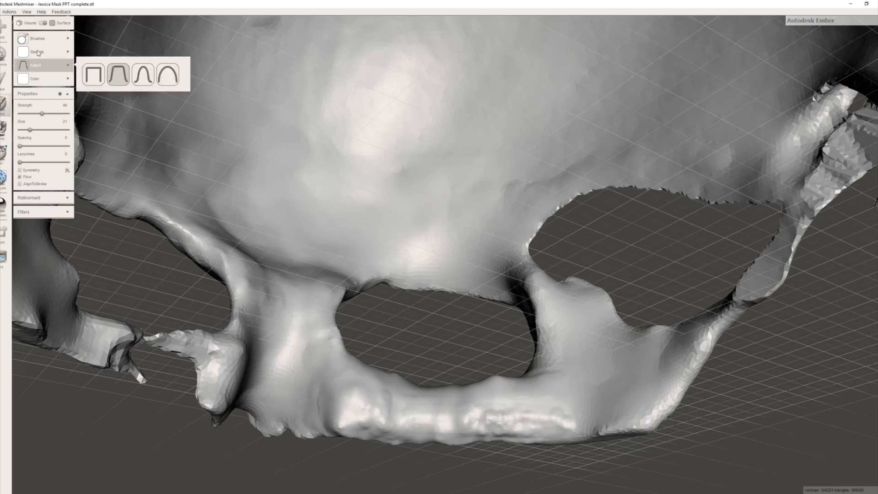
Step: Smooth the newly filled strip on the inner lower eye socket rim with the ShrinkSmooth brush
mouse_move(40, 39)
left_click(98, 123)
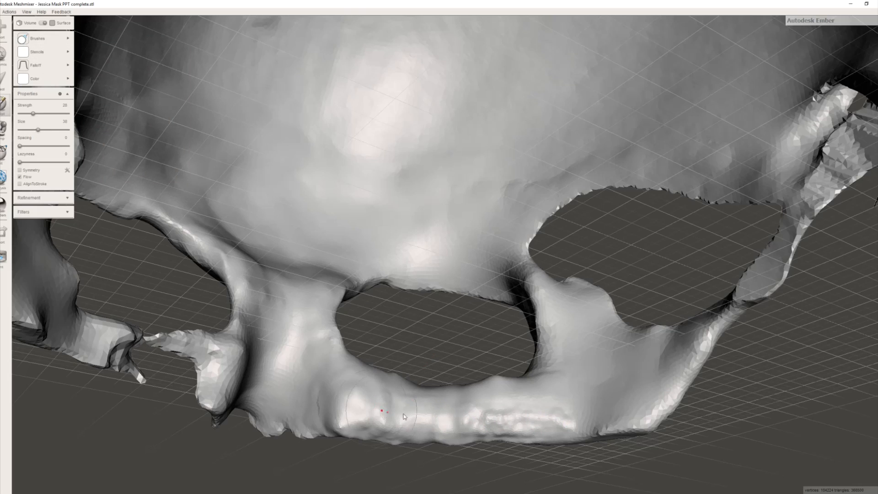
mouse_move(524, 420)
left_mouse_down()
mouse_move(554, 419)
mouse_move(432, 421)
left_mouse_up()
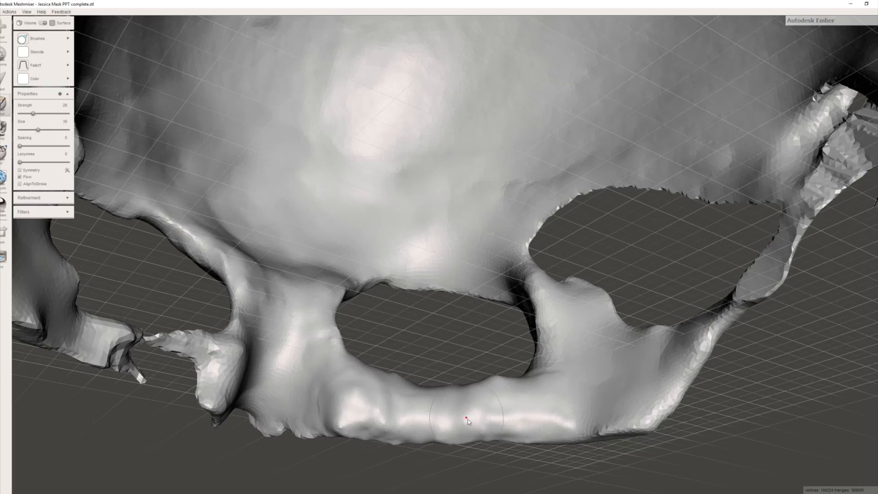
Step: Thicken the thin broken bone below the opposite eye socket, beside the nose, with Draw2 strokes at brush size 15
right_click_drag(400, 408, 193, 419)
right_click_drag(322, 398, 206, 347)
mouse_move(22, 49)
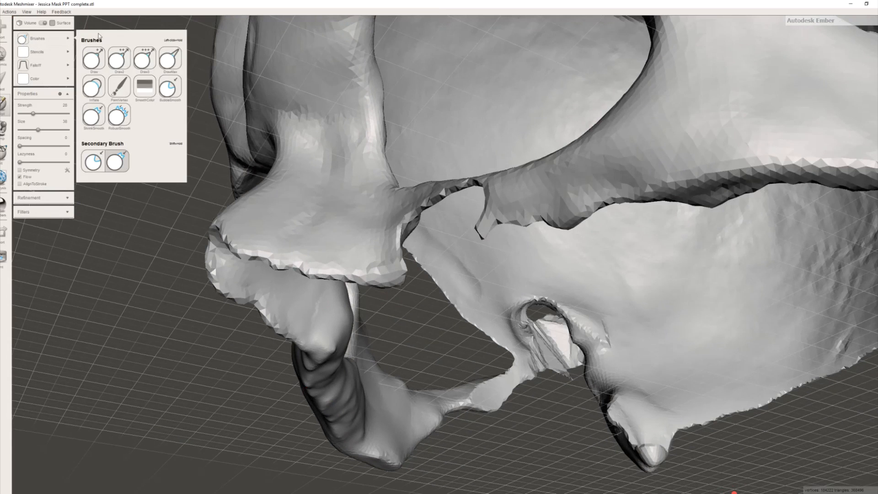
left_click(120, 59)
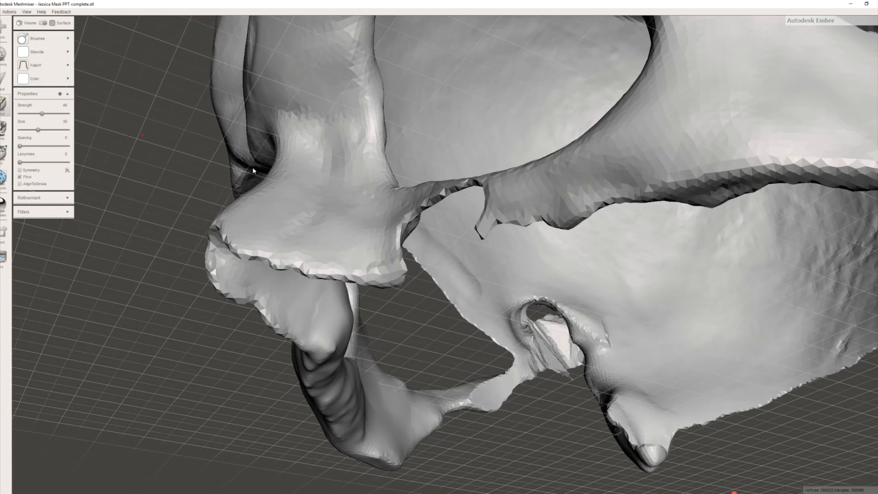
left_click_drag(37, 131, 26, 132)
right_click_drag(509, 223, 338, 250)
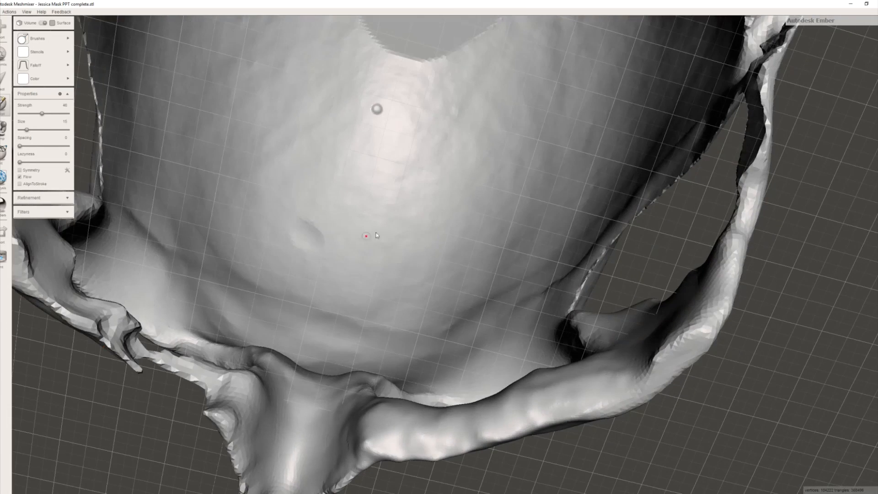
right_click_drag(385, 299, 516, 145)
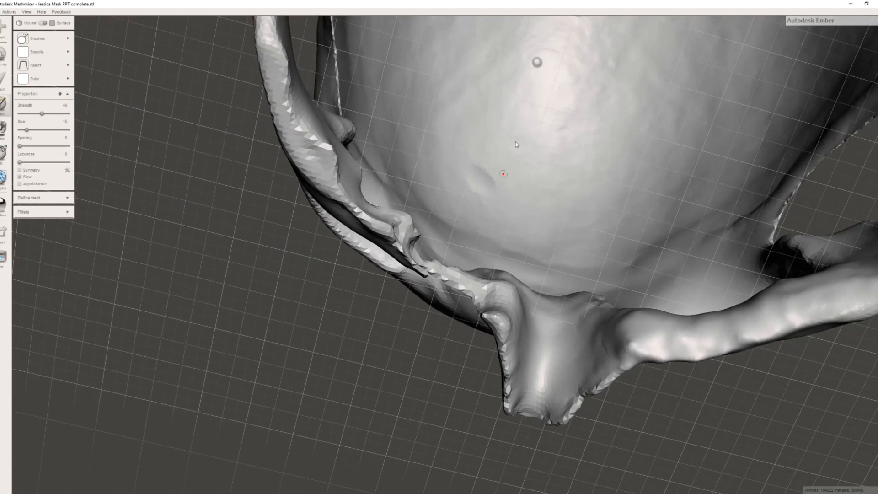
right_click_drag(541, 68, 427, 290)
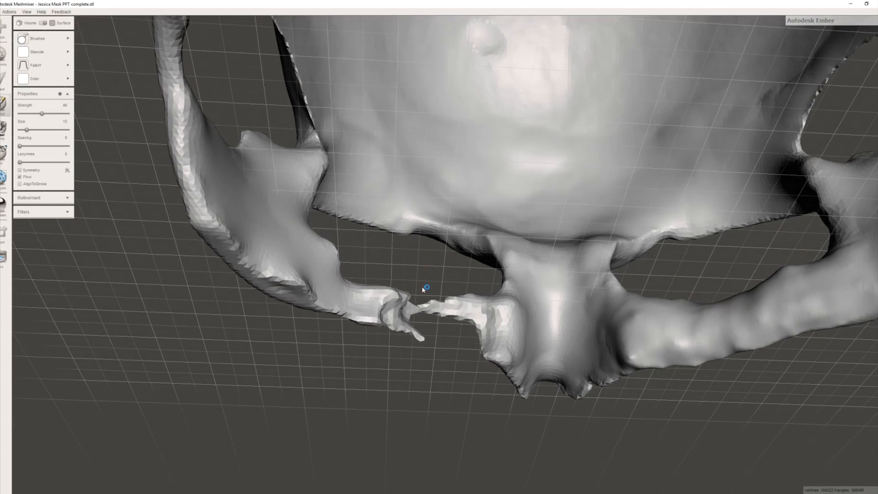
mouse_move(446, 326)
left_mouse_down()
mouse_move(460, 314)
mouse_move(444, 309)
mouse_move(484, 325)
mouse_move(476, 320)
mouse_move(484, 336)
left_mouse_up()
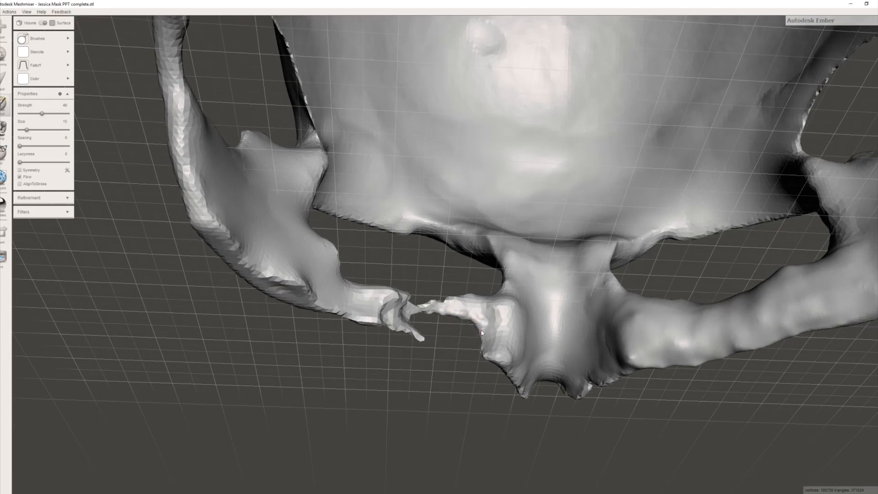
Step: Undo the last stroke at the lower tip of the bone beside the nose
scroll(485, 337, "up", 2)
right_click_drag(500, 336, 477, 346)
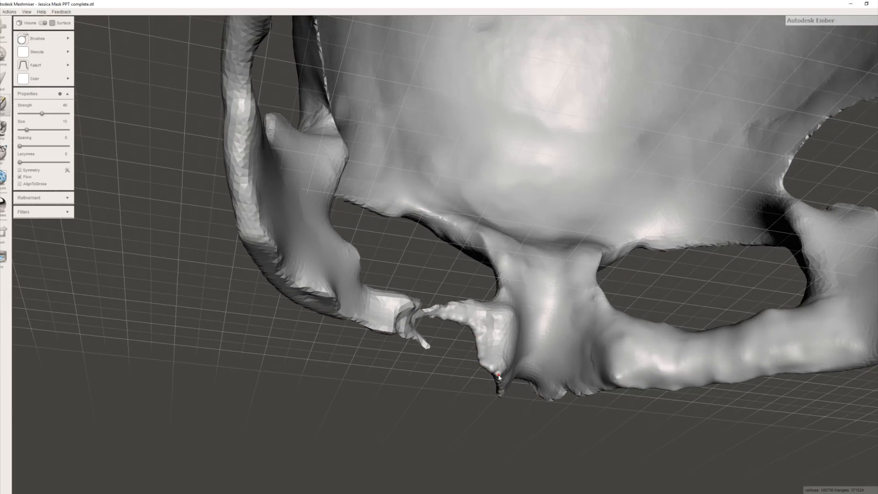
key("ctrl+z")
right_click_drag(476, 324, 502, 270)
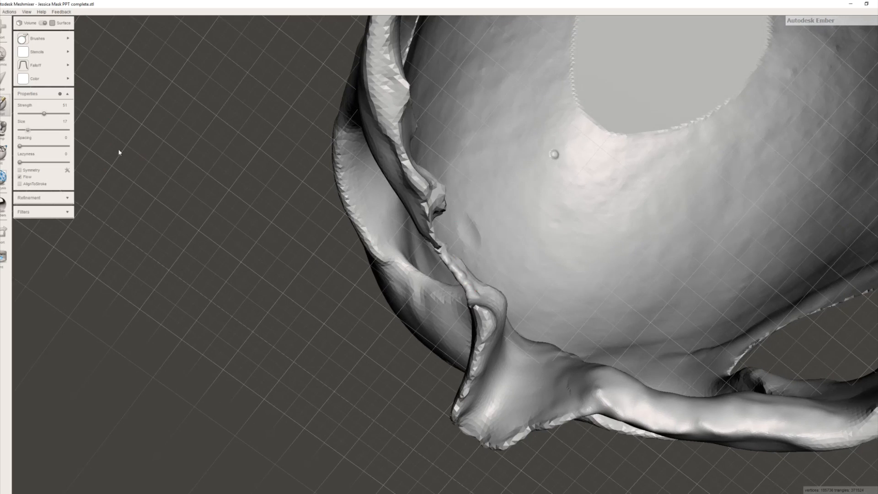
Step: Build up the thin bone between the nose and the cheek from its inner side with Draw2 strokes at brush size 17
left_click_drag(474, 301, 474, 305)
right_click_drag(476, 304, 476, 354)
left_click_drag(475, 344, 470, 326)
right_click_drag(472, 331, 474, 354)
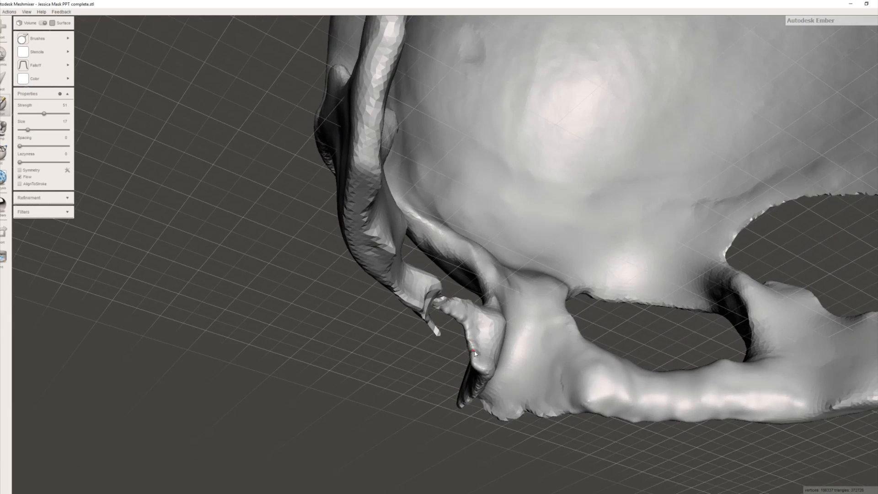
left_click_drag(477, 332, 480, 350)
right_click_drag(479, 339, 650, 362)
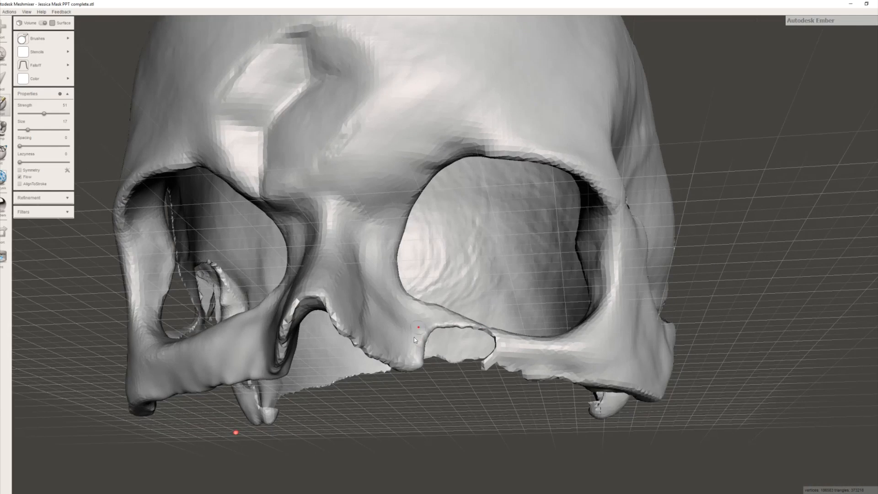
Step: Thicken the narrow joint between the thin strand below the eye socket and the cheekbone end with Draw2 strokes at brush size 17
right_click_drag(499, 350, 454, 292)
left_click_drag(454, 293, 448, 304)
right_click_drag(449, 304, 455, 348)
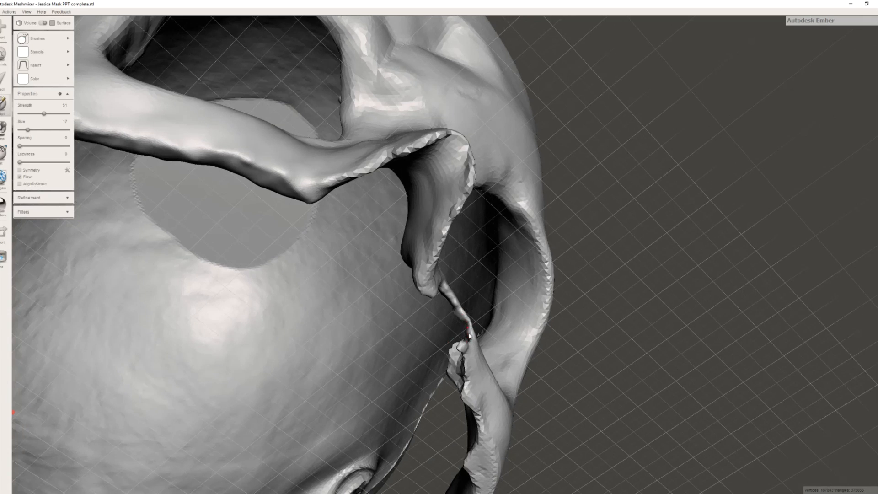
mouse_move(471, 329)
right_mouse_down()
mouse_move(456, 355)
mouse_move(478, 340)
right_mouse_up()
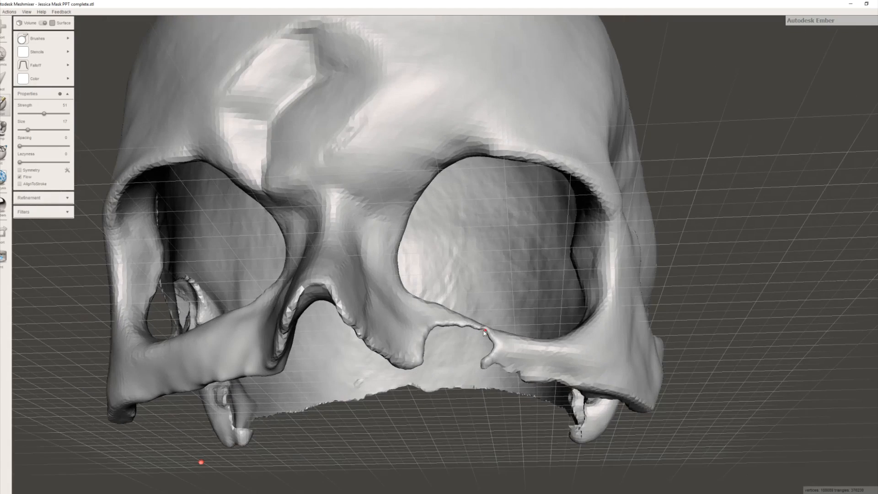
right_click_drag(525, 341, 433, 325)
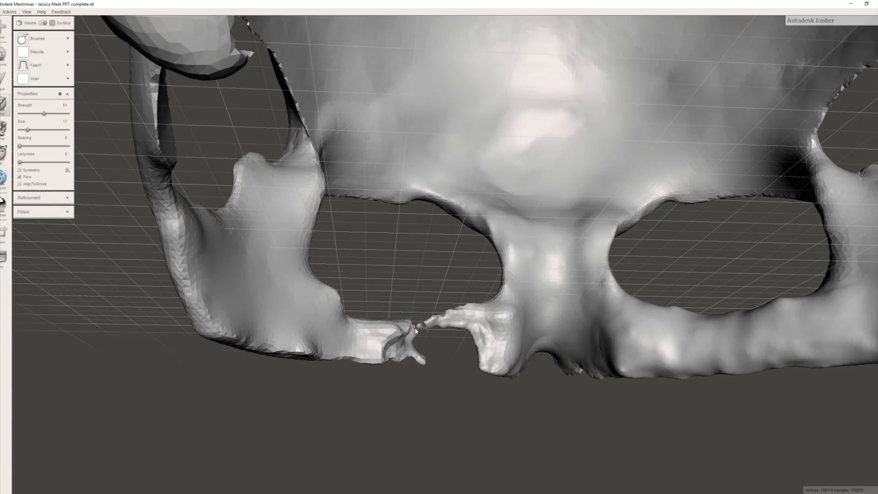
left_click_drag(416, 328, 419, 326)
right_click_drag(427, 327, 201, 400)
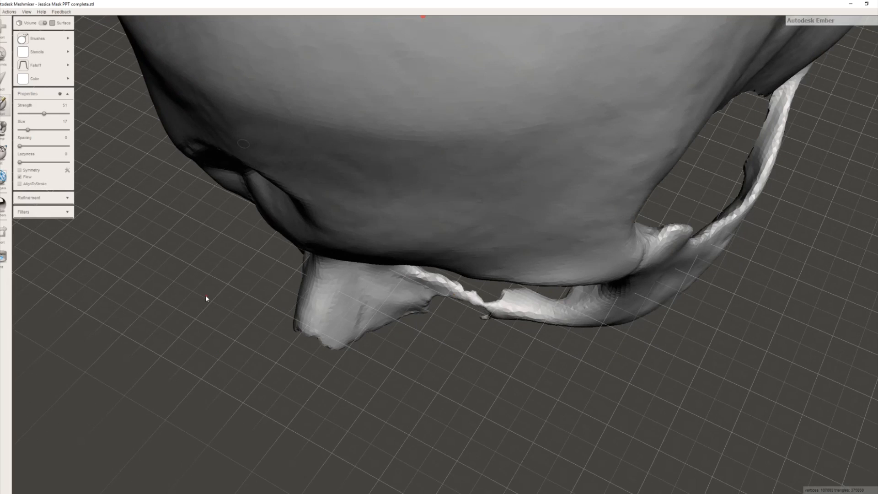
right_click_drag(484, 310, 544, 116)
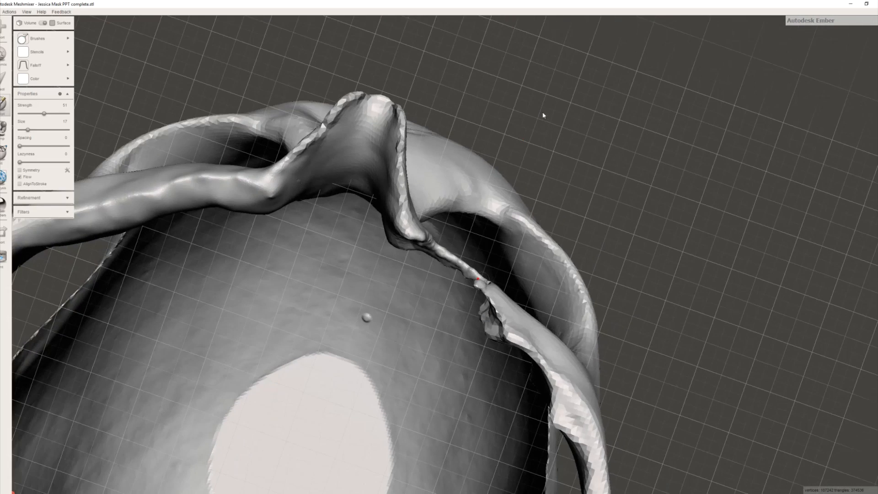
right_click_drag(467, 270, 350, 246)
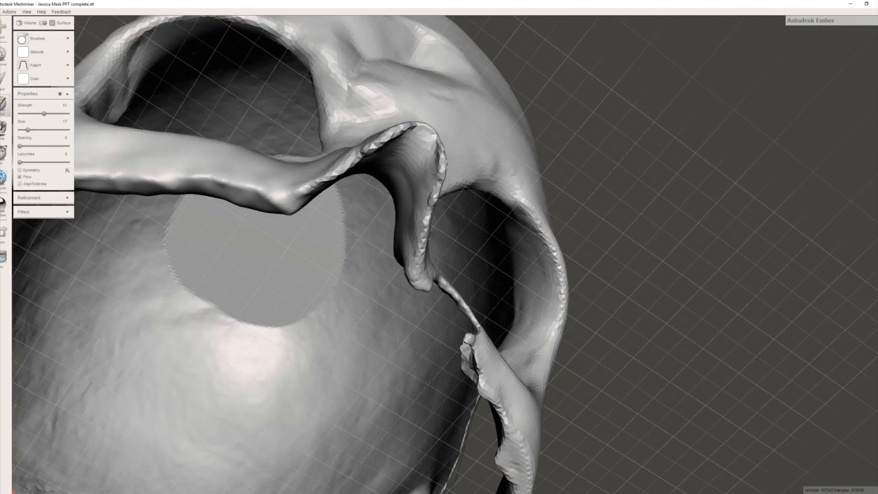
Step: Switch to volume sculpting and thicken the thin strand below the eye socket from behind at strength 64 and brush size 17
left_click(44, 39)
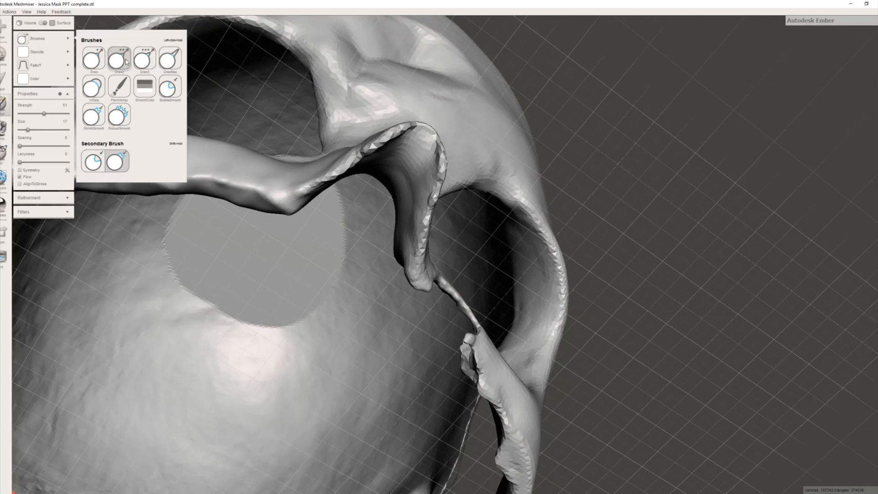
left_click(44, 23)
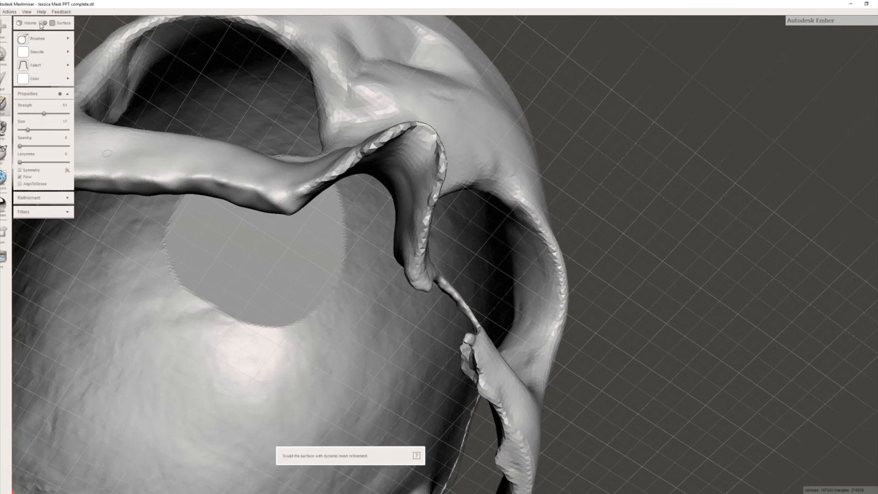
right_click_drag(387, 205, 463, 296)
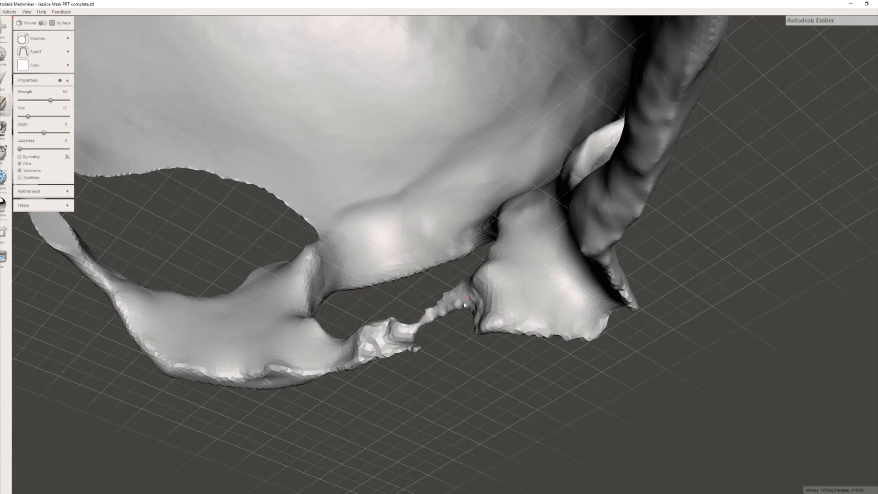
mouse_move(419, 331)
left_mouse_down()
mouse_move(410, 336)
mouse_move(429, 320)
mouse_move(427, 330)
left_mouse_up()
right_click_drag(427, 328, 403, 337)
left_click_drag(398, 337, 399, 333)
mouse_move(399, 333)
right_mouse_down()
mouse_move(241, 421)
mouse_move(200, 397)
mouse_move(286, 307)
mouse_move(402, 307)
mouse_move(406, 323)
right_mouse_up()
mouse_move(403, 323)
left_mouse_down()
mouse_move(439, 309)
mouse_move(479, 314)
left_mouse_up()
mouse_move(417, 325)
left_mouse_down()
mouse_move(451, 313)
mouse_move(409, 334)
left_mouse_up()
mouse_move(409, 334)
right_mouse_down()
mouse_move(398, 341)
mouse_move(320, 259)
mouse_move(443, 342)
mouse_move(471, 342)
mouse_move(490, 267)
right_mouse_up()
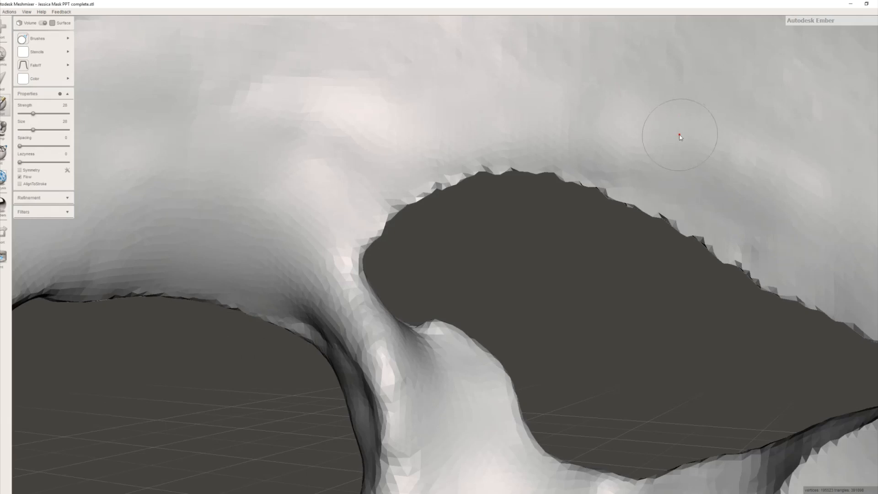
Step: Touch up the notch in the upper rim of the temple opening, undoing the first stroke and reducing the brush size to 12
scroll(575, 123, "up", 5)
right_click_drag(575, 123, 507, 141)
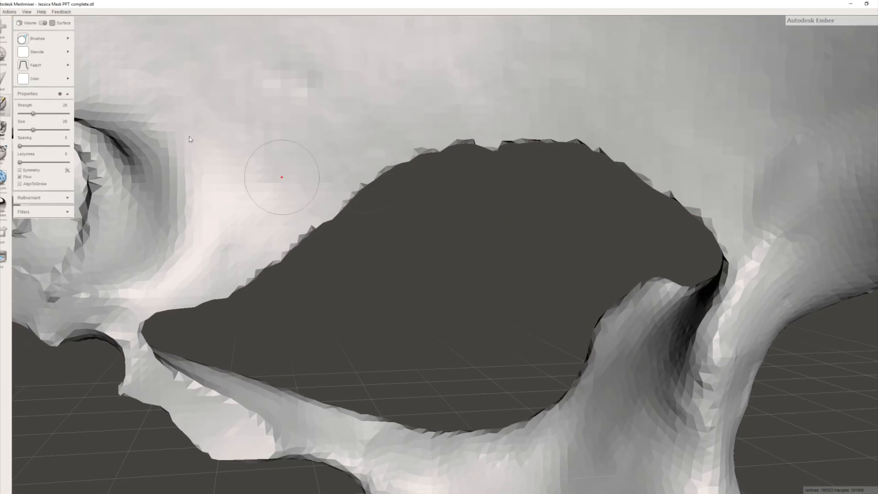
mouse_move(46, 38)
left_click_drag(473, 148, 491, 148)
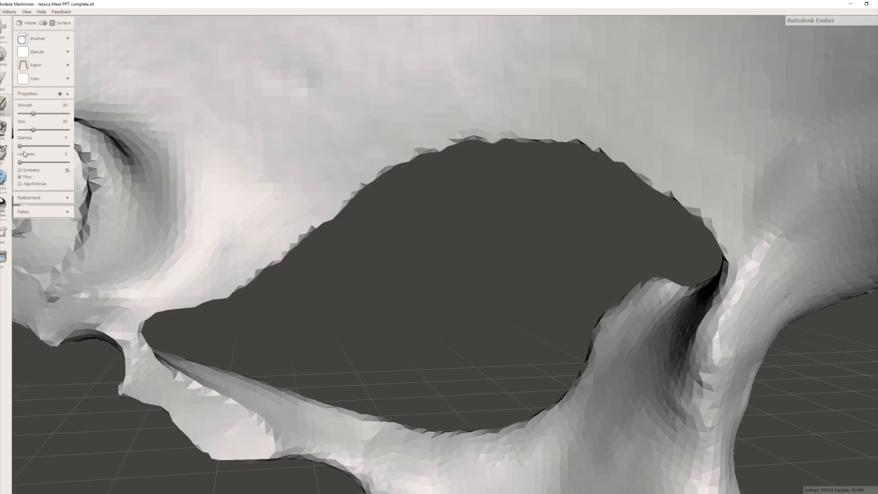
key("ctrl+z")
left_click_drag(31, 131, 25, 131)
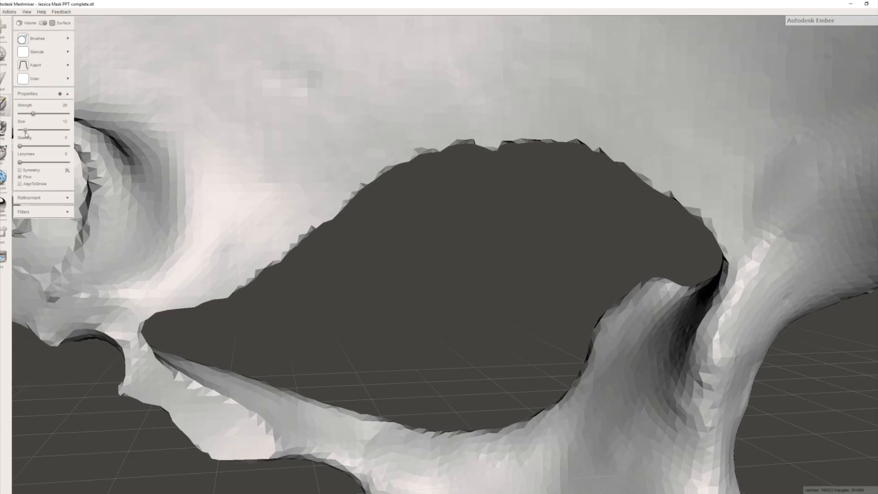
left_click_drag(497, 152, 498, 144)
Step: Thicken the jagged upper rim of the temple opening along its whole length with Draw2 strokes at strength 27 and brush size 21
scroll(498, 170, "up", 5)
scroll(498, 171, "down", 2)
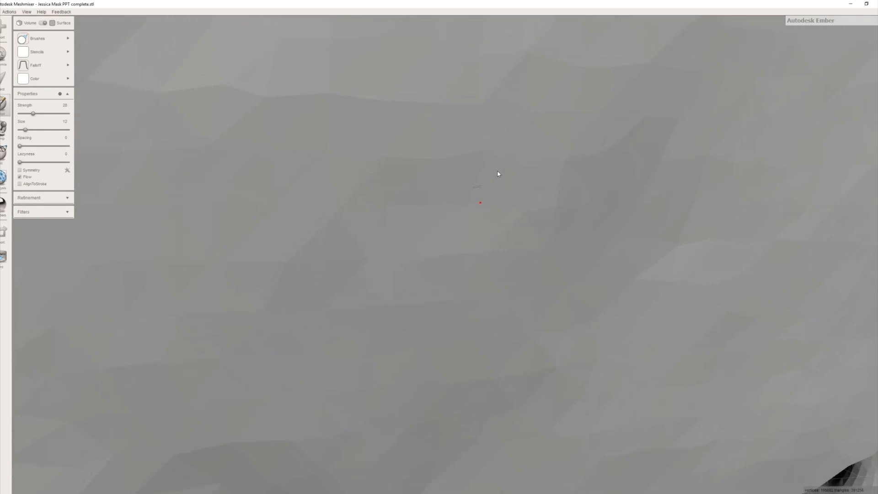
scroll(501, 176, "down", 10)
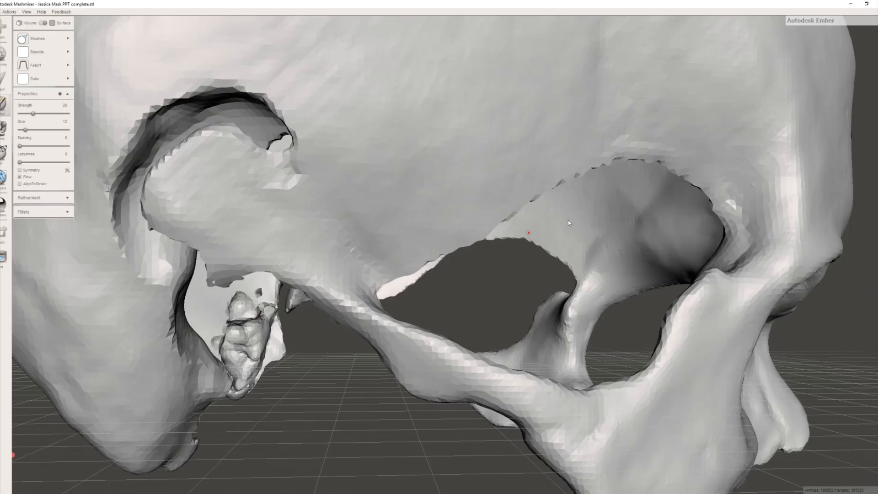
scroll(576, 216, "down", 2)
scroll(587, 211, "up", 3)
right_click_drag(590, 204, 520, 198)
scroll(590, 202, "up", 1)
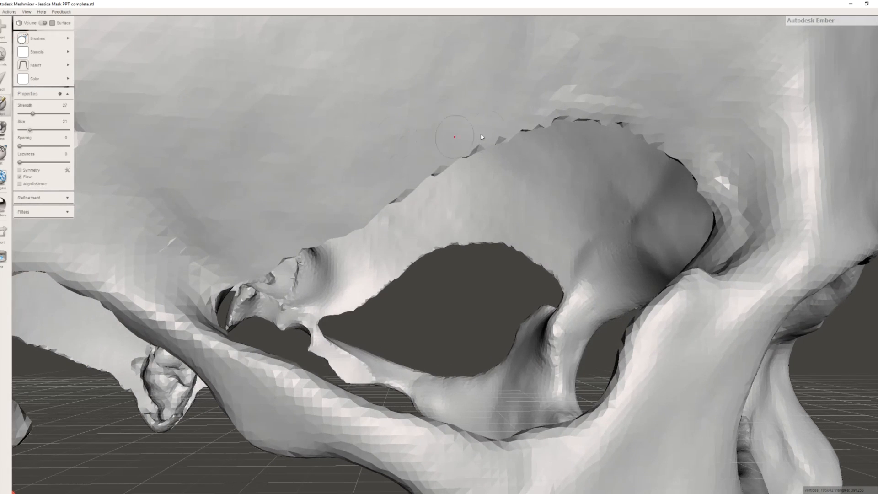
mouse_move(513, 118)
left_mouse_down()
mouse_move(320, 215)
mouse_move(284, 254)
mouse_move(210, 279)
mouse_move(234, 281)
mouse_move(267, 250)
mouse_move(341, 226)
mouse_move(380, 191)
left_mouse_up()
left_click_drag(213, 263, 290, 236)
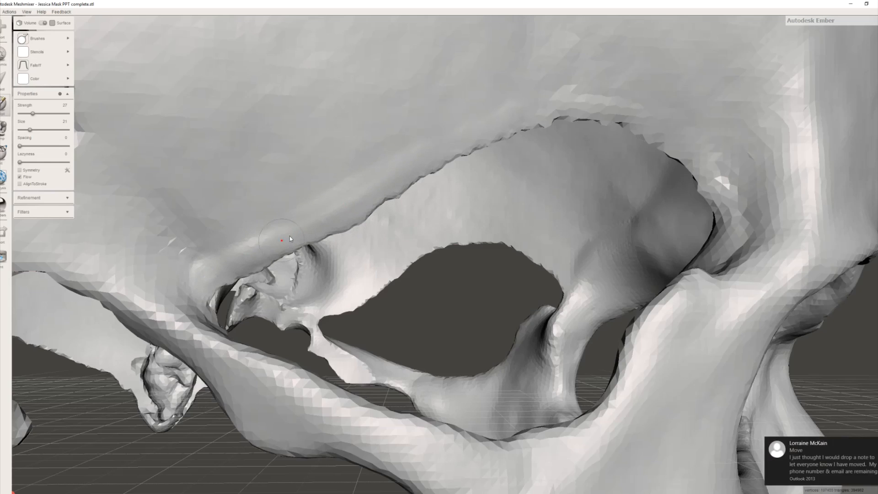
mouse_move(428, 161)
left_mouse_down()
mouse_move(508, 125)
mouse_move(595, 110)
mouse_move(688, 153)
mouse_move(721, 219)
left_mouse_up()
left_click_drag(206, 259, 373, 177)
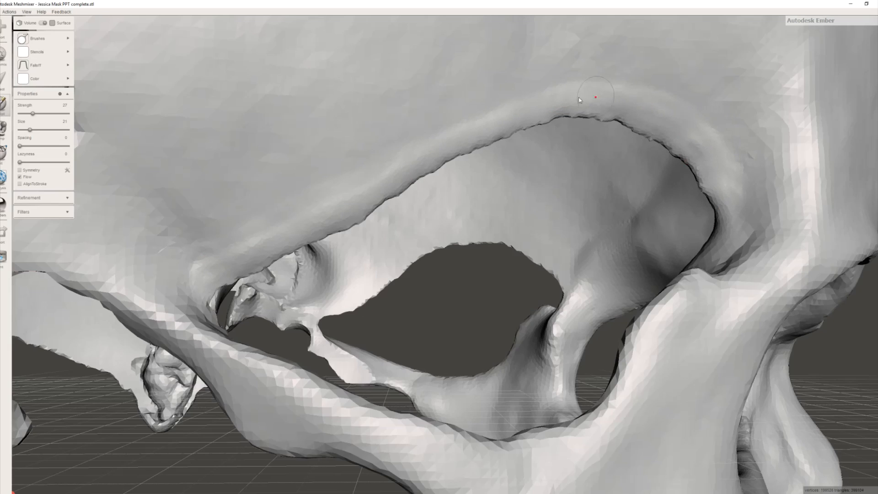
mouse_move(199, 280)
left_mouse_down()
mouse_move(238, 261)
mouse_move(217, 286)
mouse_move(263, 257)
mouse_move(256, 248)
mouse_move(283, 246)
mouse_move(443, 151)
left_mouse_up()
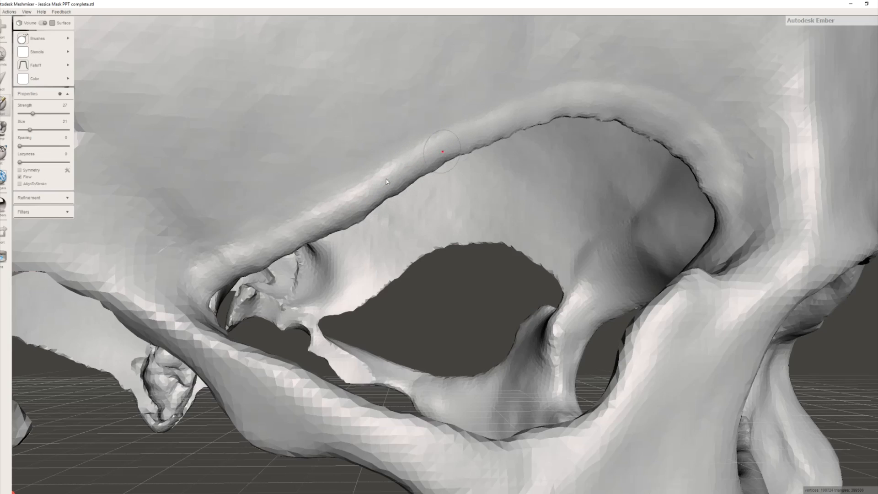
Step: Widen the rear part of the built-up temple rim outward onto the skull side with more Draw2 strokes at brush size 21
left_click_drag(250, 231, 184, 273)
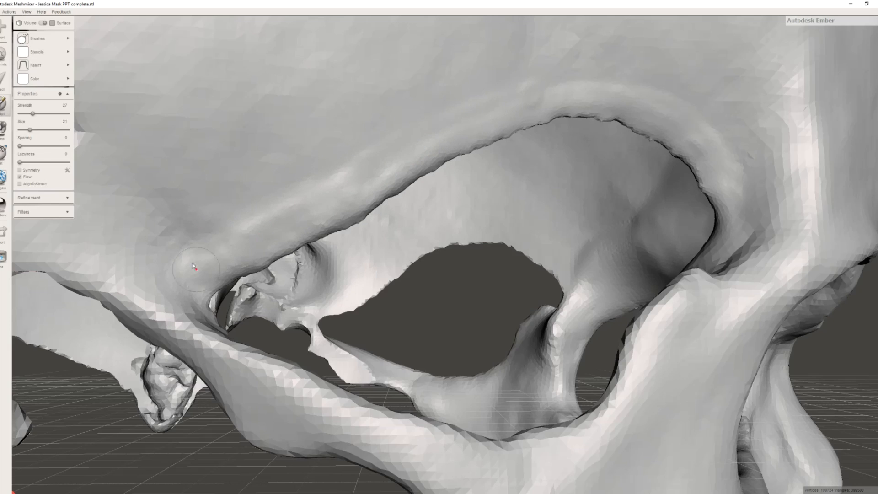
left_click_drag(255, 207, 346, 163)
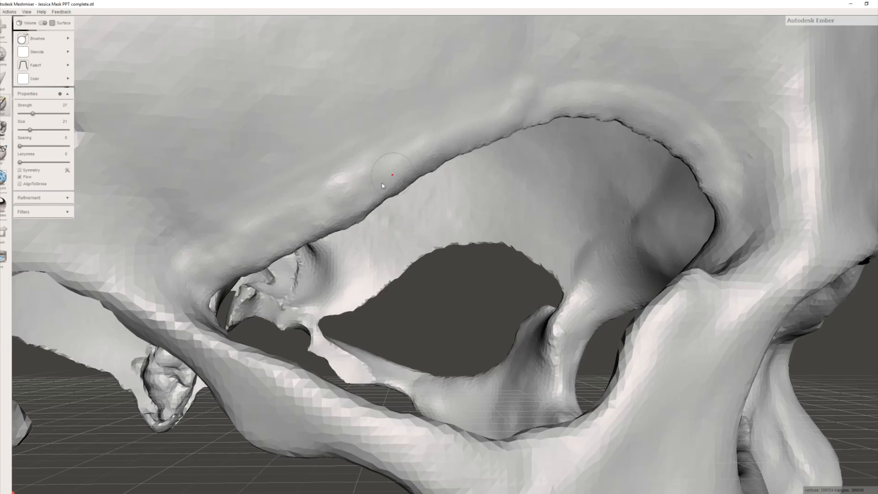
mouse_move(270, 249)
left_mouse_down()
mouse_move(213, 268)
mouse_move(241, 251)
left_mouse_up()
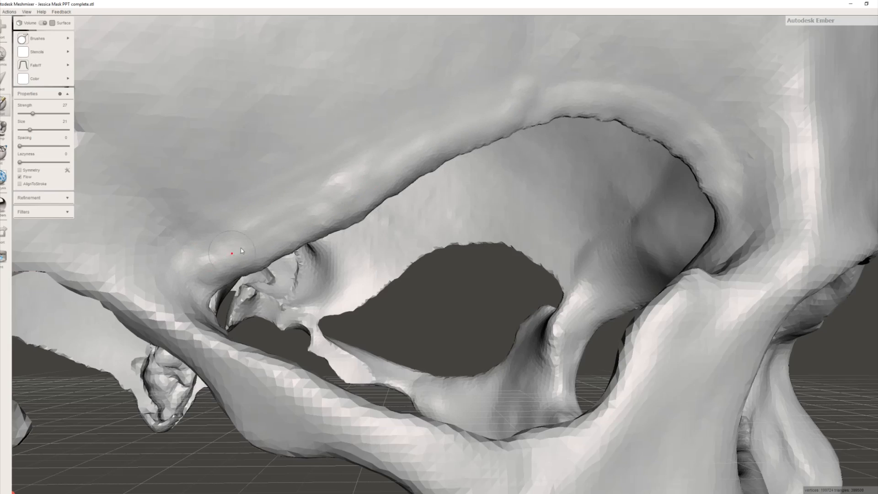
mouse_move(281, 229)
left_mouse_down()
mouse_move(307, 201)
mouse_move(227, 241)
left_mouse_up()
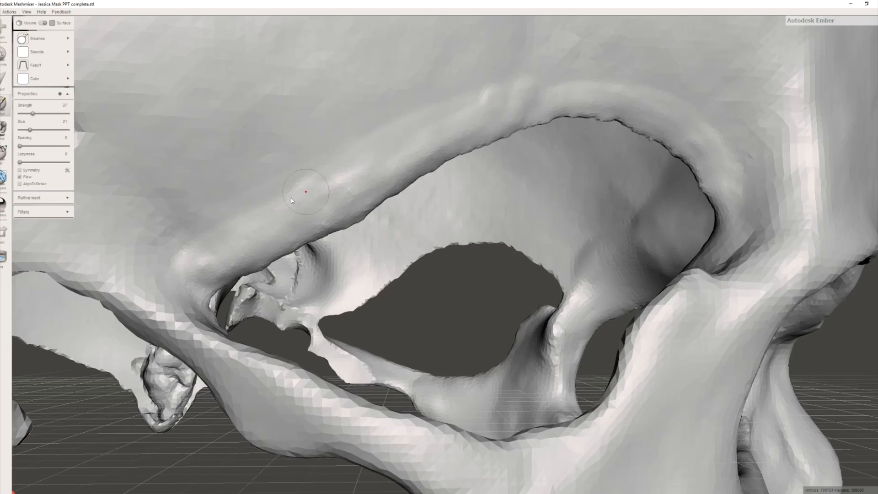
mouse_move(234, 235)
left_mouse_down()
mouse_move(188, 256)
mouse_move(206, 221)
mouse_move(229, 205)
left_mouse_up()
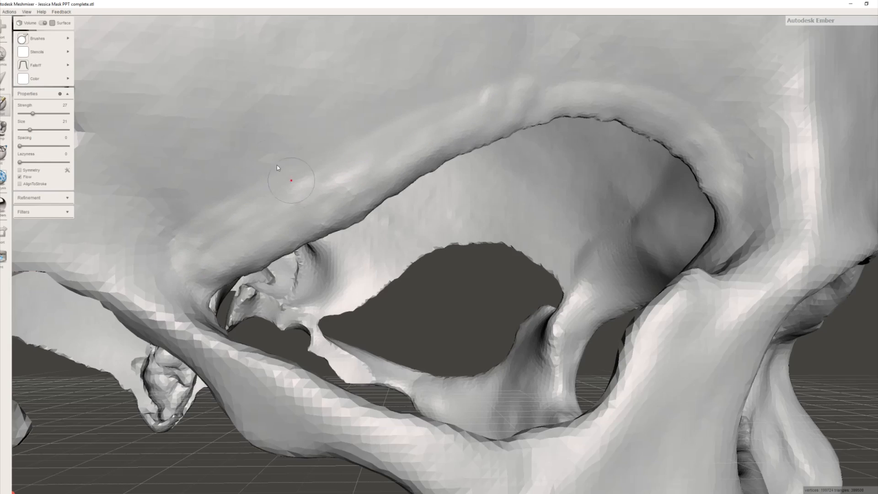
Step: Smooth the thickened rear part of the temple opening's rim with the RobustSmooth brush
left_click(30, 40)
mouse_move(51, 34)
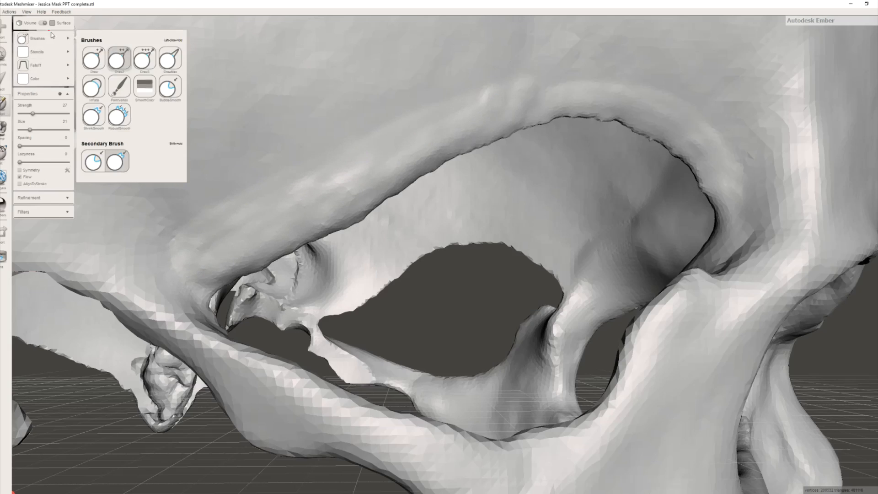
left_click(116, 113)
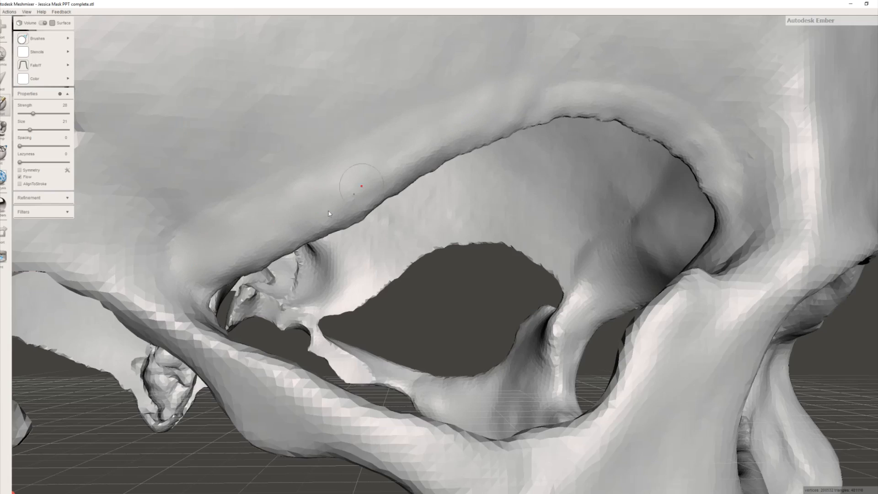
Step: Thicken the side of the cheekbone arch below the temple opening with strokes at strength 50 and brush size 22
right_click_drag(303, 206, 241, 202)
right_click_drag(171, 117, 233, 140)
right_click_drag(320, 195, 685, 268)
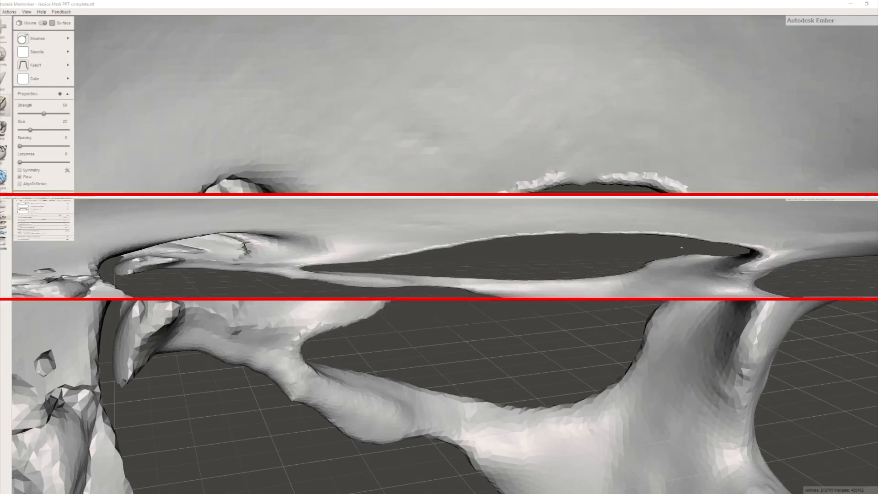
right_click_drag(640, 256, 592, 286)
left_click_drag(422, 389, 464, 413)
right_click_drag(465, 409, 459, 369)
mouse_move(340, 389)
left_mouse_down()
mouse_move(517, 428)
mouse_move(445, 448)
left_mouse_up()
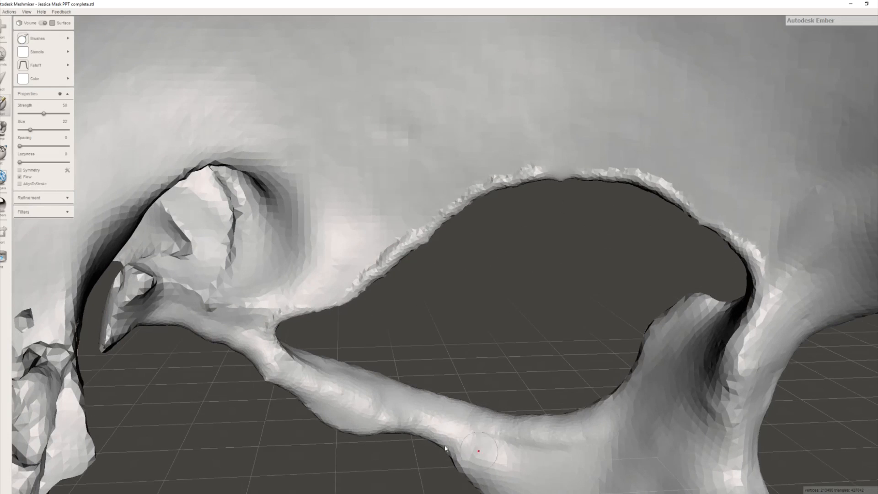
Step: Build up the underside of the cheekbone arch and its narrow rear end with strokes at brush size 22
right_click_drag(584, 446, 508, 373)
right_click_drag(405, 415, 445, 317)
mouse_move(549, 308)
left_mouse_down()
mouse_move(482, 385)
mouse_move(458, 439)
left_mouse_up()
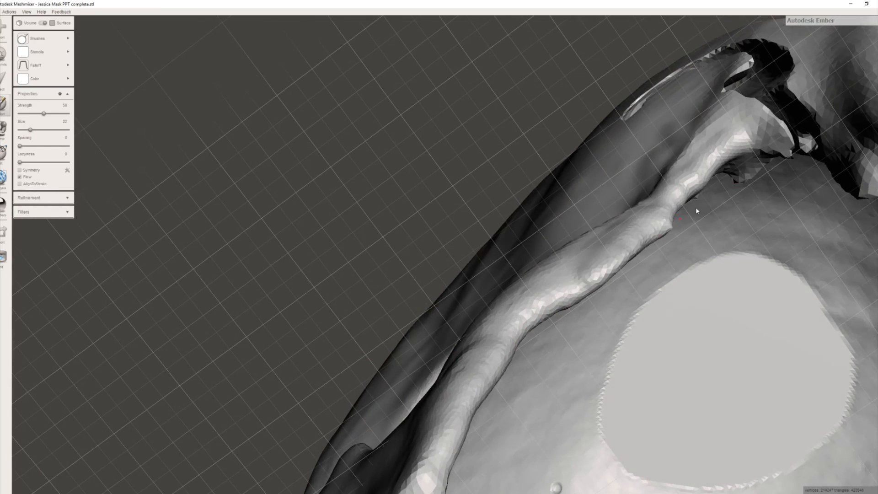
mouse_move(747, 144)
left_mouse_down()
mouse_move(662, 230)
mouse_move(550, 285)
left_mouse_up()
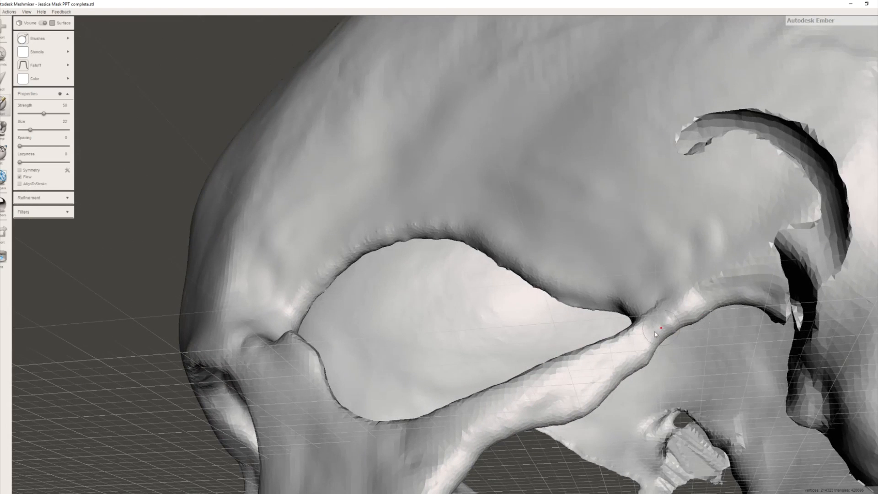
left_click_drag(675, 331, 653, 348)
right_click_drag(654, 349, 603, 258)
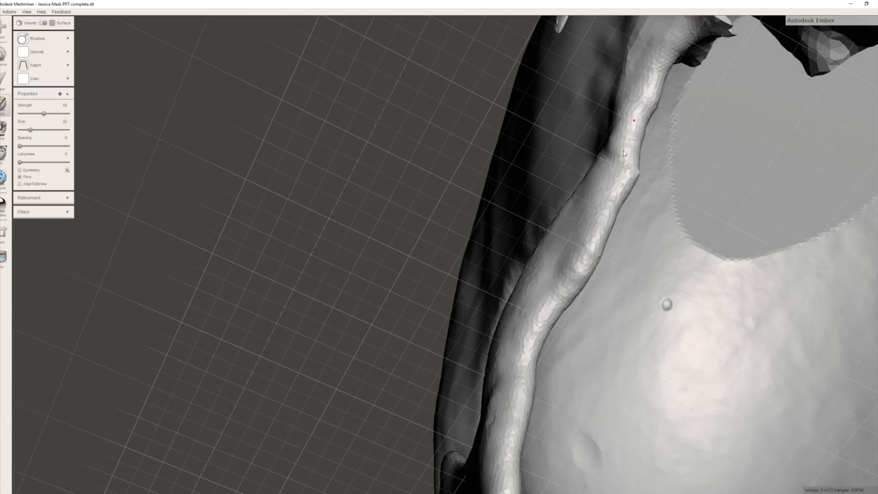
Step: Even out and fill the hollows along the middle and lower edge of the cheekbone arch with further strokes at brush size 22
left_click_drag(617, 174, 545, 322)
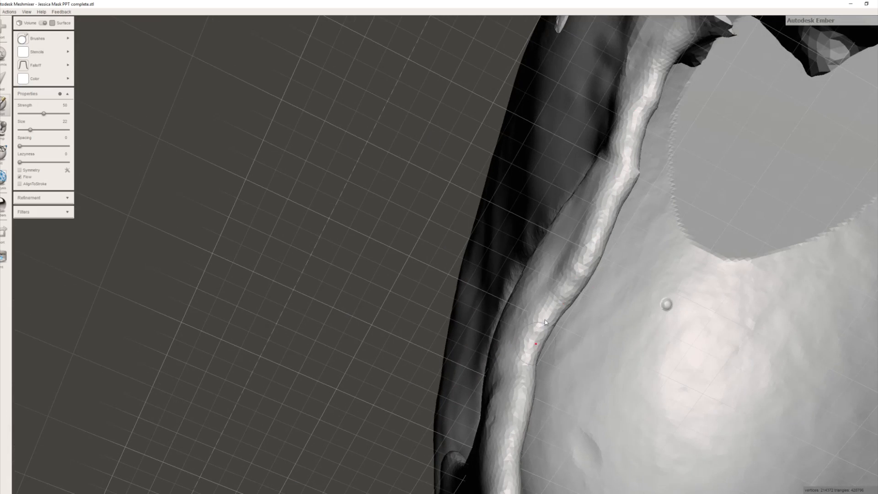
mouse_move(627, 131)
left_mouse_down()
mouse_move(568, 277)
mouse_move(580, 256)
left_mouse_up()
right_click_drag(580, 256, 634, 289)
left_click_drag(664, 273, 520, 357)
left_click_drag(616, 347, 554, 387)
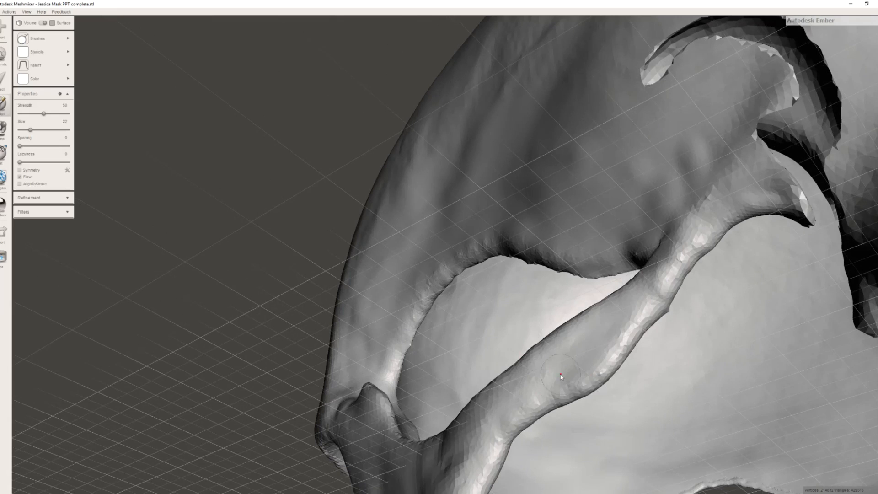
Step: Build up the outer side of the cheekbone arch and its front root on the cheek with strokes at brush size 22
right_click_drag(562, 377, 596, 402)
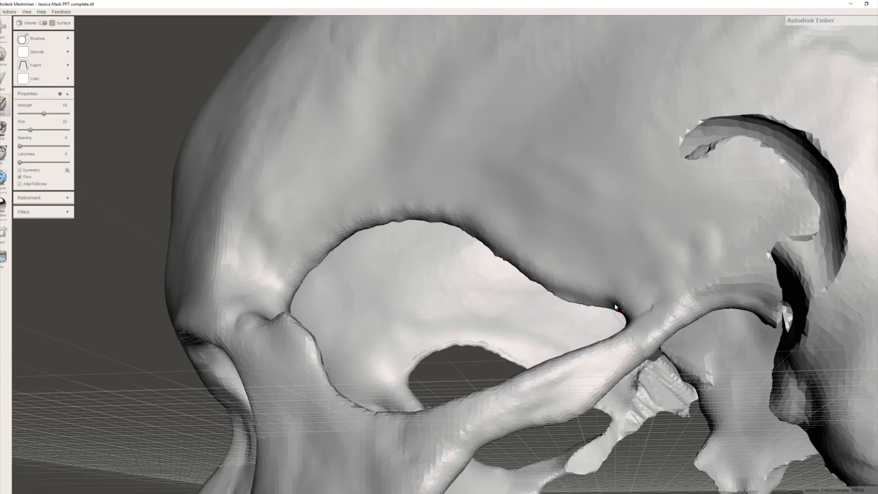
right_click_drag(622, 351, 611, 345)
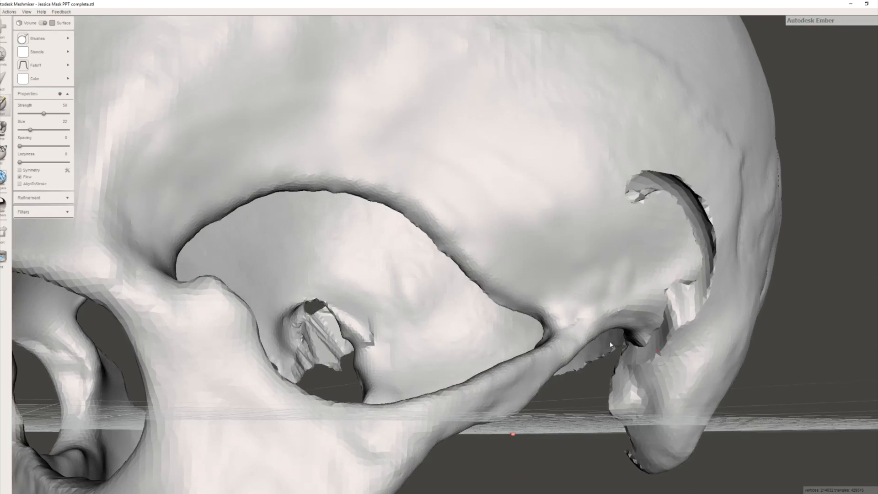
mouse_move(579, 334)
left_mouse_down()
mouse_move(398, 435)
mouse_move(425, 455)
left_mouse_up()
right_click_drag(425, 455, 463, 415)
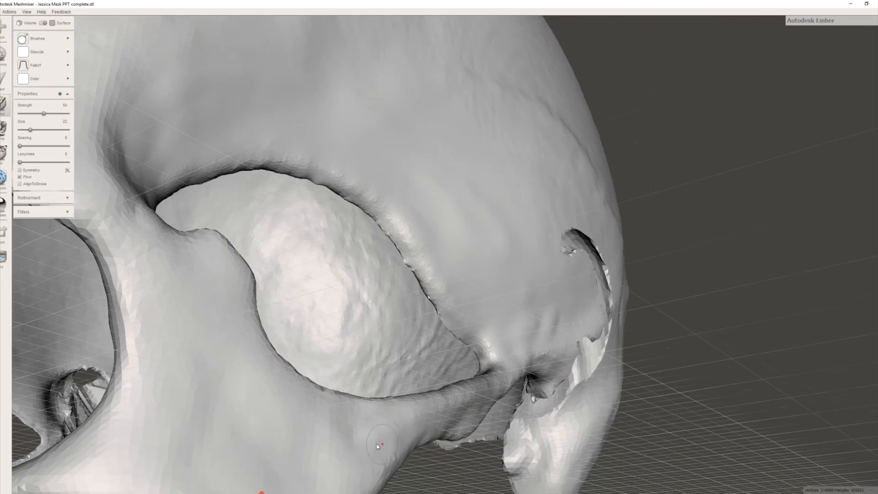
right_click_drag(383, 446, 339, 433)
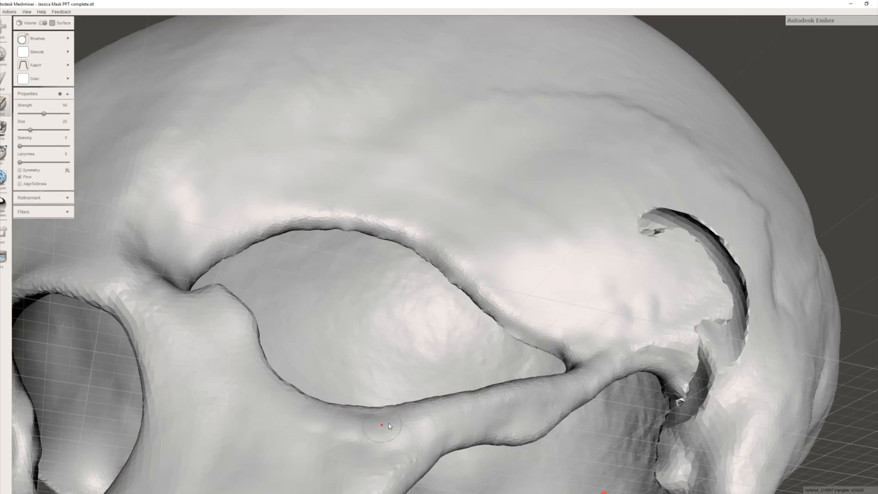
left_click_drag(346, 439, 139, 262)
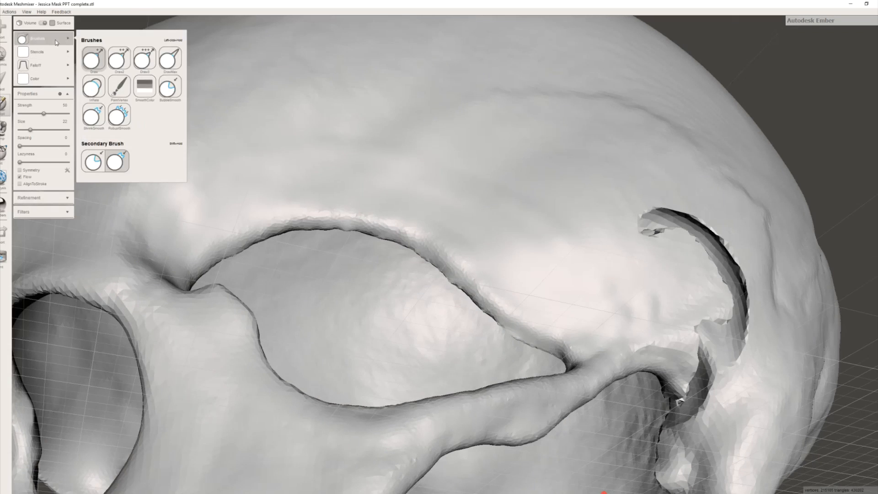
Step: Smooth the front part of the built-up cheekbone arch with the ShrinkSmooth brush
mouse_move(62, 36)
left_click(94, 116)
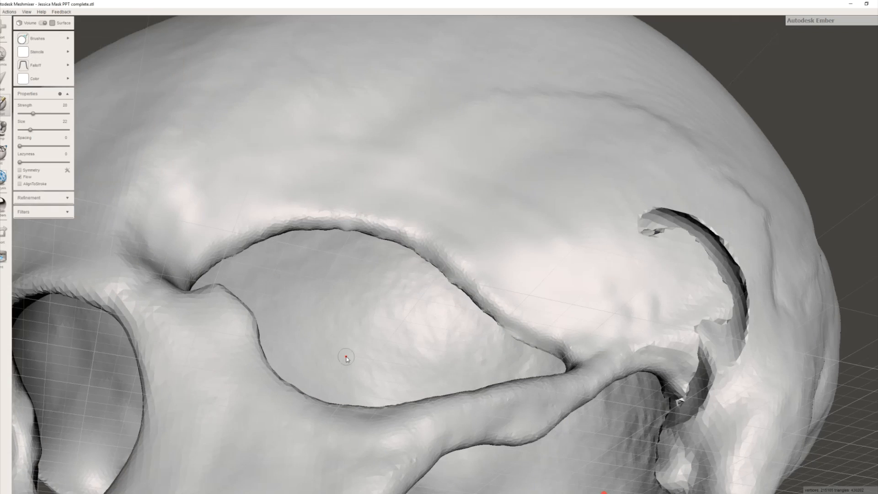
right_click_drag(374, 469, 346, 441)
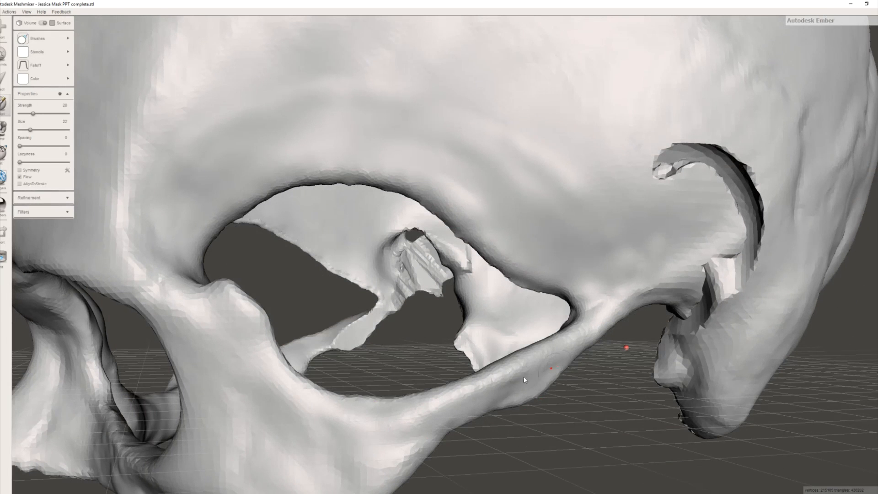
Step: Return to the Draw brush at strength 50 on the arch's inner side, and open and cancel the Save As dialog
right_click_drag(465, 405, 76, 223)
right_click_drag(252, 148, 224, 208)
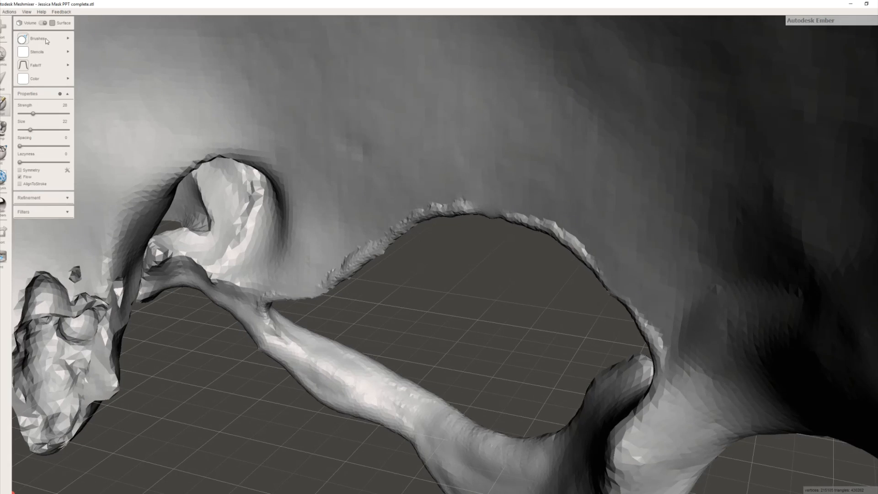
mouse_move(47, 41)
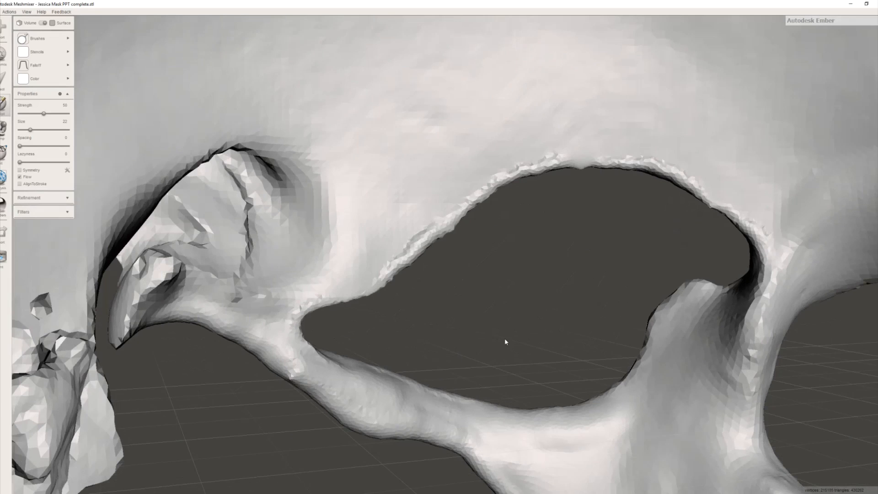
key("ctrl+s")
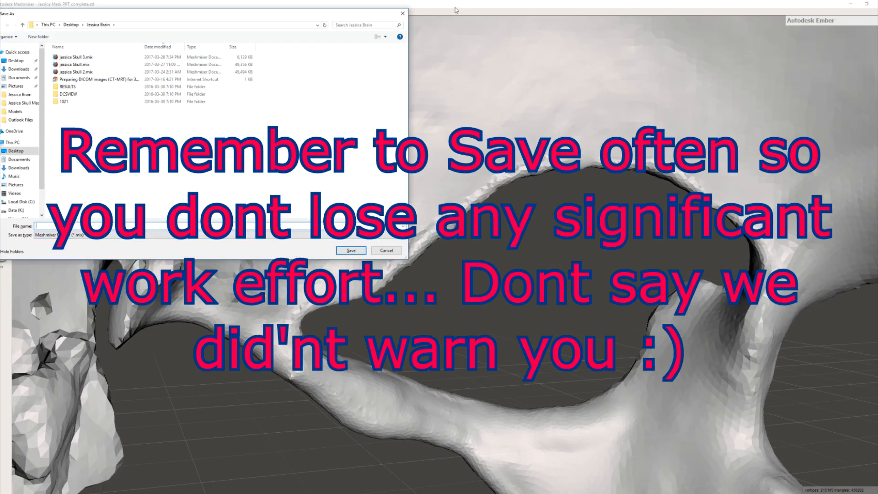
left_click(387, 251)
Step: Thicken the inner side and underside of the cheekbone arch with Draw strokes at strength 50 and size 22
right_click_drag(456, 388, 302, 362)
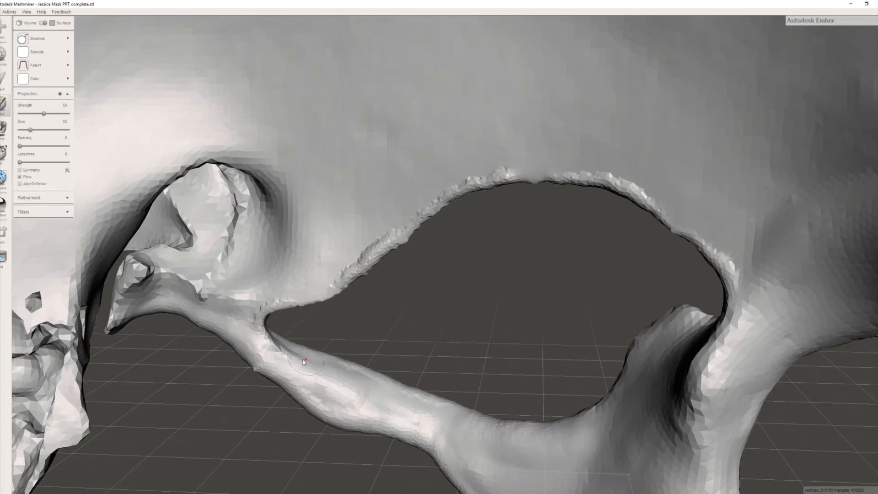
mouse_move(373, 402)
right_mouse_down()
mouse_move(256, 414)
mouse_move(406, 276)
mouse_move(451, 410)
mouse_move(402, 379)
right_mouse_up()
left_click_drag(403, 380, 469, 441)
right_click_drag(468, 442, 512, 256)
left_click_drag(512, 256, 533, 305)
left_click_drag(501, 177, 549, 362)
right_click_drag(549, 361, 556, 346)
left_click_drag(556, 346, 494, 432)
Step: Thicken the inner face of the temple opening's upper rim along its whole length with strokes at brush size 22
mouse_move(494, 431)
right_mouse_down()
mouse_move(359, 416)
mouse_move(329, 284)
mouse_move(177, 296)
mouse_move(228, 284)
mouse_move(327, 293)
mouse_move(548, 172)
right_mouse_up()
mouse_move(514, 167)
left_mouse_down()
mouse_move(432, 208)
mouse_move(400, 255)
left_mouse_up()
left_click_drag(477, 196, 389, 258)
mouse_move(747, 209)
left_mouse_down()
mouse_move(773, 235)
mouse_move(721, 187)
mouse_move(615, 154)
mouse_move(554, 145)
left_mouse_up()
mouse_move(771, 220)
left_mouse_down()
mouse_move(756, 197)
mouse_move(610, 145)
left_mouse_up()
mouse_move(432, 194)
left_mouse_down()
mouse_move(369, 225)
mouse_move(579, 134)
mouse_move(694, 148)
mouse_move(781, 199)
mouse_move(582, 129)
mouse_move(513, 178)
mouse_move(554, 153)
mouse_move(415, 220)
mouse_move(432, 204)
mouse_move(378, 287)
left_mouse_up()
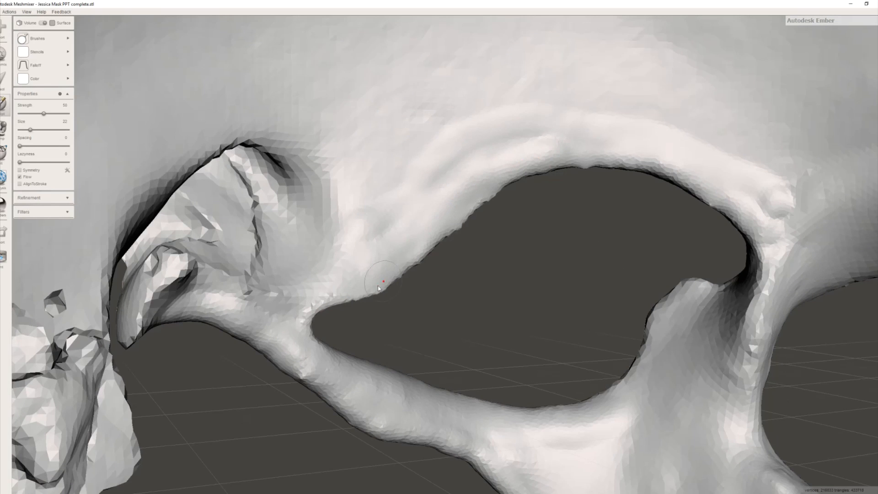
mouse_move(508, 162)
left_mouse_down()
mouse_move(417, 251)
mouse_move(454, 165)
mouse_move(581, 190)
left_mouse_up()
mouse_move(771, 225)
left_mouse_down()
mouse_move(773, 247)
mouse_move(716, 153)
left_mouse_up()
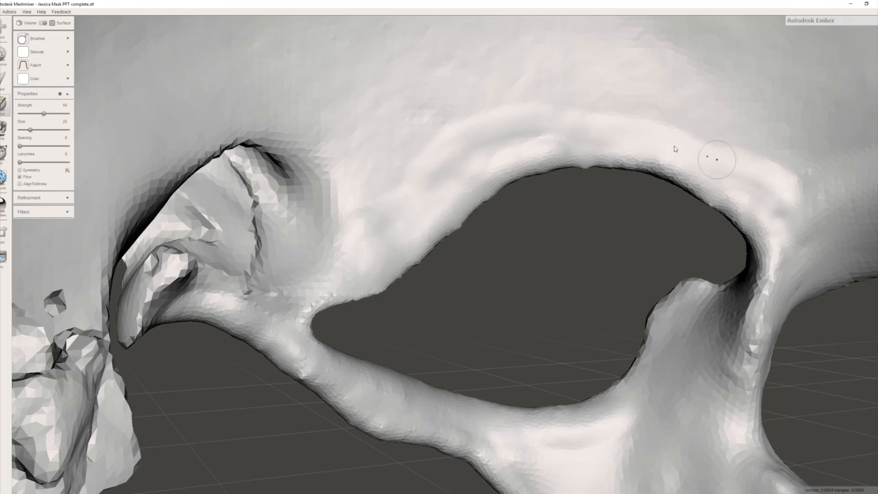
Step: Select the Draw2 brush and rework the surface around the curved groove behind the cheekbone arch, evening it out with a smoothing stroke
right_click_drag(384, 183, 324, 201)
right_click_drag(329, 156, 411, 156)
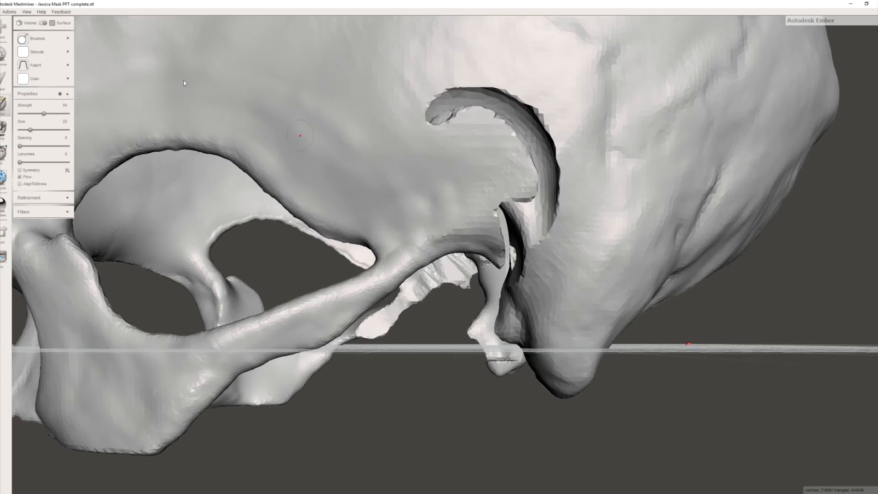
left_click(43, 39)
left_click(115, 57)
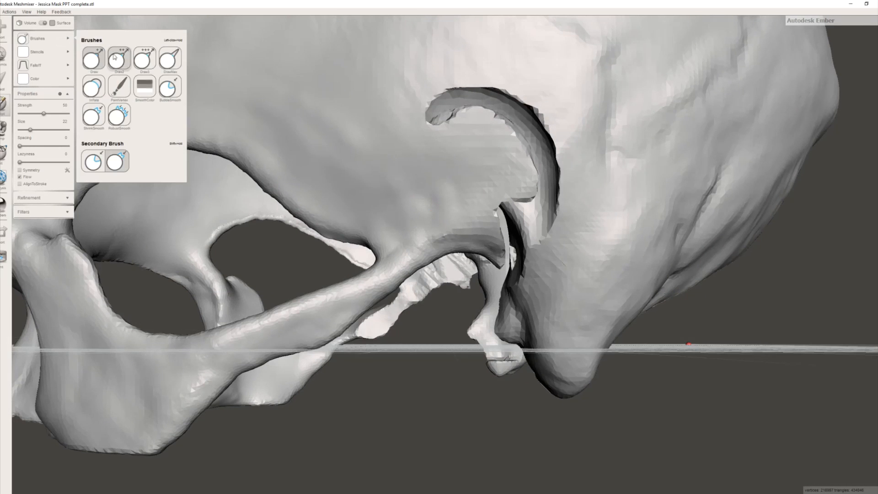
left_click(479, 163)
mouse_move(467, 230)
left_mouse_down("shift")
mouse_move(511, 132)
mouse_move(488, 150)
mouse_move(549, 192)
mouse_move(496, 93)
mouse_move(443, 122)
mouse_move(502, 167)
left_mouse_up("shift")
mouse_move(502, 170)
right_mouse_down()
mouse_move(495, 155)
mouse_move(493, 177)
right_mouse_up()
right_click_drag(500, 268, 542, 193)
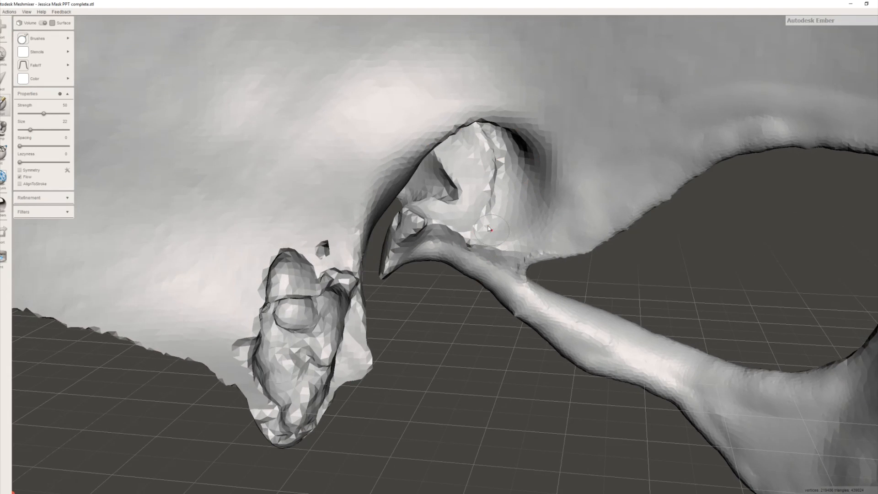
Step: Replace the rough region around the ear opening and the bony projection behind it with a Smooth MVC fill
right_click_drag(489, 228, 325, 325)
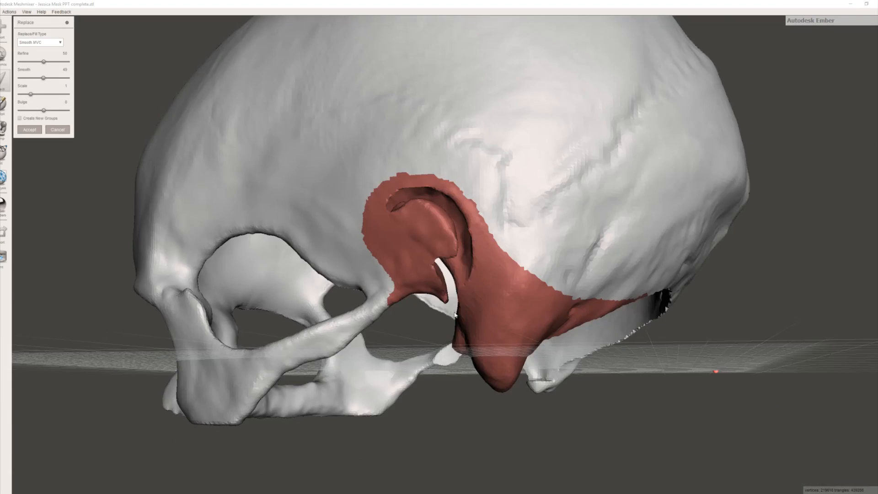
right_click_drag(455, 316, 546, 346)
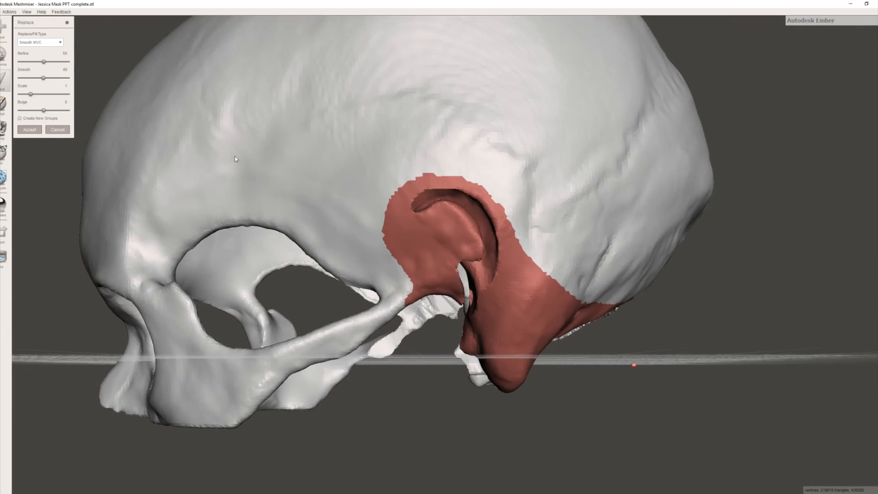
left_click(29, 132)
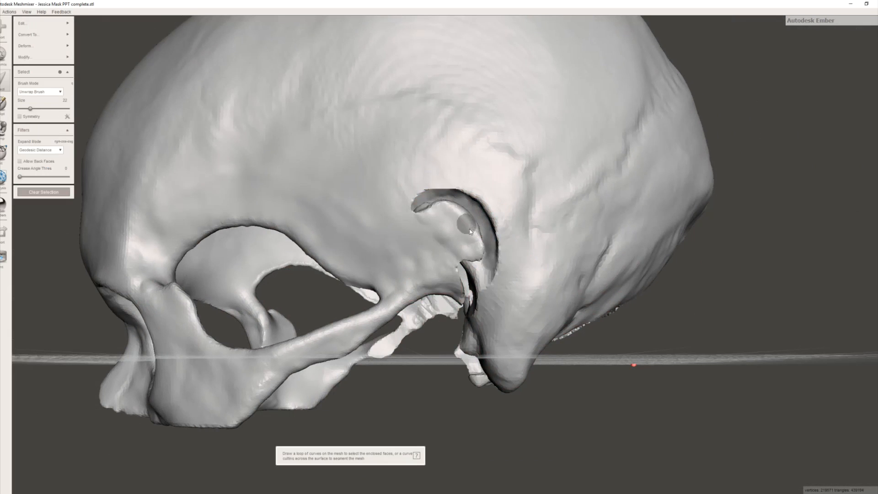
Step: Run the Smooth MVC replacement on the ear region again, accept it and clear the selection
mouse_move(520, 327)
right_mouse_down()
mouse_move(487, 261)
mouse_move(511, 266)
mouse_move(504, 259)
right_mouse_up()
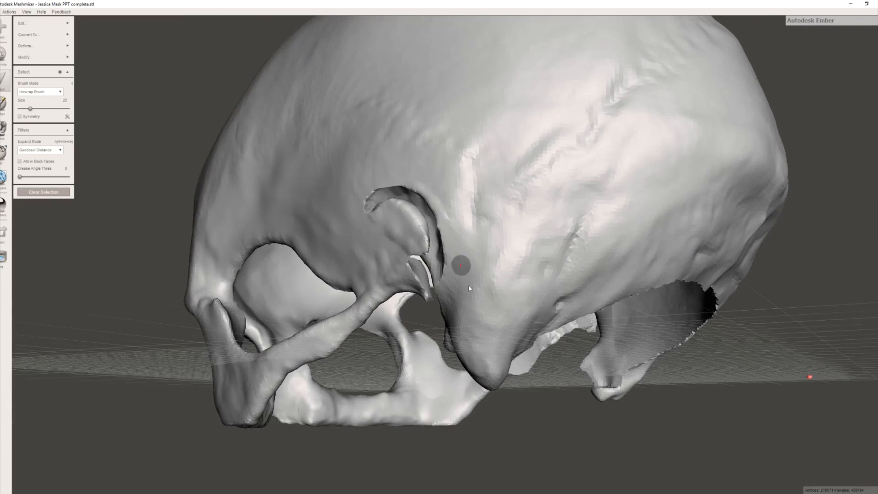
left_click_drag(463, 266, 451, 251)
mouse_move(489, 307)
right_mouse_down()
mouse_move(476, 277)
mouse_move(469, 280)
right_mouse_up()
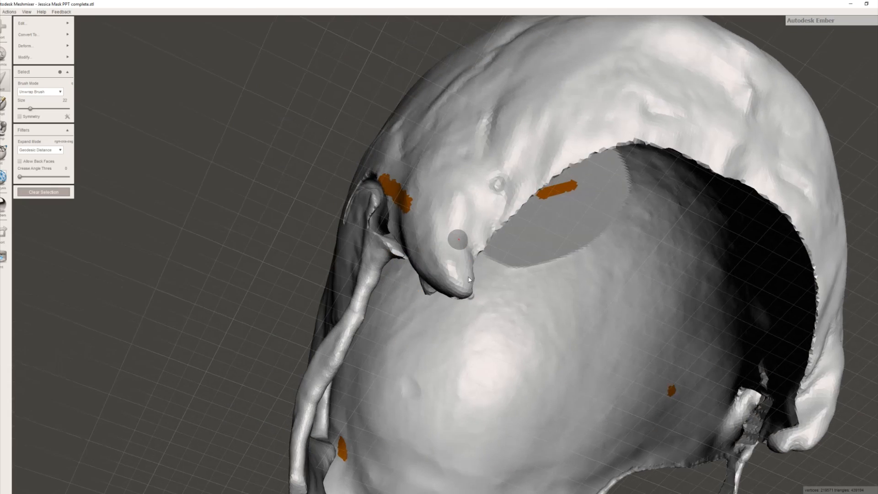
key("f")
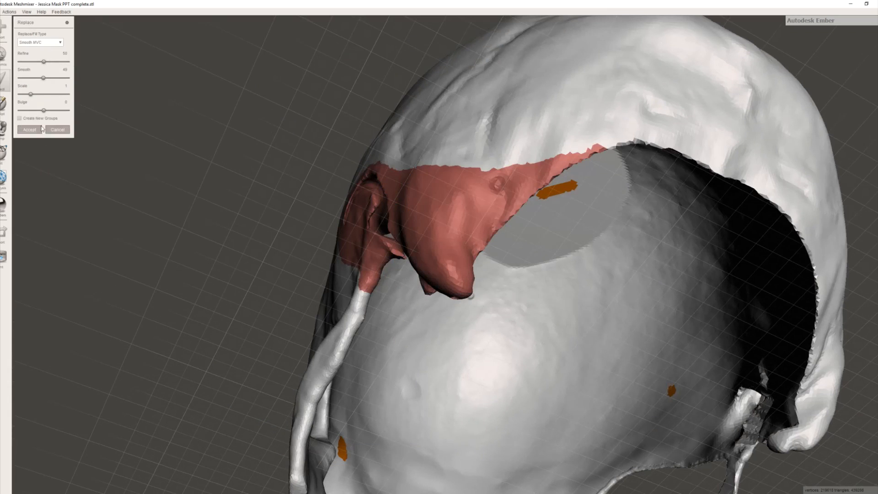
key("Return")
left_click(39, 193)
key("s")
right_click_drag(520, 239, 433, 288)
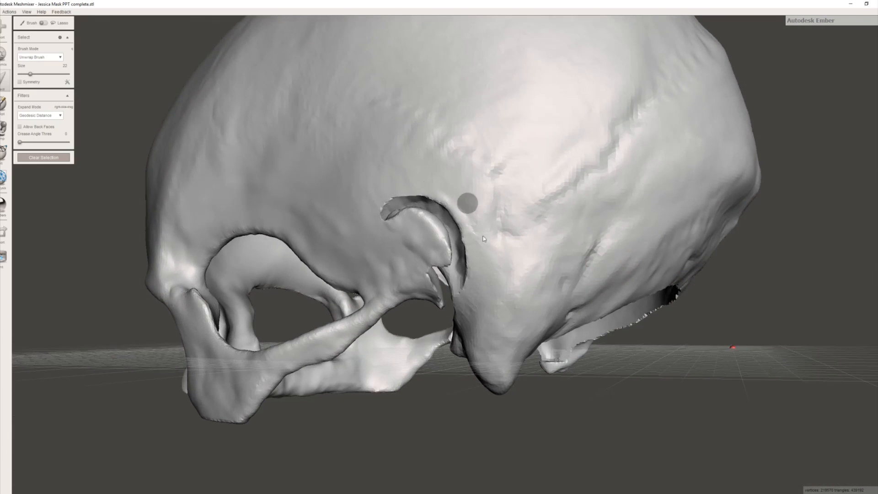
mouse_move(391, 233)
left_mouse_down()
mouse_move(423, 243)
mouse_move(433, 260)
left_mouse_up()
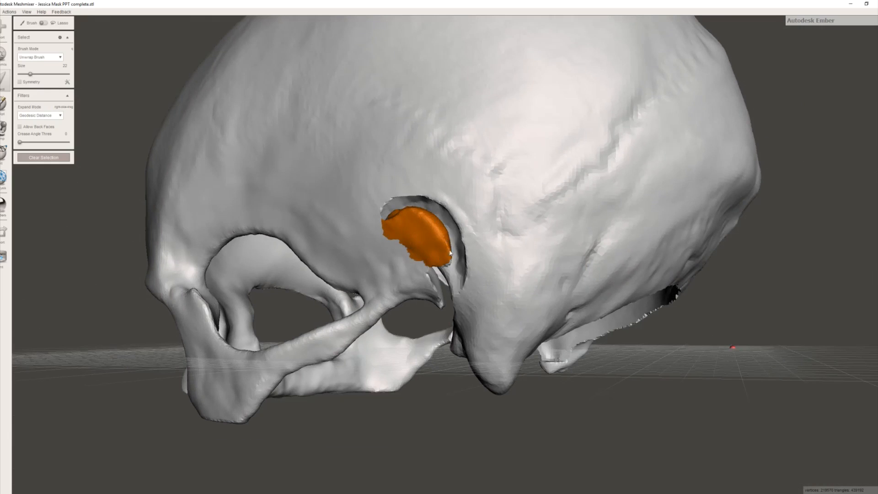
right_click_drag(434, 250, 493, 313)
key("Escape")
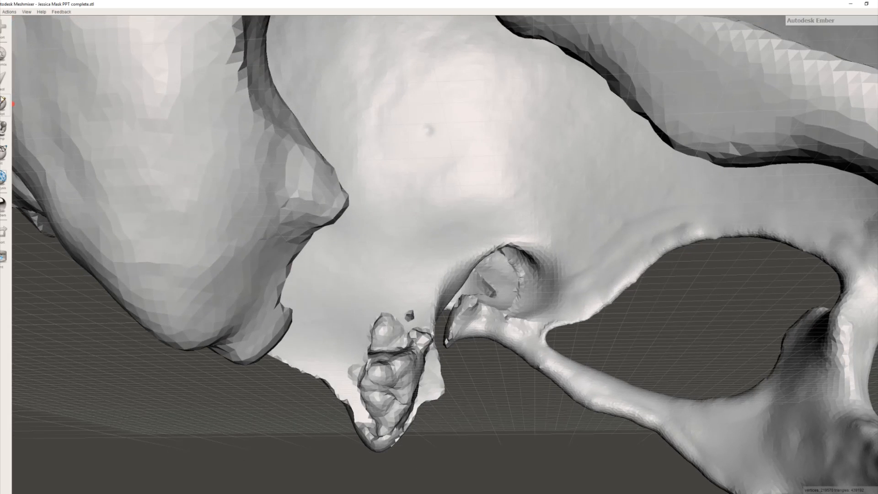
Step: Select the rear end of the cheekbone arch from its inner side and underside with the Unwrap Brush at size 22
key("s")
mouse_move(471, 303)
left_mouse_down()
mouse_move(453, 314)
mouse_move(510, 321)
mouse_move(498, 296)
left_mouse_up()
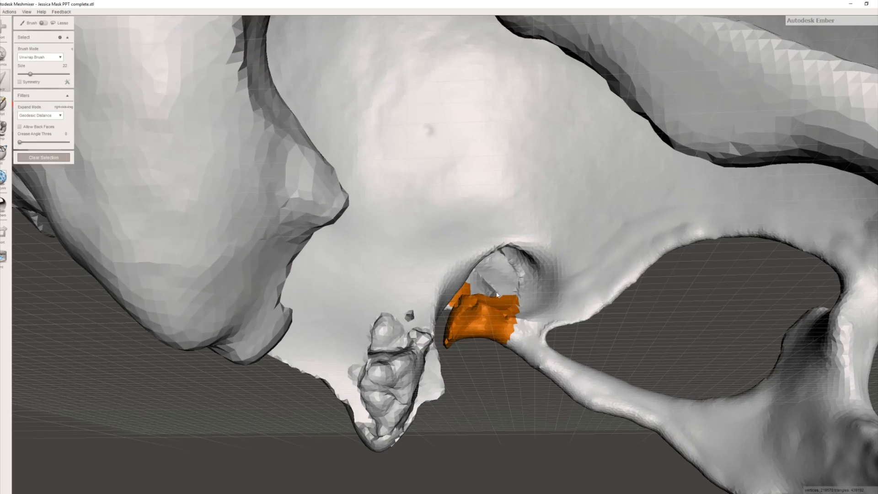
right_click_drag(476, 278, 342, 296)
left_click_drag(342, 295, 329, 248)
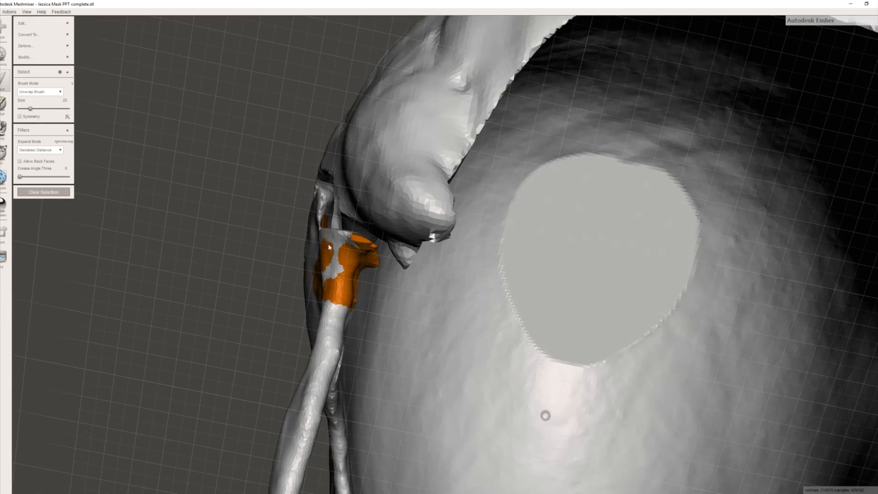
Step: Extend the selection over the outer bone plate inside the curved groove and the matching hollow on the inner side
right_click_drag(351, 239, 386, 247)
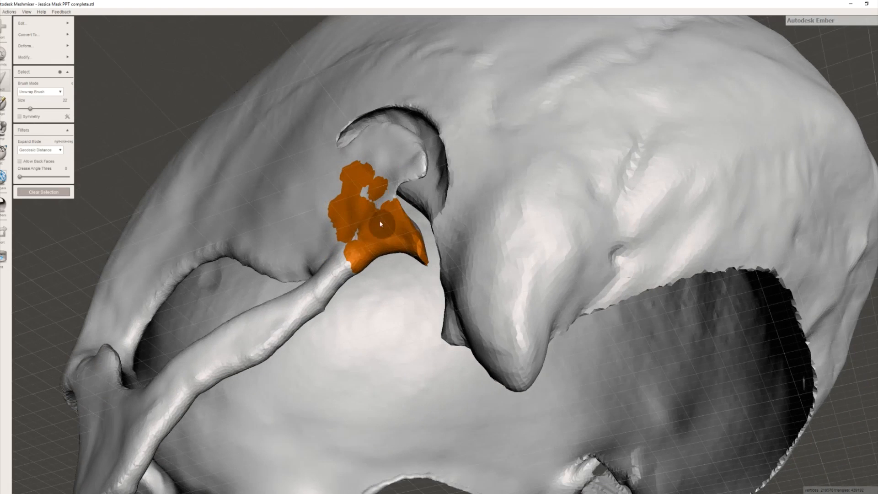
mouse_move(371, 183)
left_mouse_down()
mouse_move(379, 165)
mouse_move(398, 191)
left_mouse_up()
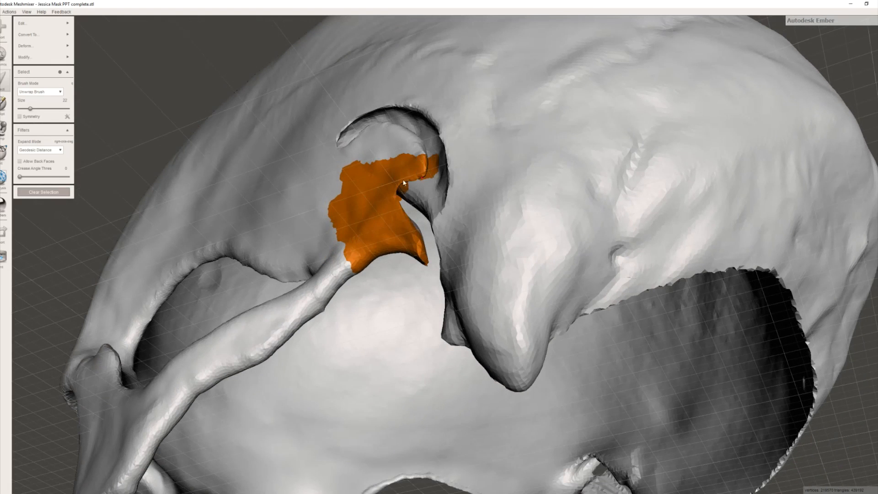
mouse_move(384, 161)
left_mouse_down()
mouse_move(357, 169)
mouse_move(336, 209)
left_mouse_up()
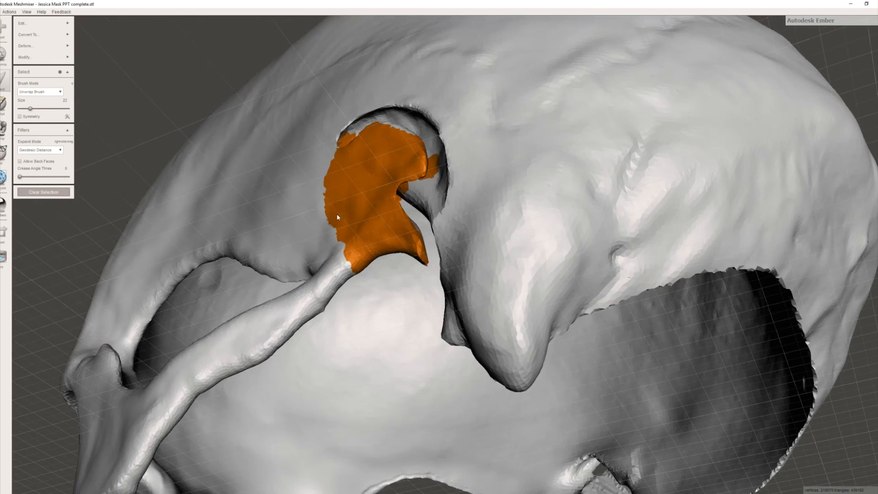
right_click_drag(410, 142, 379, 327)
right_click_drag(451, 332, 498, 325)
left_click_drag(547, 274, 508, 286)
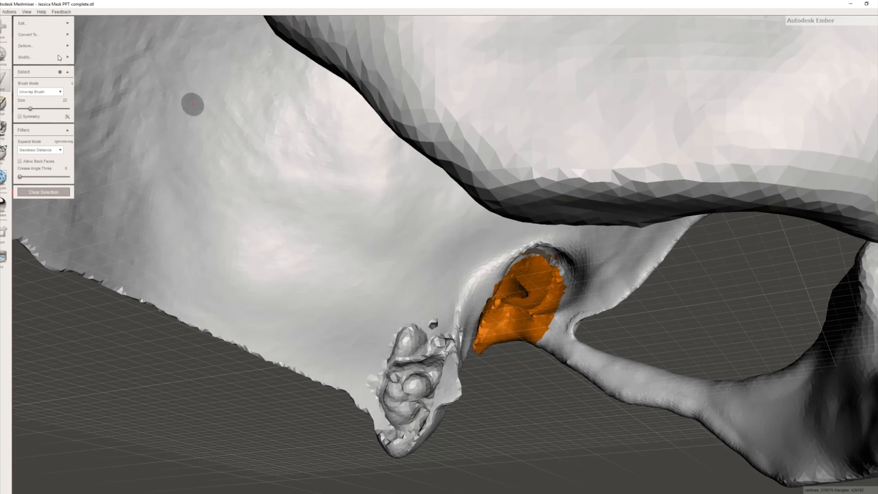
Step: Apply Erase & Fill to the selected ear region, comparing the Flat Remeshed fill with Smooth MVC and keeping Smooth MVC
mouse_move(46, 23)
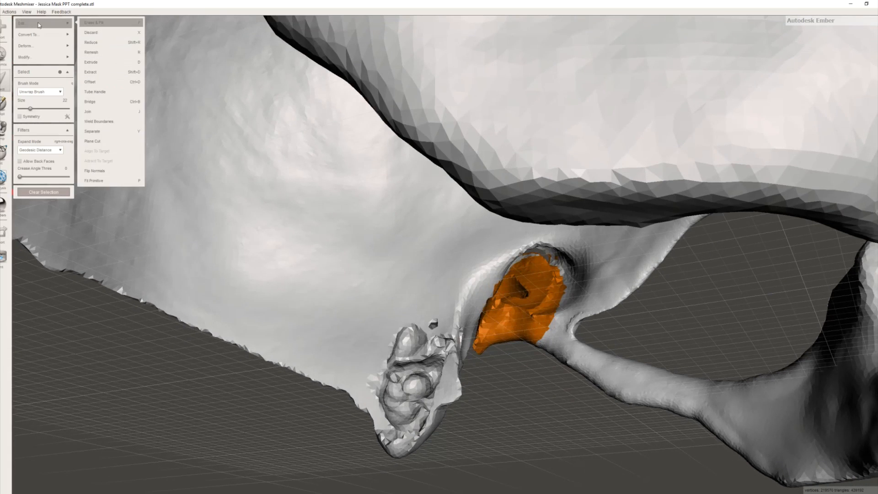
left_click(92, 24)
right_click_drag(471, 246, 278, 247)
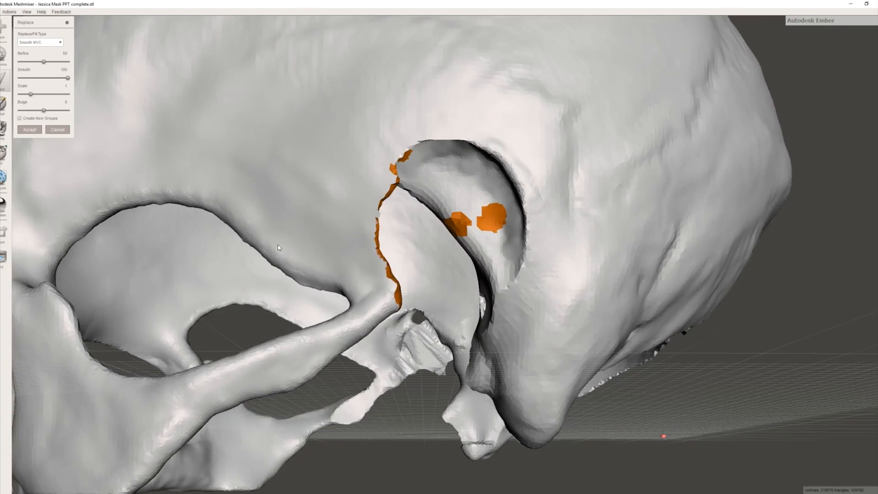
right_click_drag(358, 209, 389, 219)
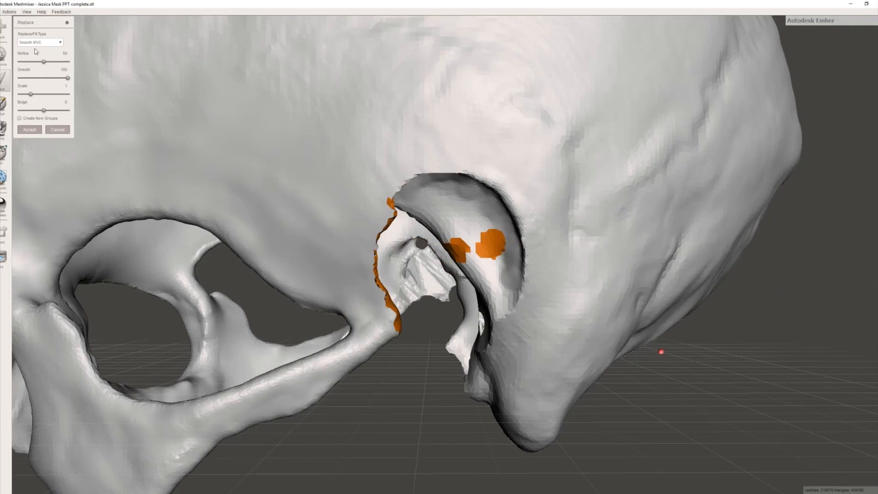
left_click(59, 43)
left_click(38, 57)
right_click_drag(464, 181, 402, 172)
left_click(54, 44)
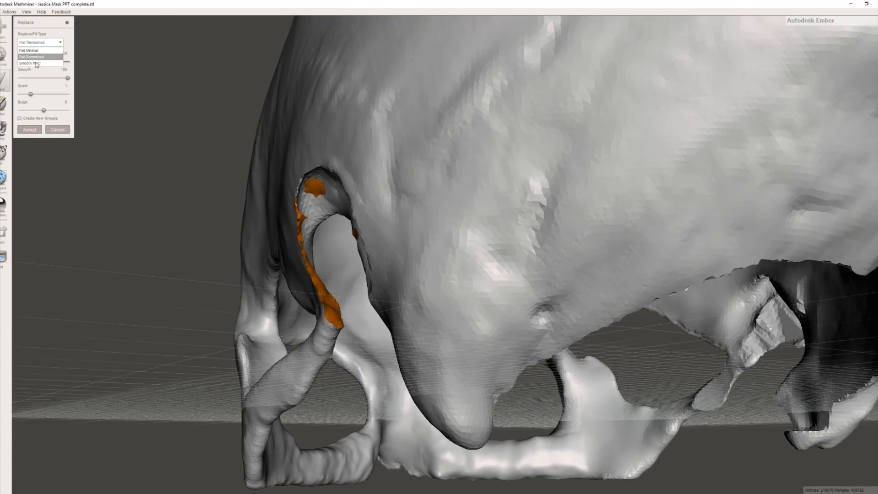
left_click(35, 67)
right_click_drag(262, 271, 394, 315)
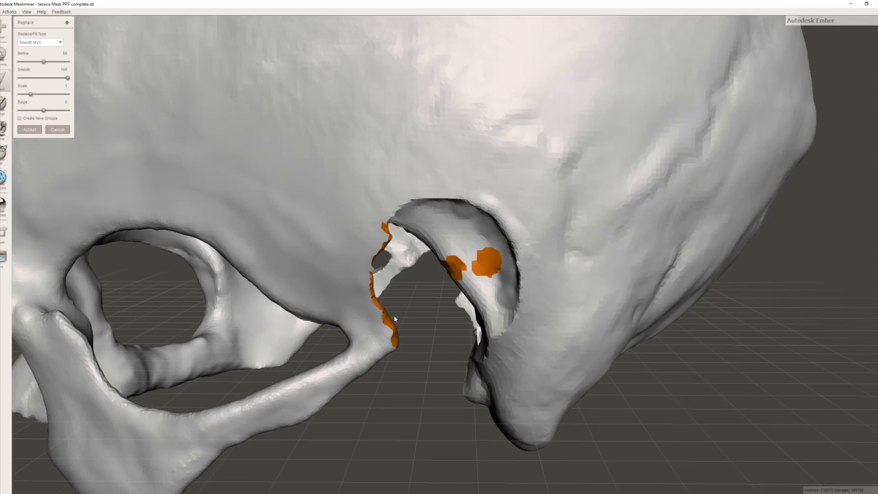
right_click_drag(371, 239, 370, 237)
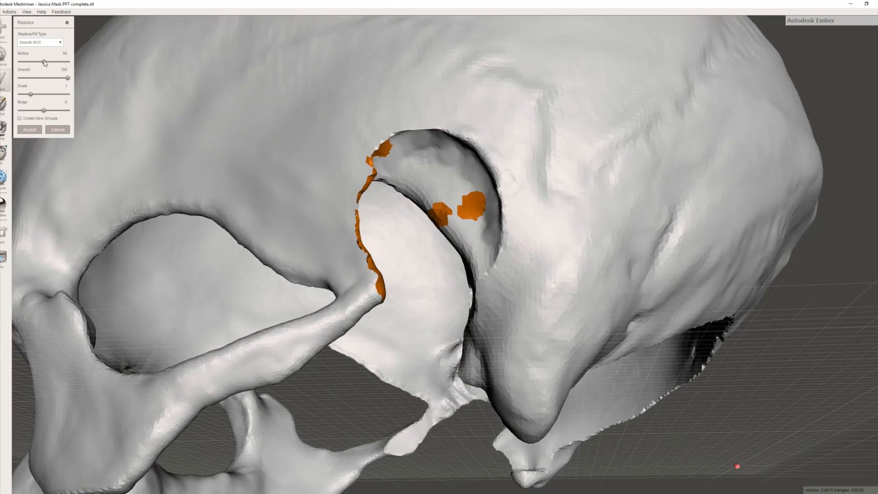
Step: Raise the fill's Refine value to 100 and accept the replacement
mouse_move(44, 61)
left_mouse_down()
mouse_move(79, 63)
mouse_move(8, 69)
mouse_move(53, 65)
left_mouse_up()
right_click_drag(263, 150, 171, 137)
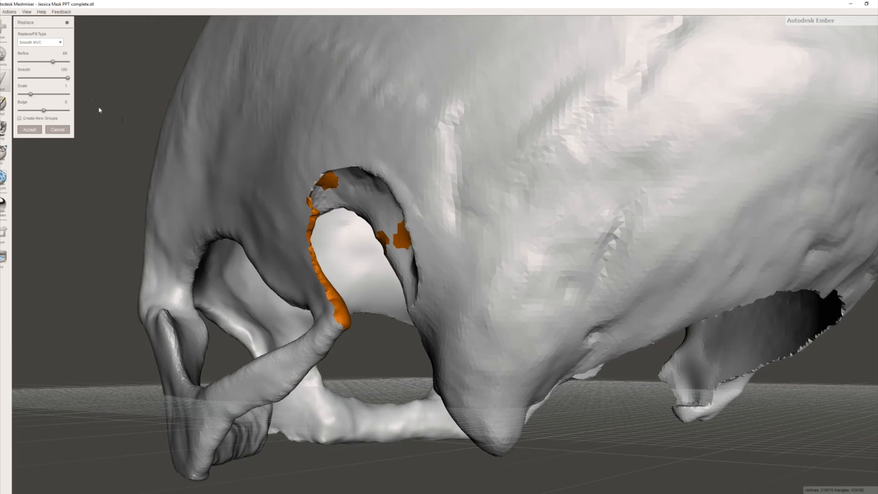
left_click(66, 63)
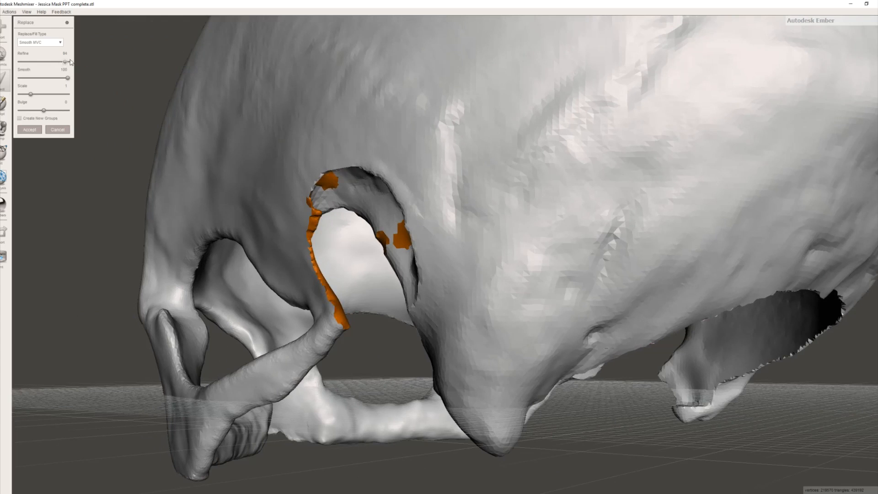
left_click(70, 61)
right_click_drag(254, 207, 278, 215)
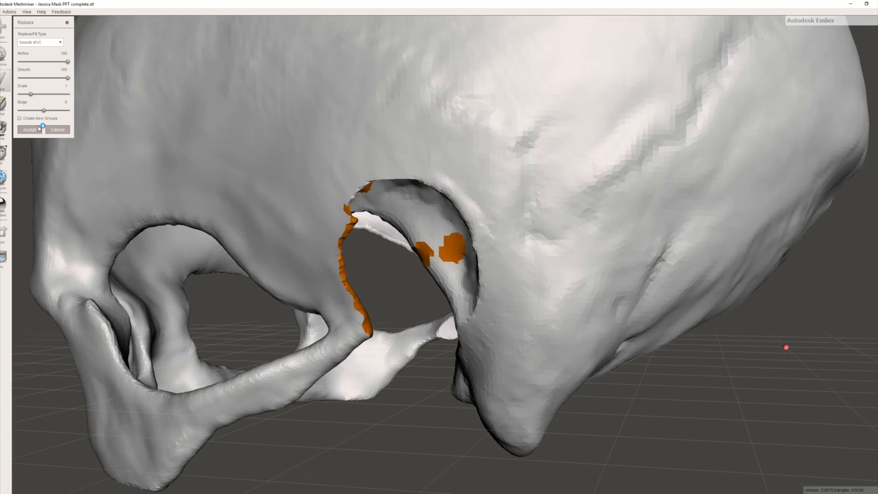
left_click(27, 131)
Step: Check the filled edge at the rear of the cheekbone arch from outside and inside, and clear the selection
right_click_drag(385, 387, 435, 191)
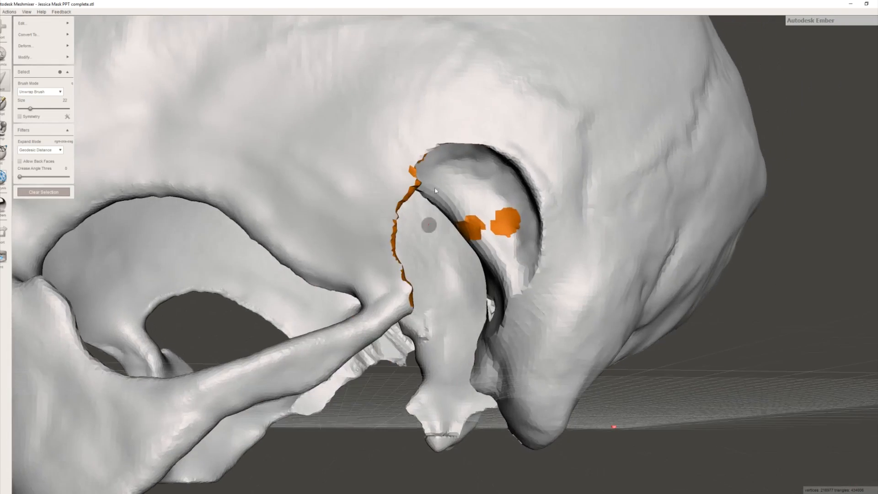
scroll(617, 244, "up", 10)
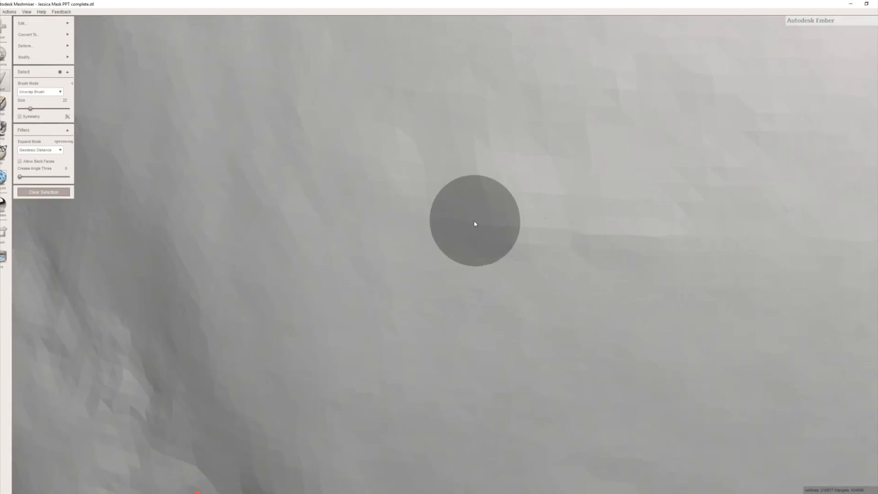
scroll(474, 221, "up", 1)
right_click_drag(474, 246, 492, 177)
scroll(447, 298, "up", 3)
scroll(447, 300, "up", 3)
right_click_drag(447, 300, 411, 312)
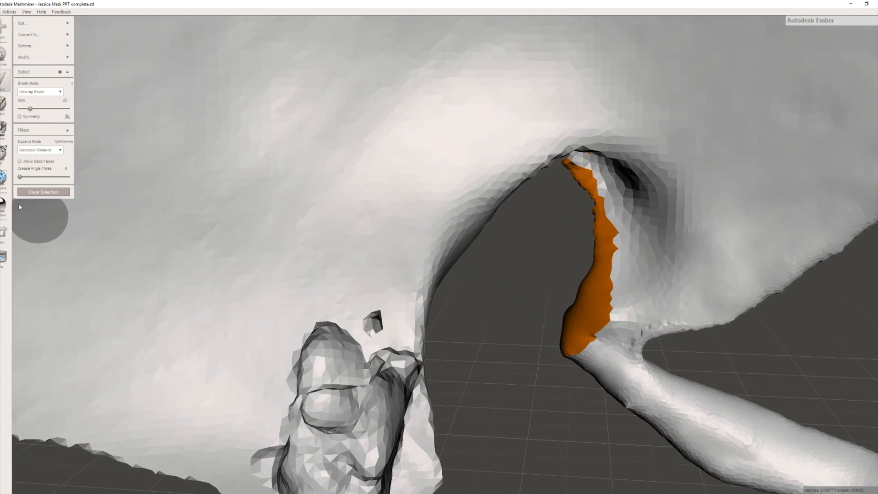
left_click(37, 194)
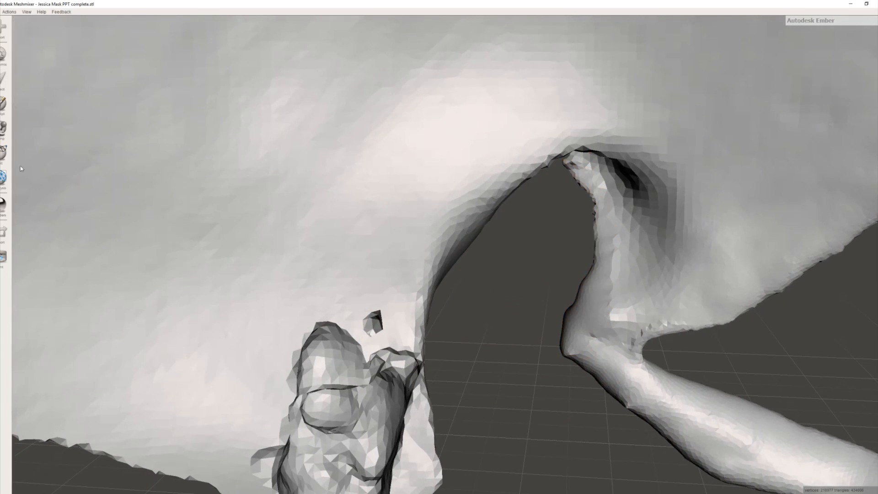
left_click(1, 86)
right_click_drag(703, 282, 713, 238)
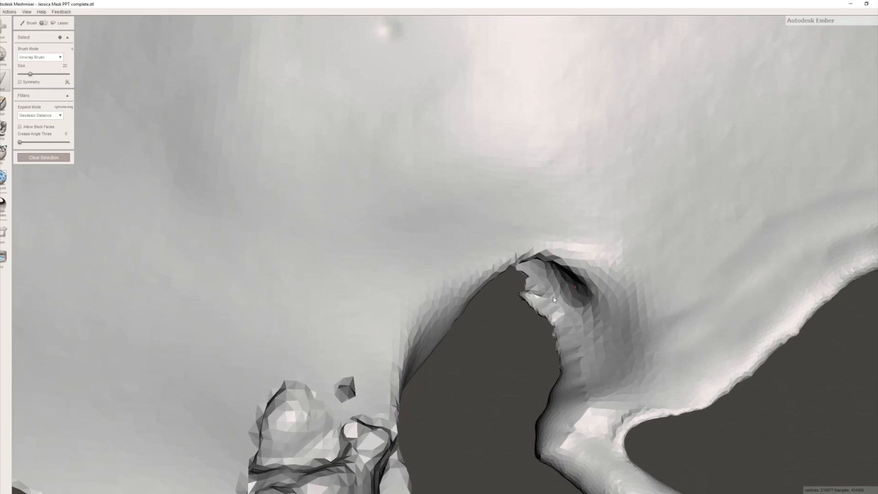
mouse_move(538, 249)
left_mouse_down()
mouse_move(590, 257)
mouse_move(613, 315)
mouse_move(597, 391)
mouse_move(560, 428)
left_mouse_up()
key("Escape")
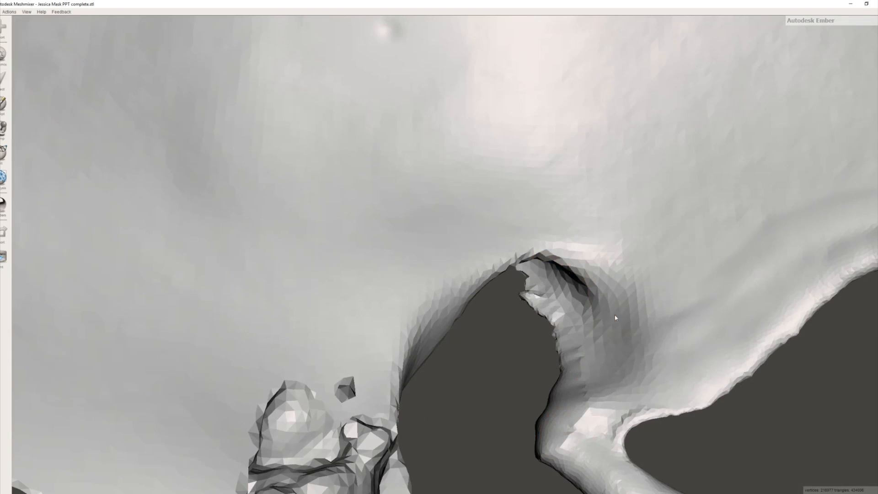
Step: Select the hollow's front wall and thin edge above the cheekbone arch's rear end with the Unwrap Brush at size 22
left_click(1, 81)
mouse_move(206, 98)
right_mouse_down()
mouse_move(206, 155)
mouse_move(222, 163)
right_mouse_up()
mouse_move(597, 174)
left_mouse_down()
mouse_move(631, 218)
mouse_move(615, 277)
mouse_move(567, 326)
left_mouse_up()
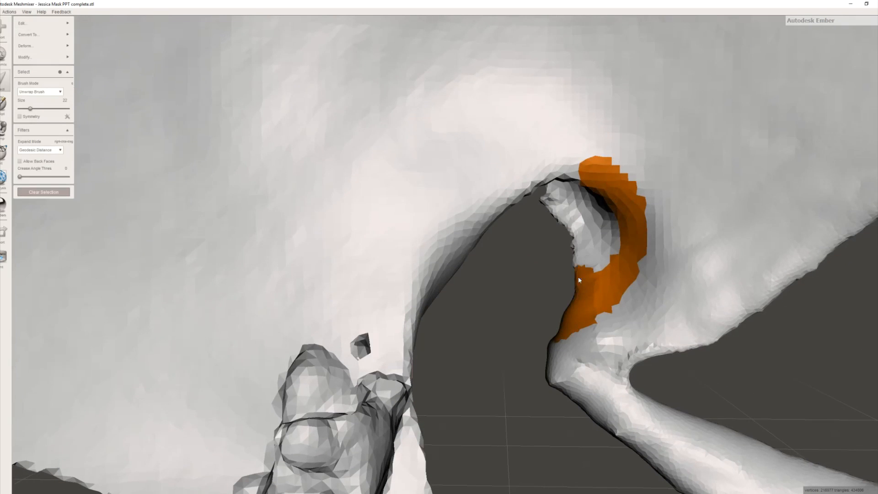
left_click_drag(580, 280, 570, 227)
left_click_drag(568, 189, 592, 269)
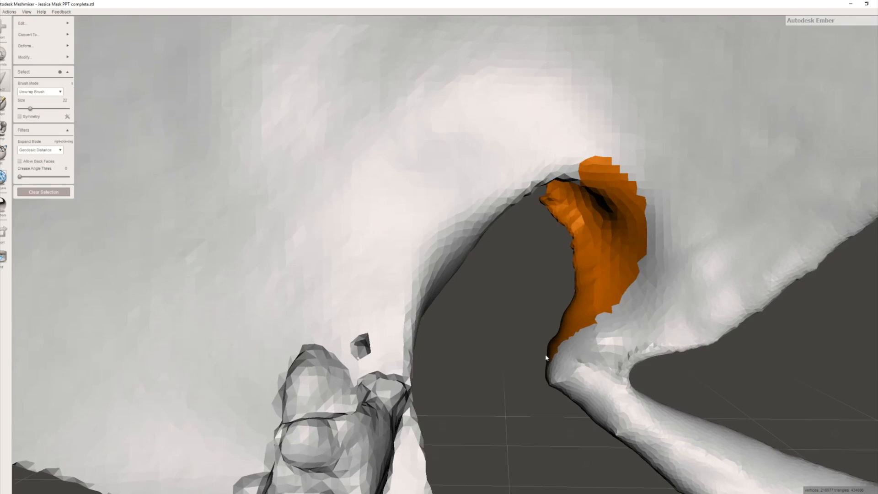
Step: Extend the selection over the arched rim of the ear opening and along its inner wall toward the bony projection
right_click_drag(607, 208, 551, 149)
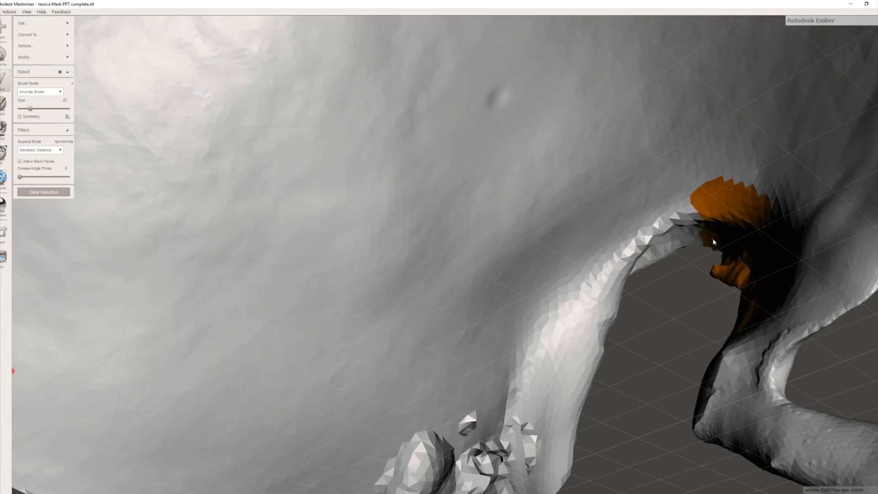
left_click_drag(713, 241, 653, 264)
mouse_move(694, 220)
left_mouse_down()
mouse_move(629, 256)
mouse_move(712, 198)
mouse_move(604, 283)
mouse_move(536, 430)
left_mouse_up()
mouse_move(536, 430)
right_mouse_down()
mouse_move(497, 337)
mouse_move(485, 265)
right_mouse_up()
mouse_move(651, 218)
left_mouse_down()
mouse_move(689, 237)
mouse_move(682, 186)
mouse_move(723, 288)
mouse_move(707, 297)
left_mouse_up()
mouse_move(707, 298)
right_mouse_down()
mouse_move(614, 363)
mouse_move(485, 256)
right_mouse_up()
mouse_move(462, 215)
right_mouse_down()
mouse_move(495, 237)
mouse_move(392, 147)
right_mouse_up()
mouse_move(361, 84)
left_mouse_down()
mouse_move(401, 78)
mouse_move(472, 118)
mouse_move(523, 235)
mouse_move(512, 367)
mouse_move(458, 261)
mouse_move(346, 149)
mouse_move(416, 142)
mouse_move(508, 293)
mouse_move(412, 212)
mouse_move(506, 236)
mouse_move(501, 167)
left_mouse_up()
left_click_drag(506, 216, 683, 194, "alt")
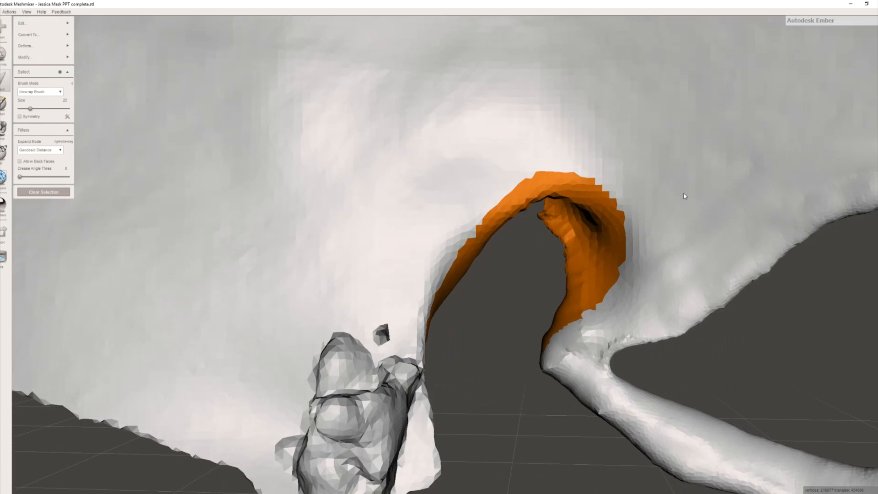
mouse_move(581, 191)
left_mouse_down()
mouse_move(505, 188)
mouse_move(441, 243)
mouse_move(414, 334)
mouse_move(420, 390)
left_mouse_up()
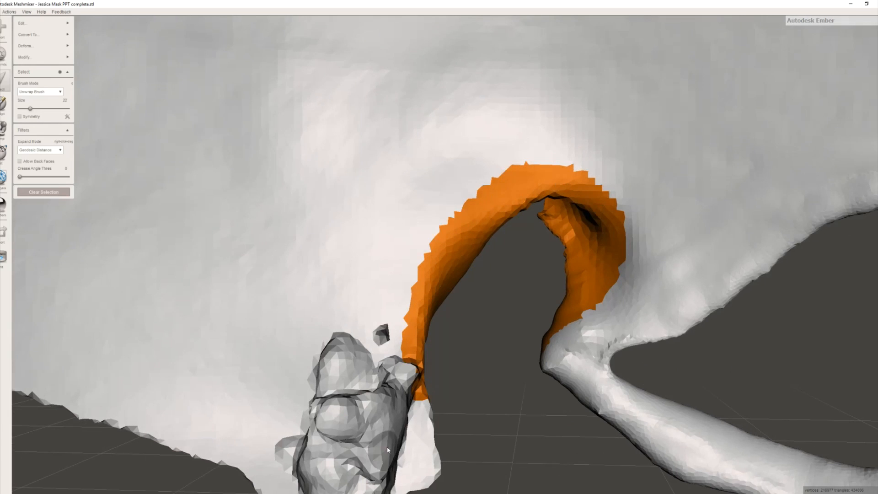
Step: Extend the selection down the rim's rear end and over the rough cavity inside the bony projection and its surrounding surface
mouse_move(414, 311)
left_mouse_down()
mouse_move(391, 362)
mouse_move(412, 390)
left_mouse_up()
right_click_drag(437, 389, 408, 371)
left_click_drag(378, 311, 364, 320)
mouse_move(394, 283)
left_mouse_down()
mouse_move(347, 315)
mouse_move(358, 342)
mouse_move(302, 329)
mouse_move(290, 375)
mouse_move(236, 443)
mouse_move(273, 422)
mouse_move(348, 406)
mouse_move(333, 385)
left_mouse_up()
right_click_drag(336, 394, 357, 351)
left_click_drag(375, 312, 341, 311)
right_click_drag(341, 305, 378, 334)
left_click_drag(377, 337, 363, 387)
left_click_drag(359, 352, 364, 393)
Step: Add the cavity's remaining unselected patches, the bony projection's tip and its outer surface to the selection
right_click_drag(368, 355, 398, 378)
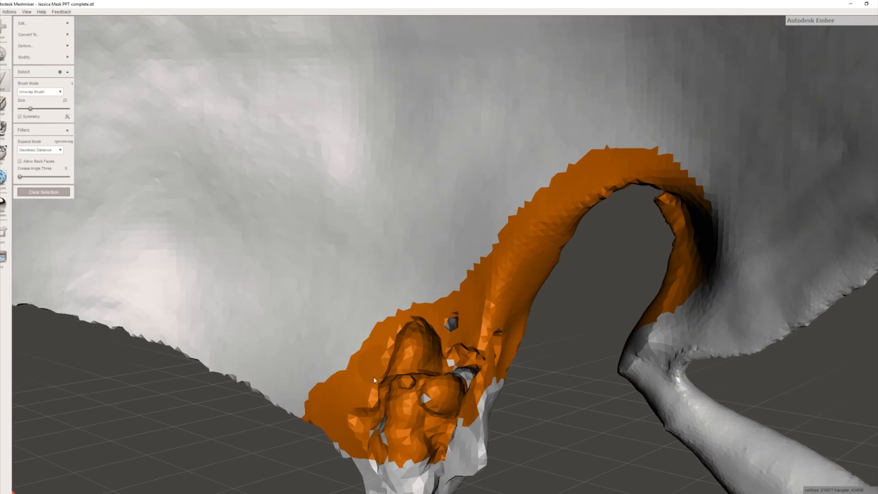
left_click_drag(383, 438, 381, 439)
left_click_drag(449, 388, 464, 364)
mouse_move(456, 379)
right_mouse_down()
mouse_move(471, 324)
mouse_move(427, 443)
mouse_move(489, 355)
right_mouse_up()
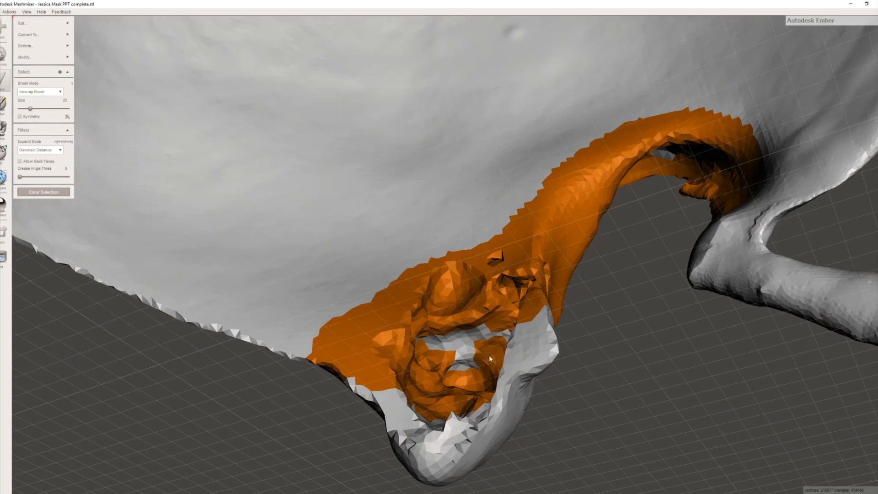
left_click_drag(523, 375, 527, 383)
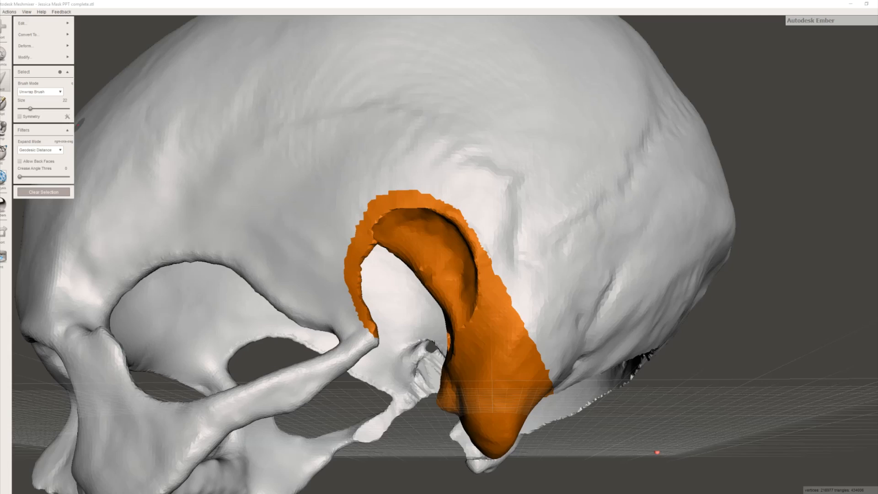
Step: Try to replace the whole selected ear rim and bony projection with a Smooth MVC Erase & Fill
mouse_move(45, 24)
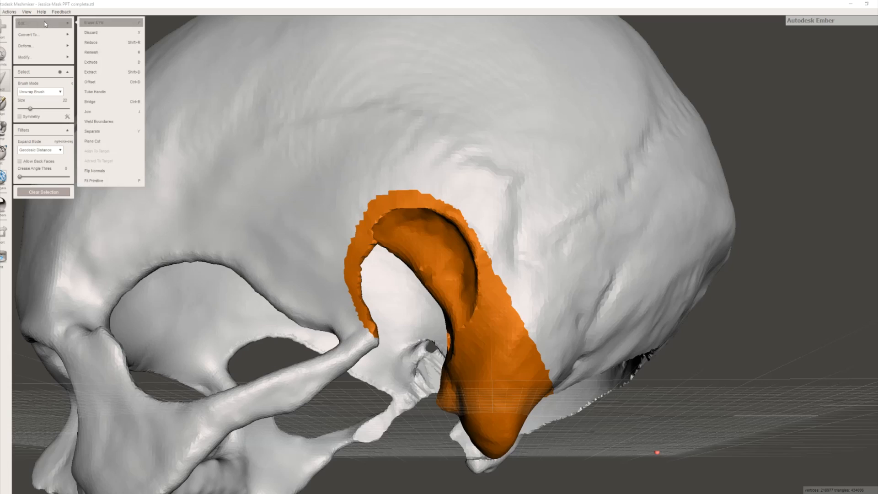
left_click(98, 25)
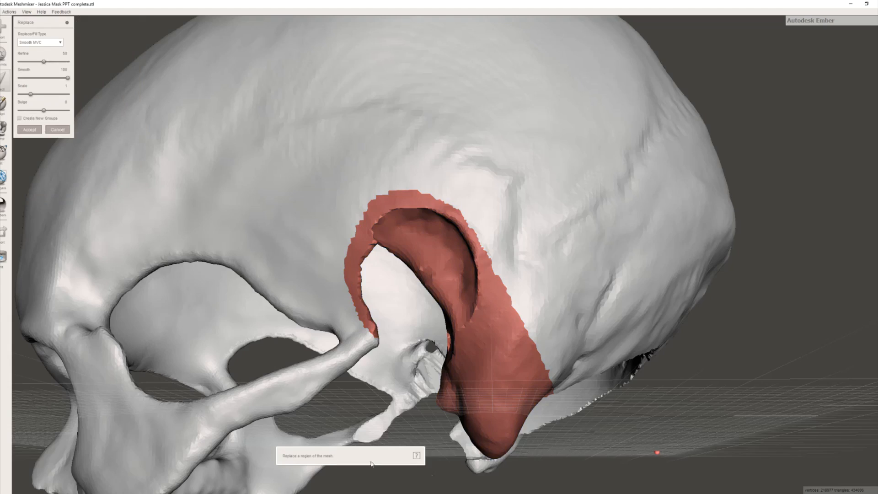
right_click_drag(474, 362, 432, 362)
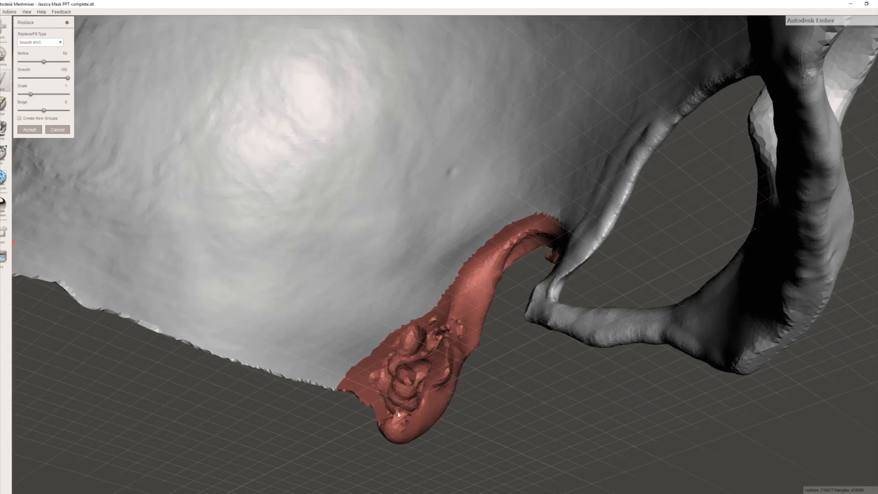
right_click_drag(414, 402, 428, 371)
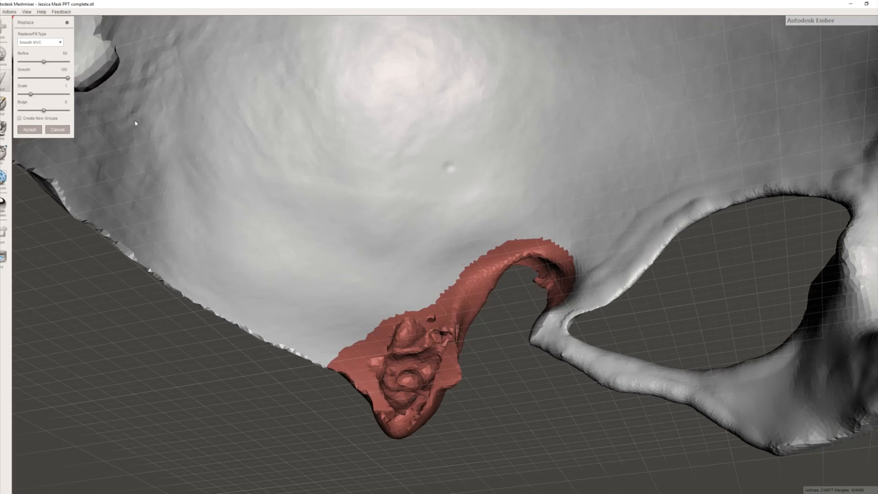
left_click(29, 129)
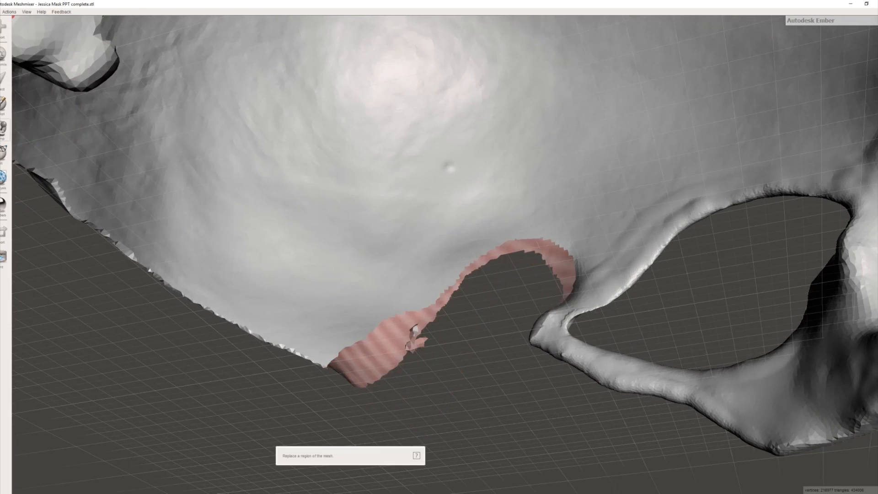
mouse_move(469, 352)
right_mouse_down()
mouse_move(436, 326)
mouse_move(338, 310)
mouse_move(340, 378)
mouse_move(566, 380)
mouse_move(413, 366)
mouse_move(460, 340)
right_mouse_up()
Step: Select the rough cavity inside the bony projection, including its surrounding inner surface and tip, with the Unwrap Brush at size 22
left_click(2, 81)
right_click_drag(311, 261, 451, 391)
scroll(385, 394, "up", 3)
left_click_drag(385, 393, 383, 429)
mouse_move(383, 429)
right_mouse_down()
mouse_move(355, 423)
mouse_move(388, 433)
right_mouse_up()
mouse_move(388, 434)
left_mouse_down()
mouse_move(379, 428)
mouse_move(364, 451)
mouse_move(378, 379)
mouse_move(399, 411)
mouse_move(423, 376)
mouse_move(347, 426)
left_mouse_up()
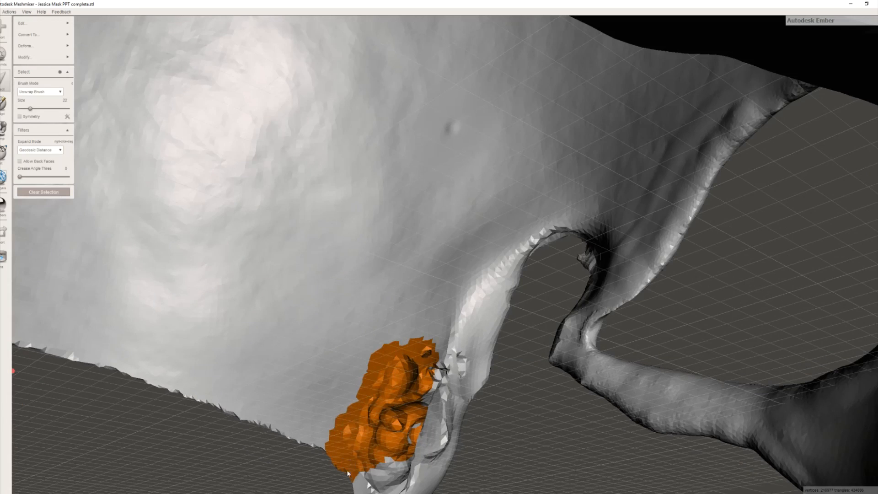
right_click_drag(397, 452, 343, 462)
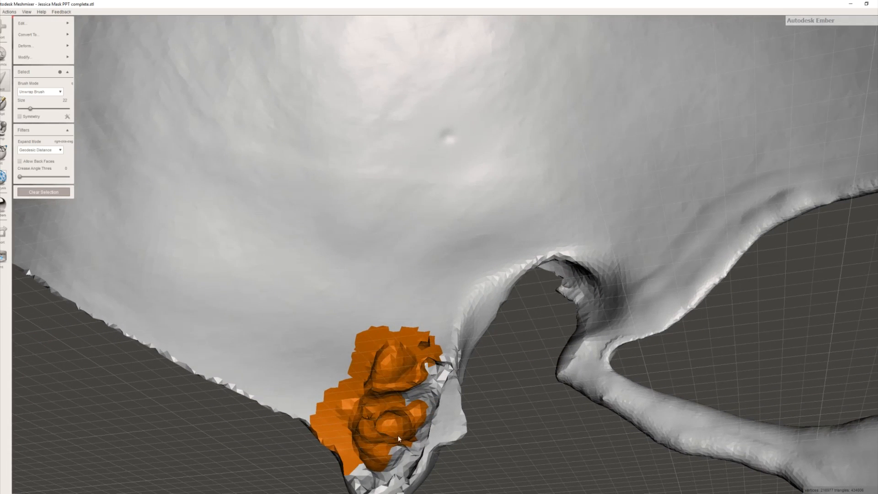
left_click_drag(415, 374, 412, 416)
mouse_move(441, 415)
left_mouse_down()
mouse_move(411, 453)
mouse_move(448, 365)
left_mouse_up()
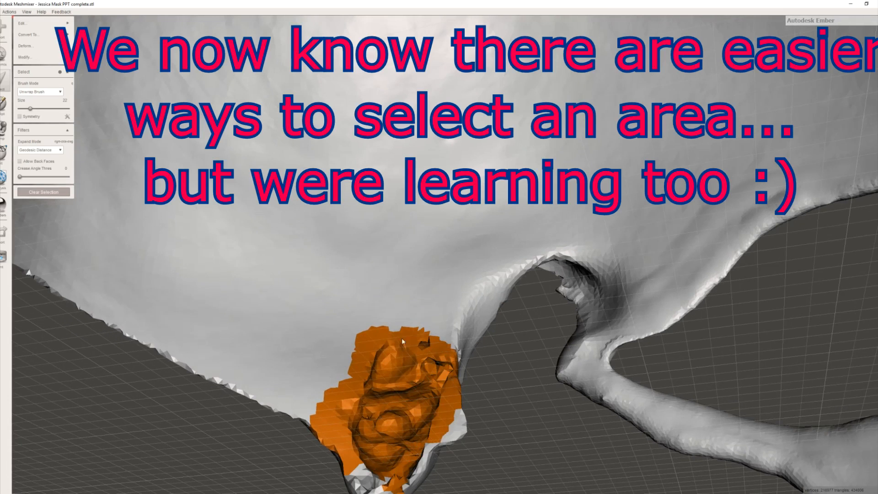
mouse_move(320, 408)
left_mouse_down()
mouse_move(337, 357)
mouse_move(359, 347)
left_mouse_up()
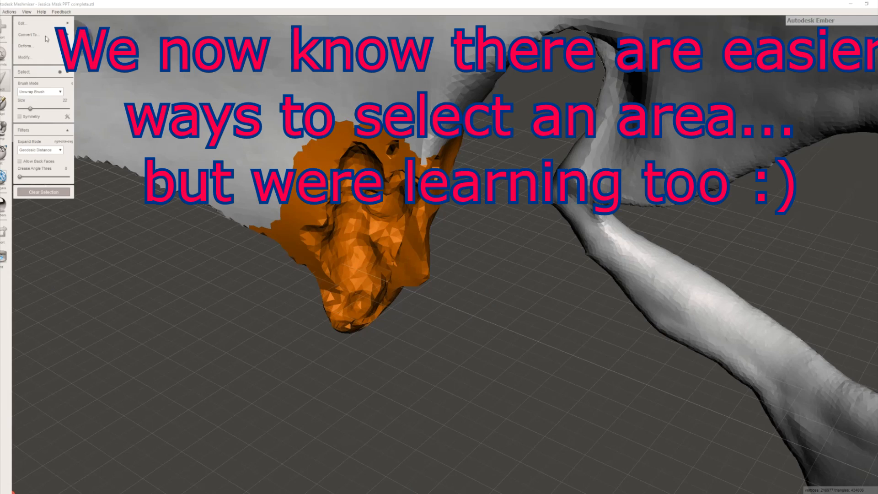
Step: Try to replace the selected cavity and bony projection with a Smooth MVC Erase & Fill and accept it
left_click(28, 22)
left_click(115, 24)
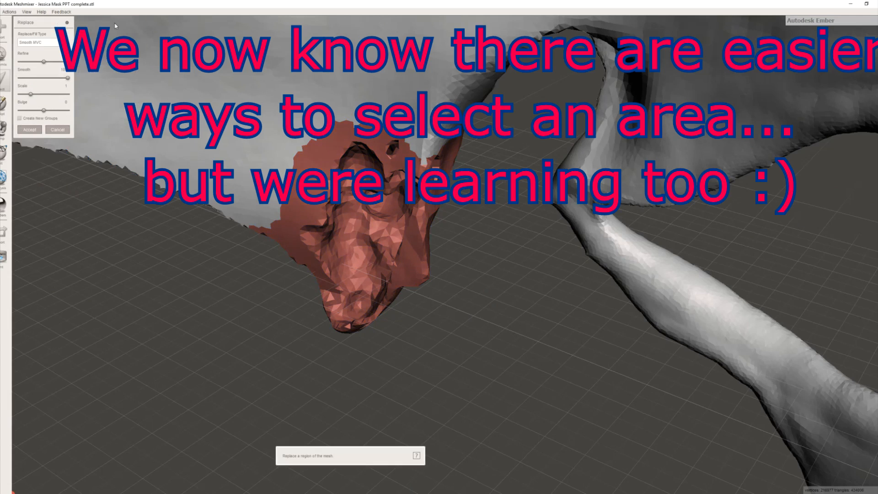
right_click_drag(401, 245, 441, 240)
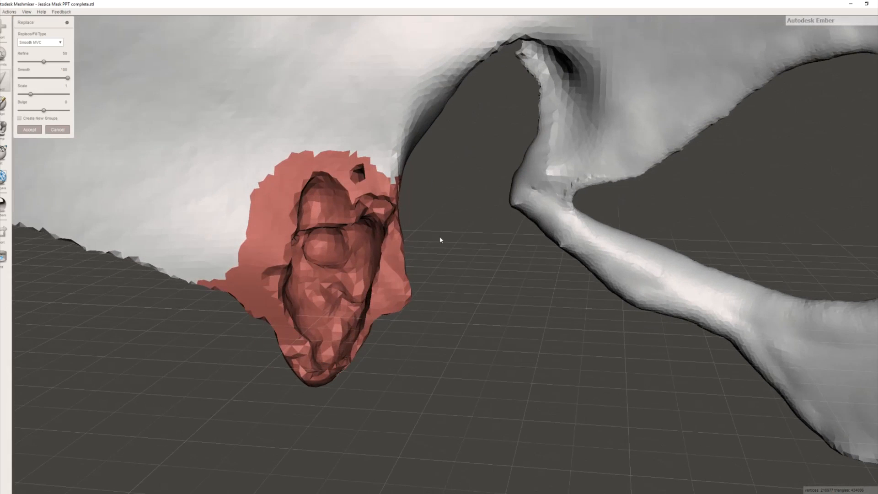
left_click(29, 130)
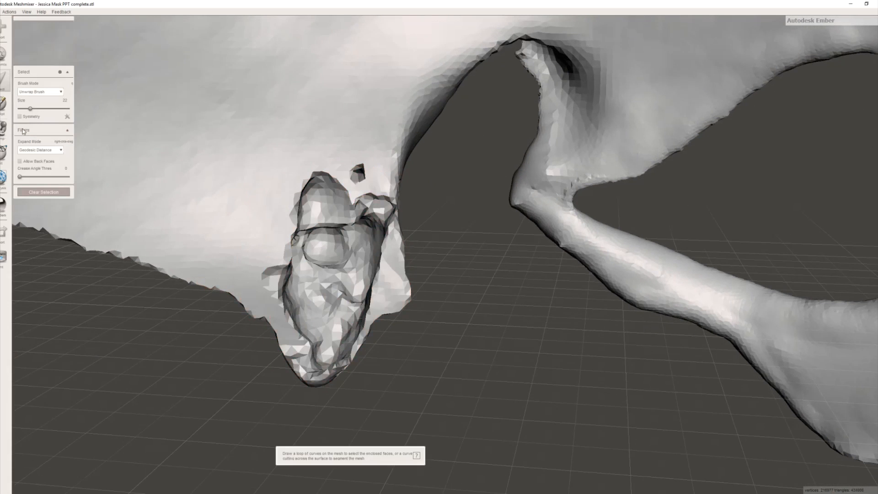
mouse_move(309, 365)
left_mouse_down()
mouse_move(311, 339)
mouse_move(364, 329)
left_mouse_up()
right_click_drag(363, 329, 355, 207)
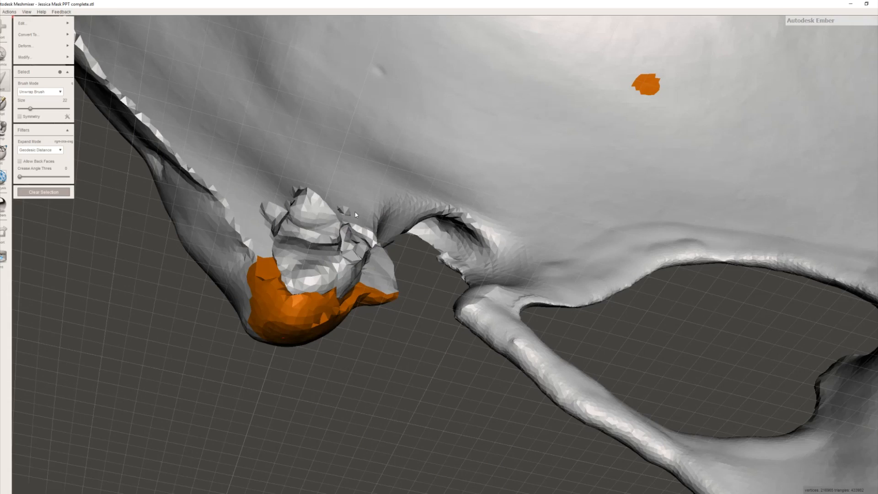
key("ctrl+z")
Step: Select the tip of the bony projection behind the ear opening on its outer, lower and inner surfaces with the Unwrap Brush
mouse_move(296, 316)
left_mouse_down()
mouse_move(267, 320)
mouse_move(260, 304)
left_mouse_up()
right_click_drag(353, 231, 359, 279)
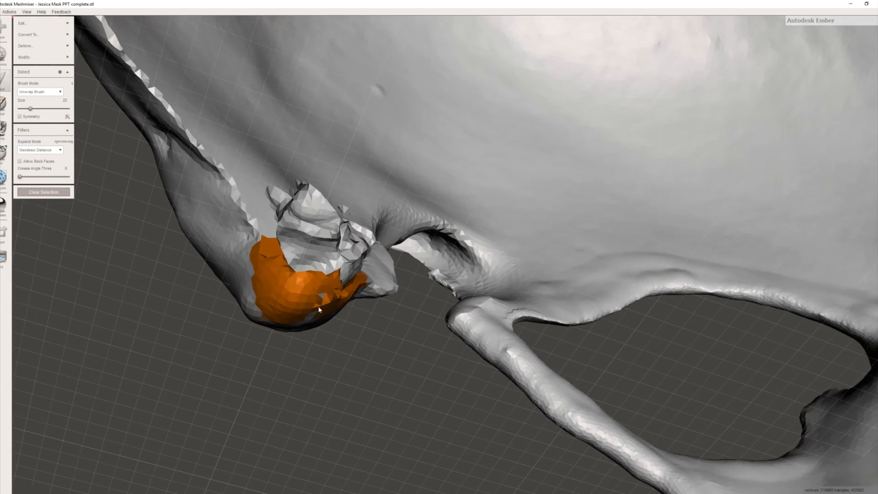
left_click_drag(267, 317, 254, 268)
right_click_drag(253, 322, 521, 345)
mouse_move(521, 328)
left_mouse_down()
mouse_move(603, 350)
mouse_move(555, 383)
mouse_move(540, 327)
mouse_move(569, 394)
left_mouse_up()
right_click_drag(569, 393, 575, 278)
left_click_drag(576, 282, 590, 229)
right_click_drag(573, 207, 332, 376)
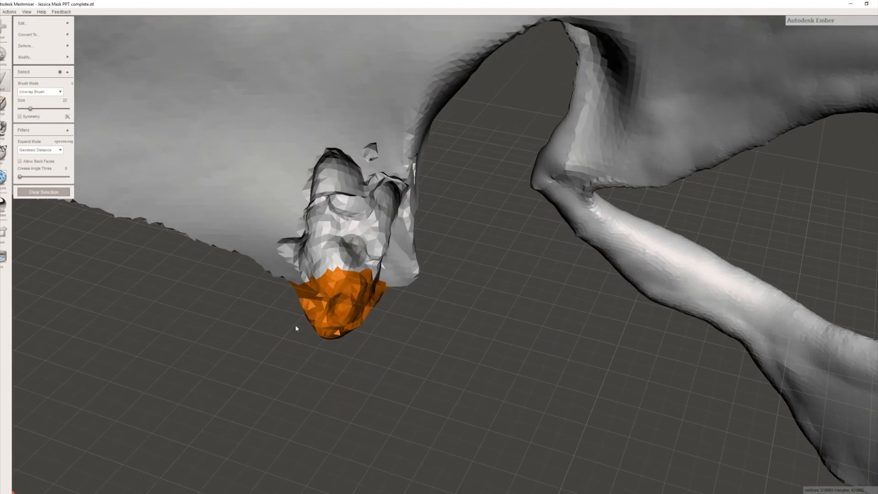
Step: Replace the selected projection tip with a Smooth MVC Erase & Fill at Smooth 100 and accept it
mouse_move(48, 27)
left_click(91, 22)
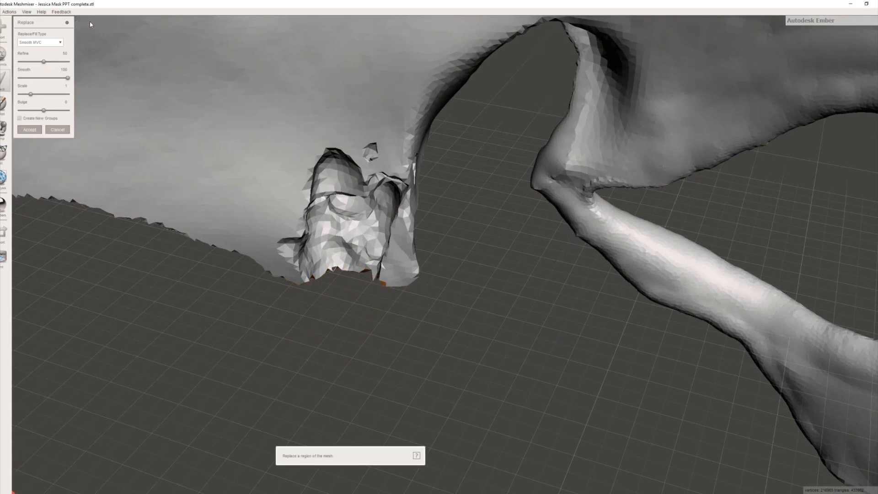
mouse_move(90, 24)
right_mouse_down()
mouse_move(360, 93)
mouse_move(429, 48)
right_mouse_up()
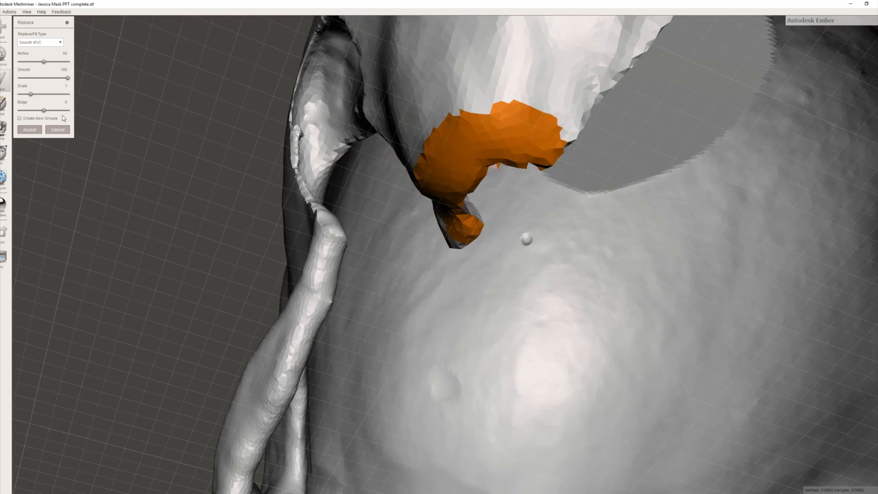
left_click(30, 129)
Step: Select the ear opening's rim, the filled bony projection and the skull's lower edge behind it, inside and outside, with the Unwrap Brush
mouse_move(432, 164)
left_mouse_down()
mouse_move(484, 101)
mouse_move(536, 126)
mouse_move(604, 50)
mouse_move(529, 75)
left_mouse_up()
right_click_drag(528, 75, 512, 284)
left_click_drag(513, 283, 597, 346)
right_click_drag(597, 347, 339, 293)
left_click_drag(338, 293, 238, 302)
mouse_move(237, 302)
right_mouse_down()
mouse_move(367, 265)
mouse_move(326, 314)
mouse_move(328, 290)
right_mouse_up()
left_click_drag(327, 290, 364, 230)
right_click_drag(365, 229, 352, 233)
mouse_move(353, 234)
left_mouse_down()
mouse_move(289, 274)
mouse_move(380, 206)
left_mouse_up()
right_click_drag(380, 206, 379, 112)
Step: Replace the selected ear rim and lower edge with a Smooth MVC Erase & Fill at Smooth 62, Scale 0.5 and Bulge -20
key("f")
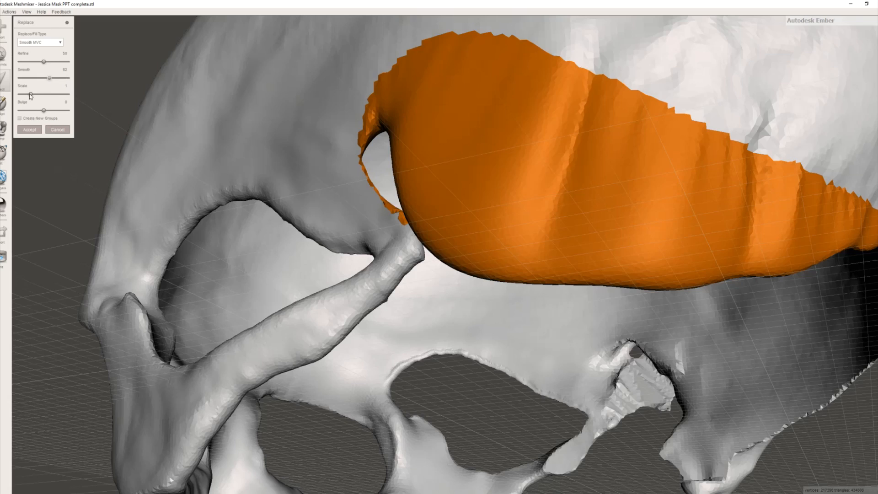
left_click_drag(31, 94, 22, 97)
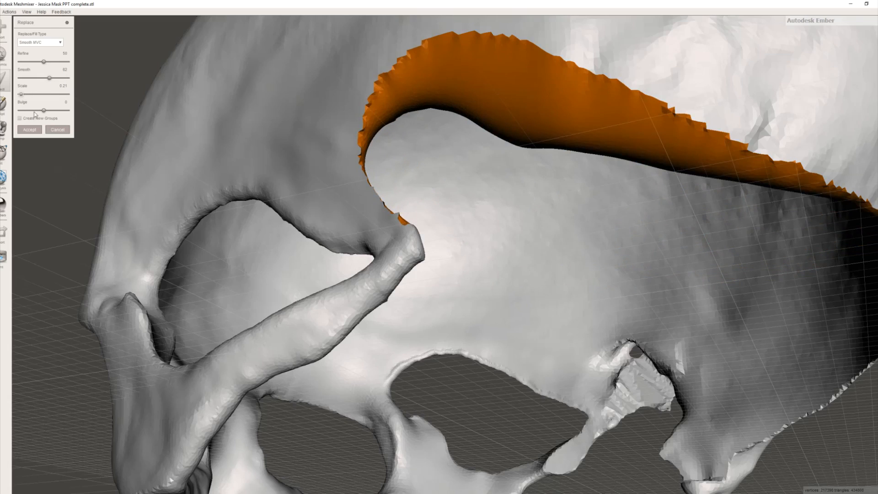
left_click_drag(35, 114, 39, 95)
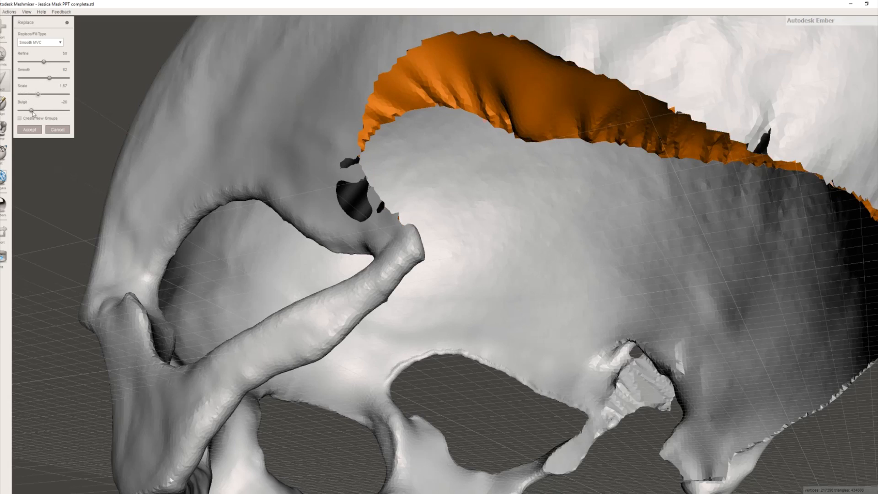
left_click(36, 111)
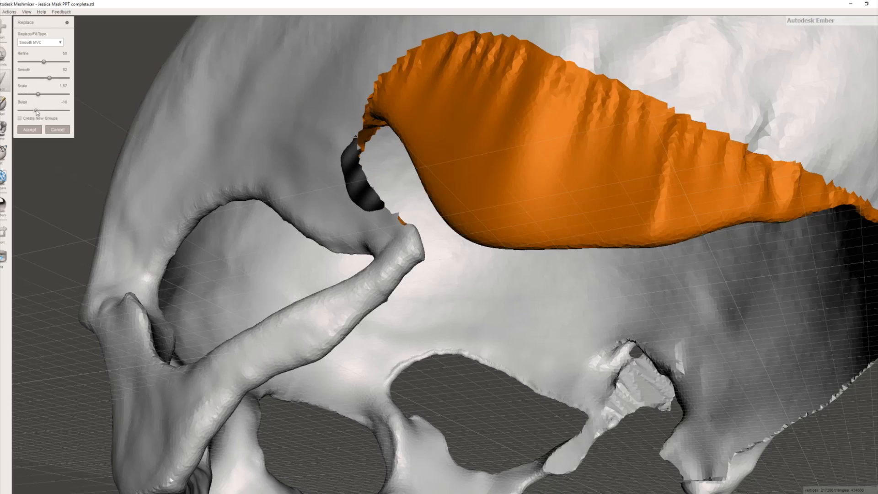
left_click_drag(33, 112, 30, 112)
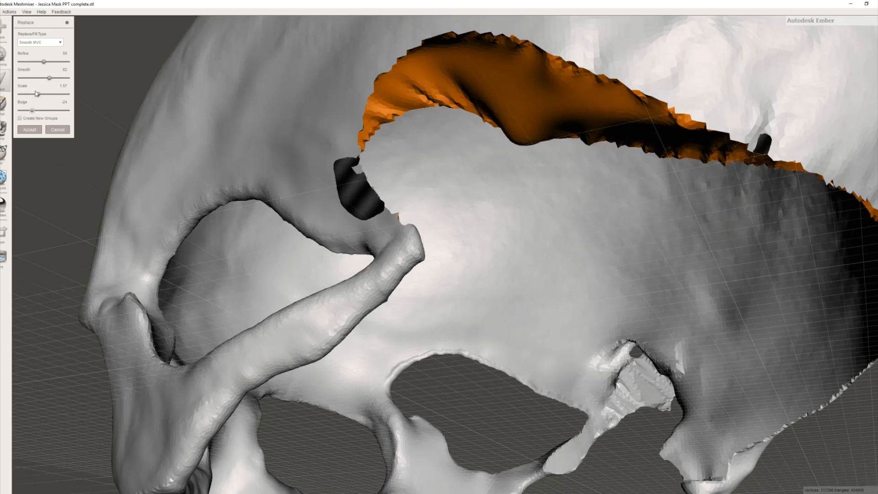
right_click_drag(288, 88, 244, 106)
left_click_drag(31, 111, 36, 113)
right_click_drag(179, 150, 98, 120)
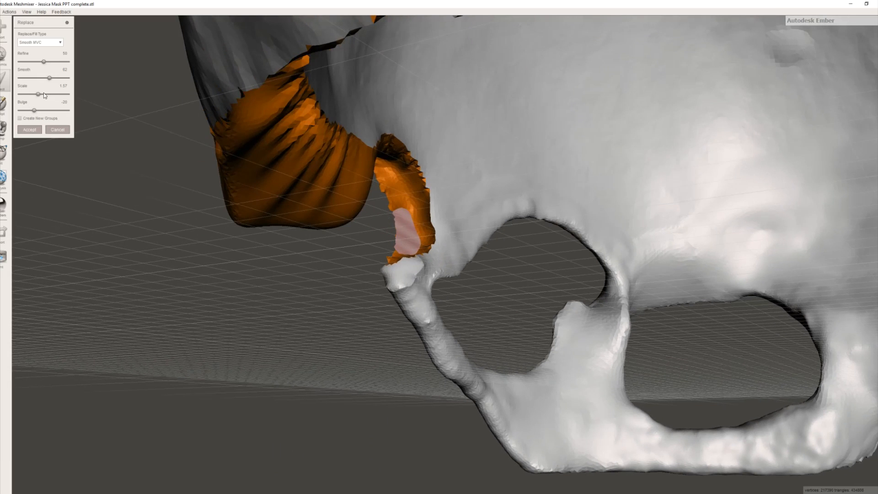
left_click_drag(44, 94, 50, 98)
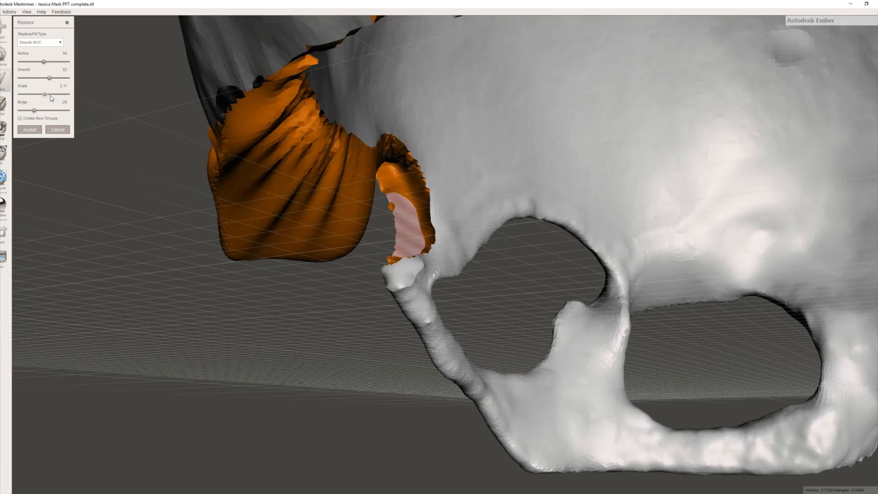
left_click(26, 94)
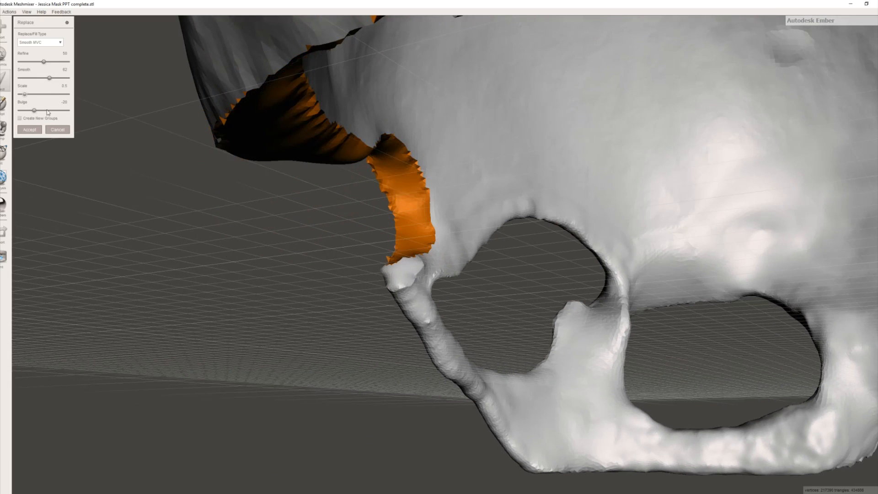
right_click_drag(230, 134, 226, 114)
left_click(30, 130)
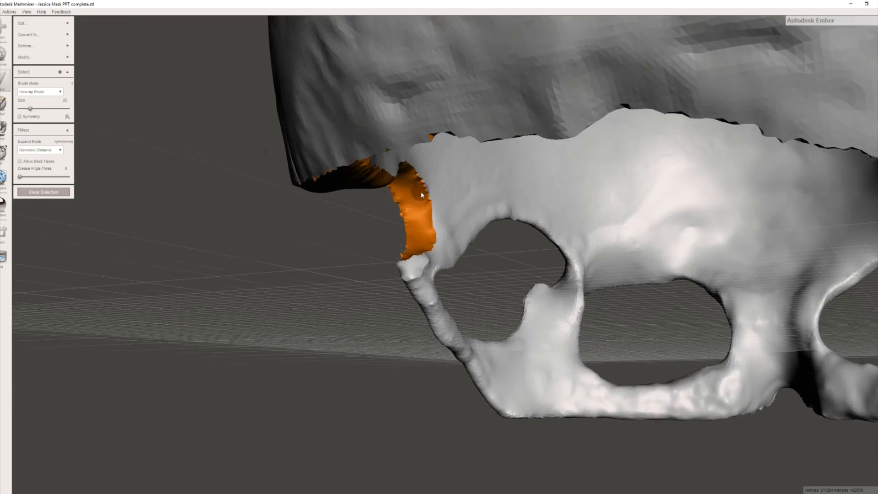
Step: Build up the thin filled strip at the front of the ear opening with the Draw sculpting brush at strength 50, size 22
right_click_drag(420, 190, 353, 223)
mouse_move(43, 24)
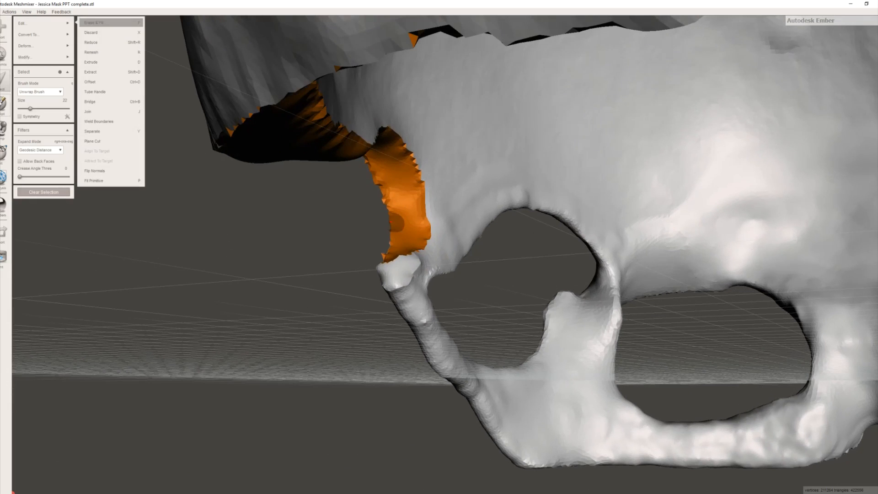
left_click(3, 105)
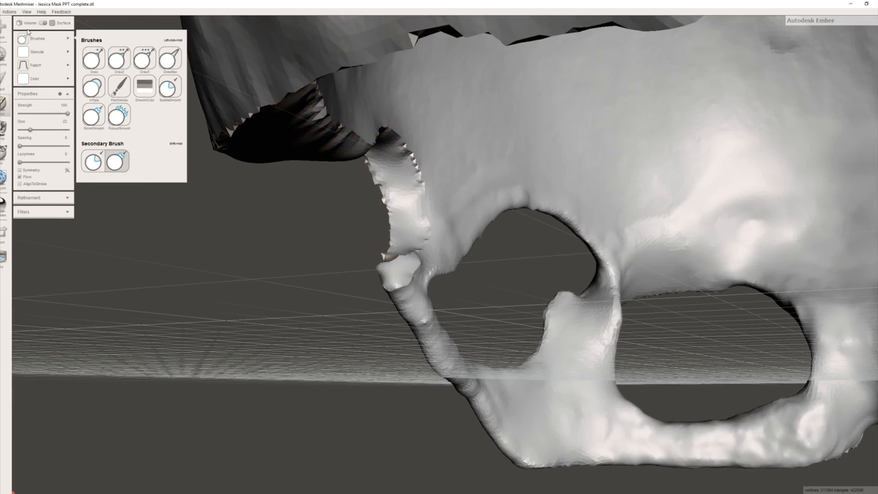
left_click(98, 68)
mouse_move(382, 175)
left_mouse_down()
mouse_move(390, 169)
mouse_move(405, 247)
mouse_move(412, 183)
mouse_move(410, 244)
mouse_move(393, 256)
mouse_move(403, 222)
left_mouse_up()
mouse_move(402, 222)
right_mouse_down()
mouse_move(406, 241)
mouse_move(366, 227)
mouse_move(444, 227)
mouse_move(487, 204)
right_mouse_up()
scroll(493, 201, "down", 8)
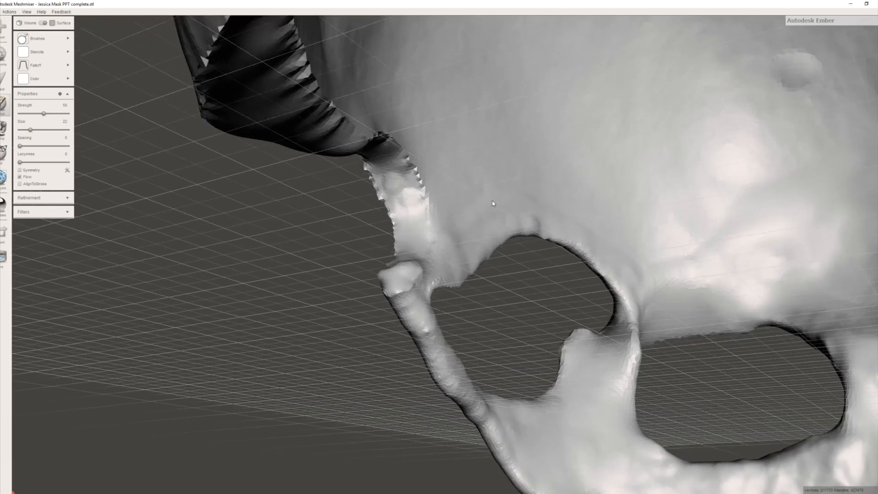
scroll(493, 201, "up", 5)
right_click_drag(397, 207, 385, 147)
Step: Thicken the ear opening's rim from the cheekbone arch's rear end up around its upper curve with the Draw brush
mouse_move(407, 138)
left_mouse_down()
mouse_move(458, 151)
mouse_move(503, 196)
mouse_move(480, 262)
mouse_move(500, 248)
mouse_move(475, 265)
left_mouse_up()
right_click_drag(475, 242, 478, 274)
mouse_move(477, 274)
left_mouse_down()
mouse_move(460, 258)
mouse_move(486, 296)
mouse_move(491, 255)
left_mouse_up()
right_click_drag(467, 252, 433, 164)
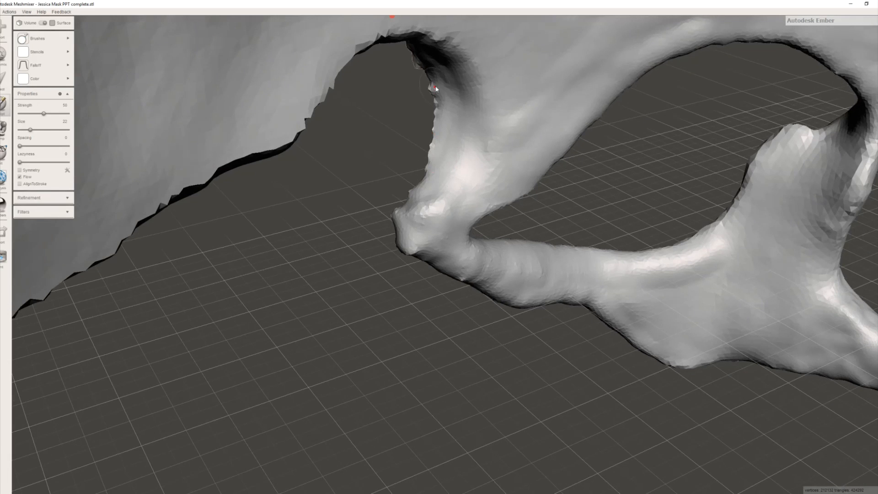
left_click_drag(436, 88, 453, 158)
mouse_move(409, 201)
left_mouse_down()
mouse_move(418, 243)
mouse_move(449, 174)
left_mouse_up()
mouse_move(437, 64)
right_mouse_down()
mouse_move(408, 67)
mouse_move(399, 46)
right_mouse_up()
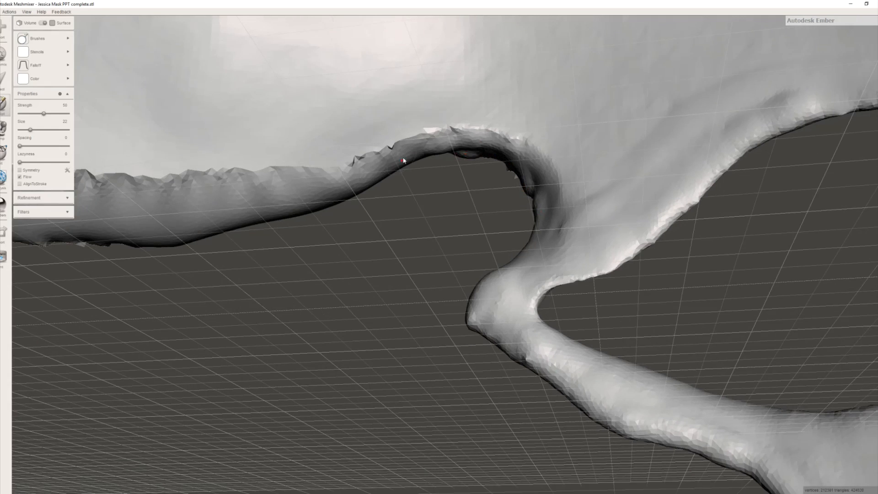
mouse_move(449, 156)
left_mouse_down()
mouse_move(540, 201)
mouse_move(499, 159)
left_mouse_up()
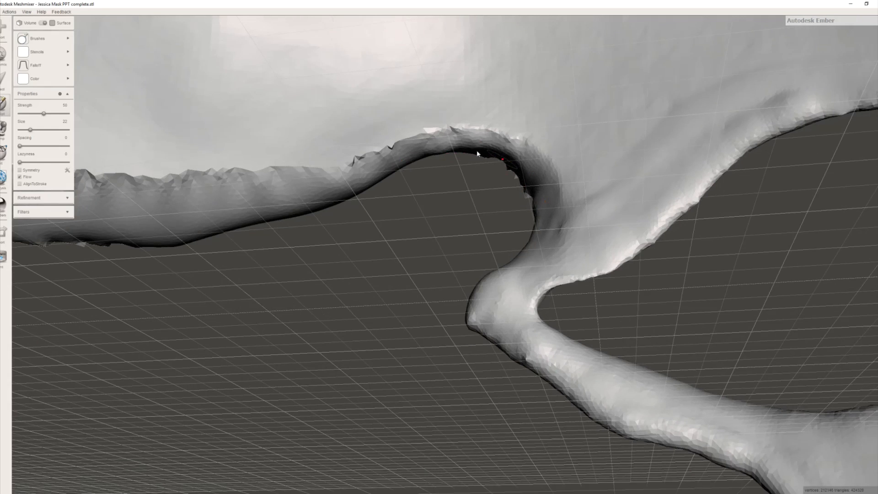
Step: Smooth the jagged seams along the ear opening's rim and the lower edge behind it with the ShrinkSmooth brush
left_click(26, 38)
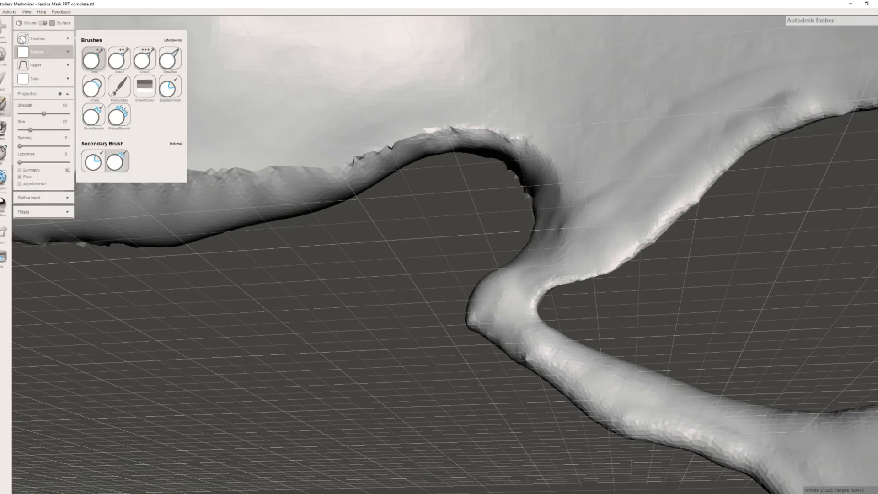
left_click(93, 116)
mouse_move(435, 137)
left_mouse_down()
mouse_move(398, 146)
mouse_move(504, 137)
mouse_move(555, 177)
mouse_move(527, 248)
left_mouse_up()
right_click_drag(531, 242, 581, 168)
mouse_move(359, 164)
left_mouse_down()
mouse_move(281, 189)
mouse_move(163, 164)
left_mouse_up()
right_click_drag(137, 220, 172, 158)
mouse_move(403, 134)
left_mouse_down()
mouse_move(341, 174)
mouse_move(254, 199)
mouse_move(471, 147)
mouse_move(393, 176)
mouse_move(533, 97)
left_mouse_up()
Step: Set the brush strength to 55 and smooth the remaining roughness on the ear opening's inner and outer rim
left_click(46, 113)
mouse_move(364, 217)
right_mouse_down()
mouse_move(470, 221)
mouse_move(432, 215)
right_mouse_up()
mouse_move(406, 199)
left_mouse_down()
mouse_move(432, 277)
mouse_move(456, 303)
left_mouse_up()
mouse_move(431, 137)
left_mouse_down()
mouse_move(506, 102)
mouse_move(730, 213)
mouse_move(545, 110)
mouse_move(439, 118)
left_mouse_up()
mouse_move(439, 119)
right_mouse_down()
mouse_move(490, 131)
mouse_move(446, 127)
mouse_move(386, 198)
right_mouse_up()
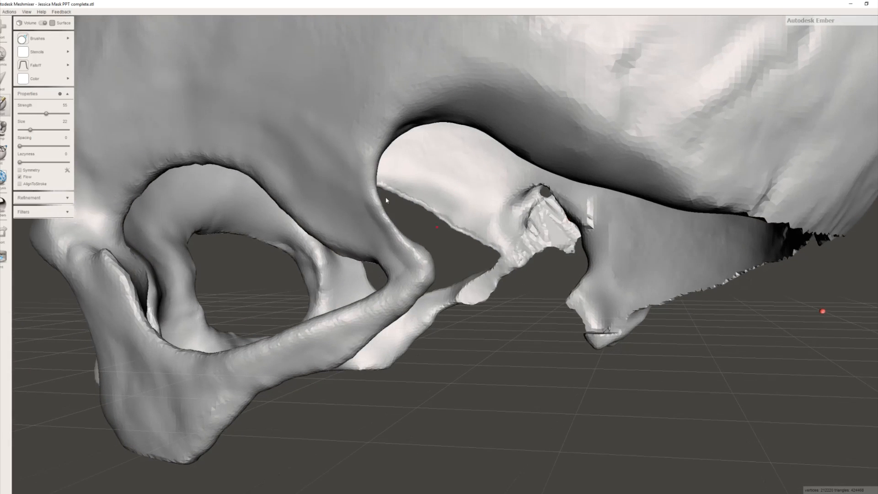
scroll(555, 191, "down", 3)
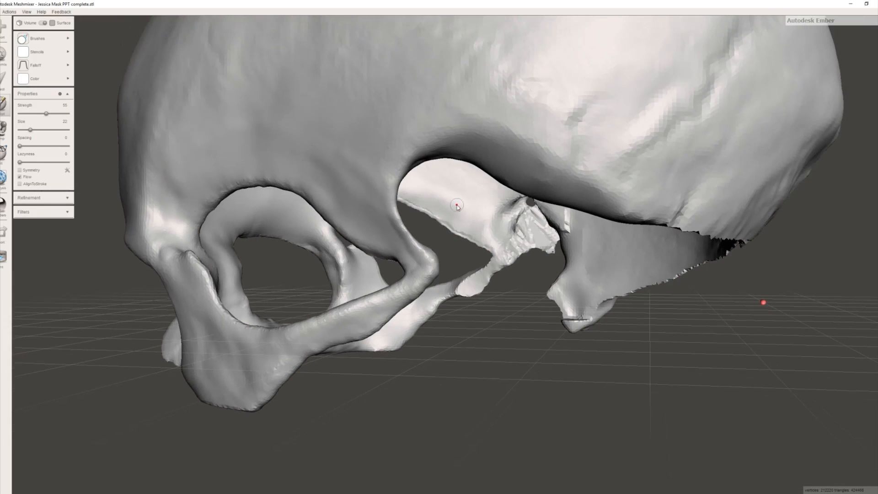
scroll(481, 192, "up", 5)
right_click_drag(479, 193, 337, 181)
mouse_move(284, 180)
left_mouse_down()
mouse_move(200, 114)
mouse_move(353, 160)
left_mouse_up()
right_click_drag(339, 168, 494, 116)
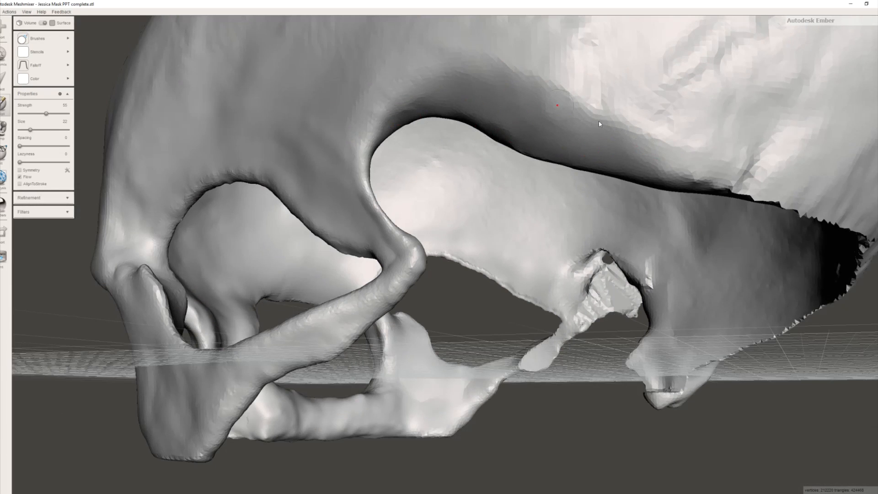
Step: Smooth the jagged lower edge from behind the ear opening toward the back of the skull with the ShrinkSmooth brush
right_click_drag(690, 133, 637, 169)
scroll(648, 130, "down", 5)
scroll(653, 120, "down", 5)
right_click_drag(653, 122, 626, 134)
right_click_drag(596, 227, 454, 238)
left_click_drag(484, 236, 589, 239)
right_click_drag(615, 238, 567, 147)
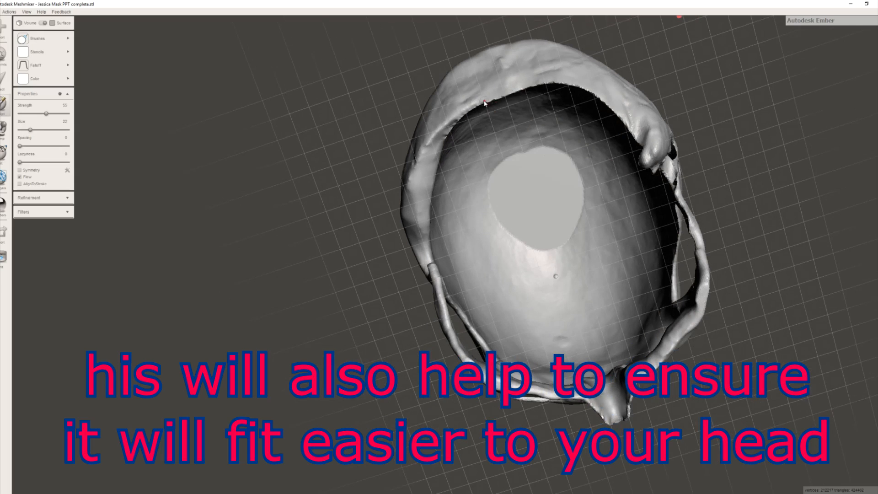
right_click_drag(540, 94, 500, 180)
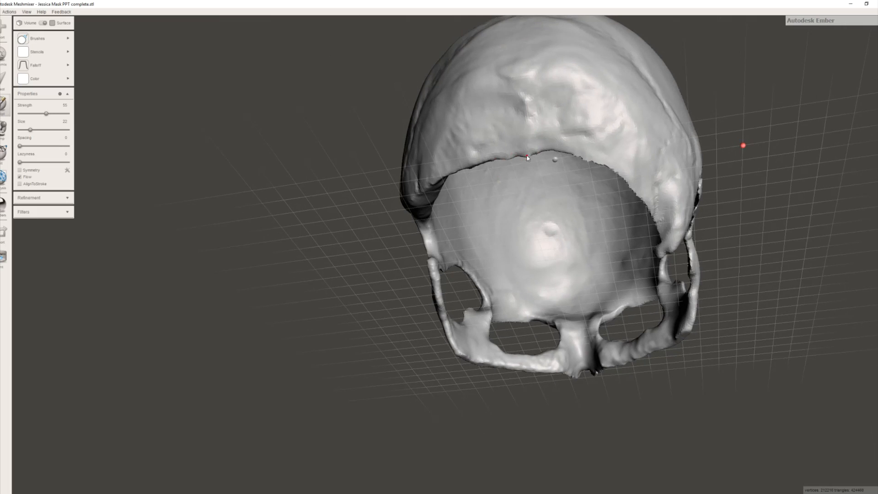
right_click_drag(462, 124, 477, 161)
right_click_drag(688, 264, 385, 213)
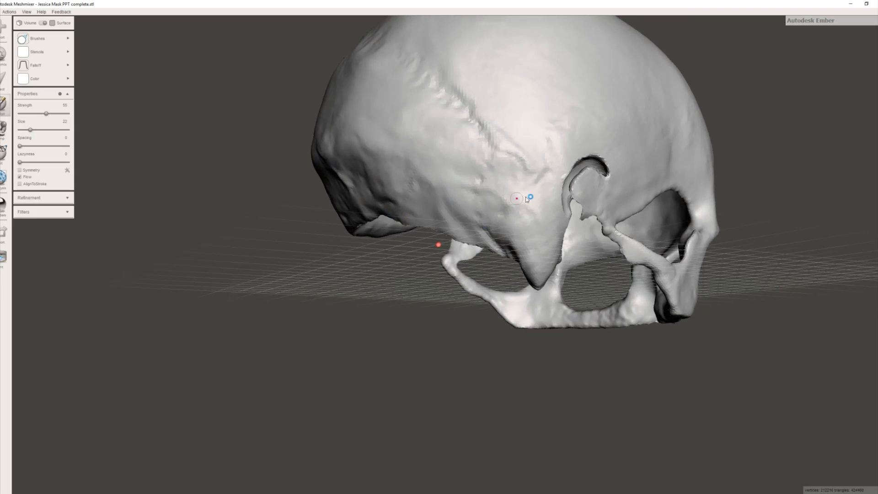
right_click_drag(474, 223, 666, 235)
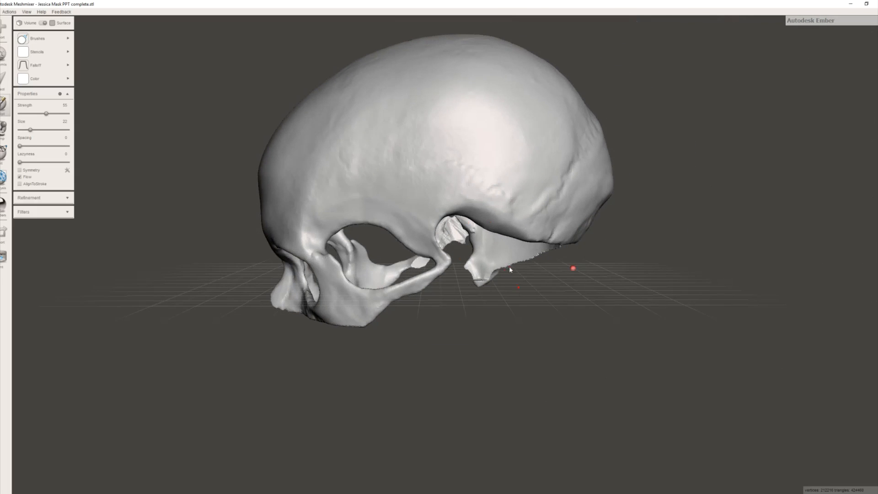
Step: Smooth the filled lower edges and ear rims on both sides of the skull with the brush at strength 86 and size 35
right_click_drag(469, 227, 297, 188)
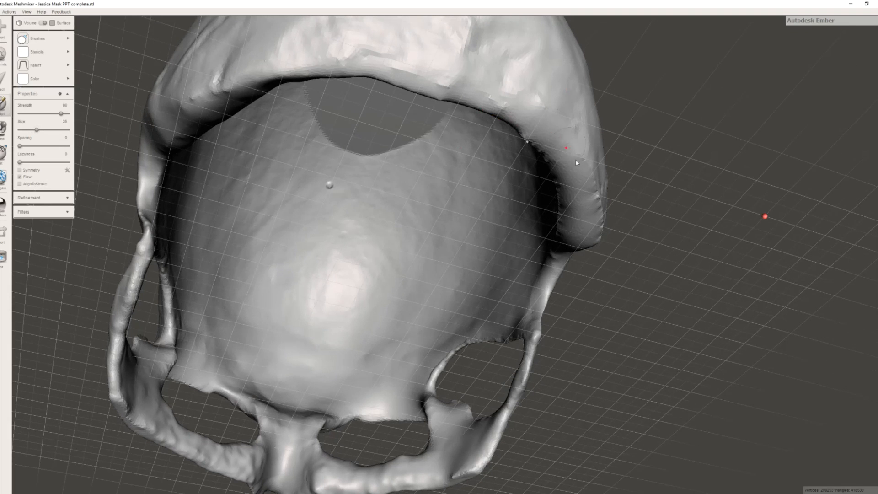
right_click_drag(584, 157, 419, 145)
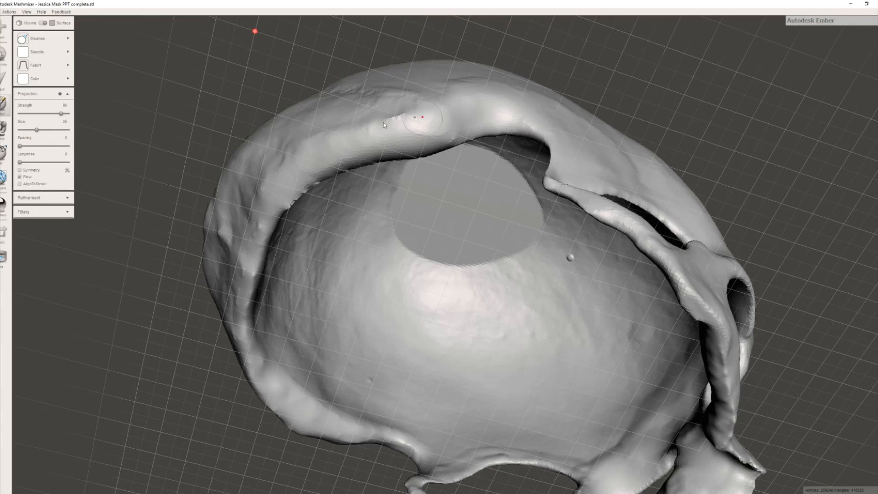
right_click_drag(335, 140, 458, 141)
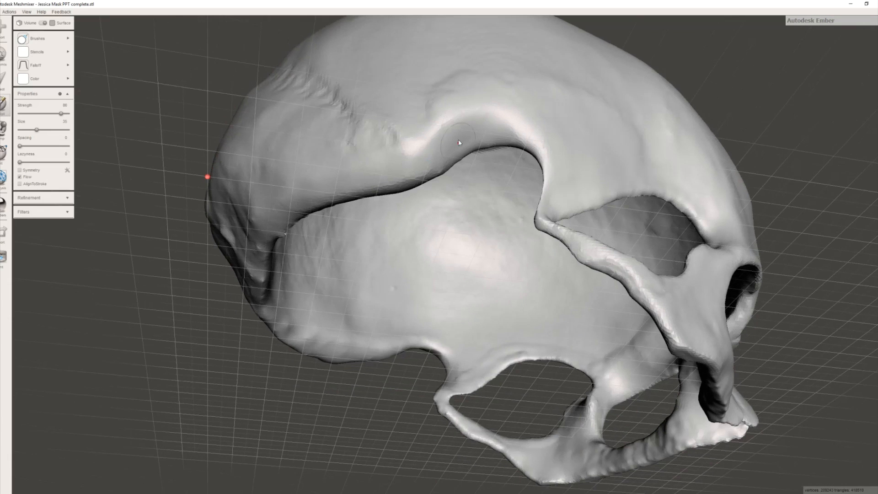
mouse_move(347, 191)
right_mouse_down()
mouse_move(440, 184)
mouse_move(355, 197)
mouse_move(357, 206)
right_mouse_up()
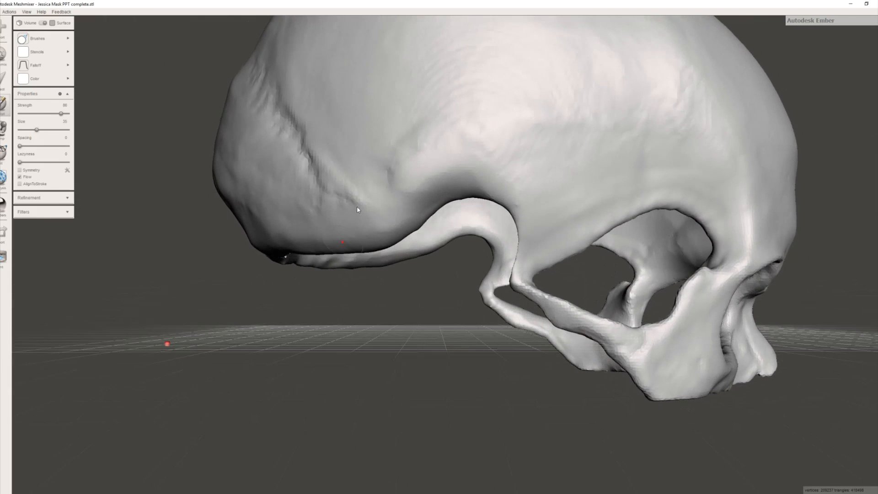
right_click_drag(450, 188, 468, 82)
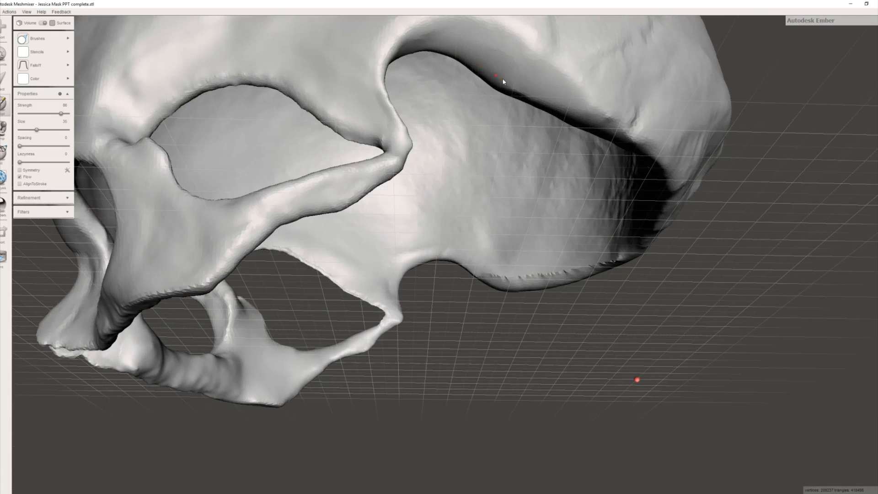
right_click_drag(539, 90, 360, 166)
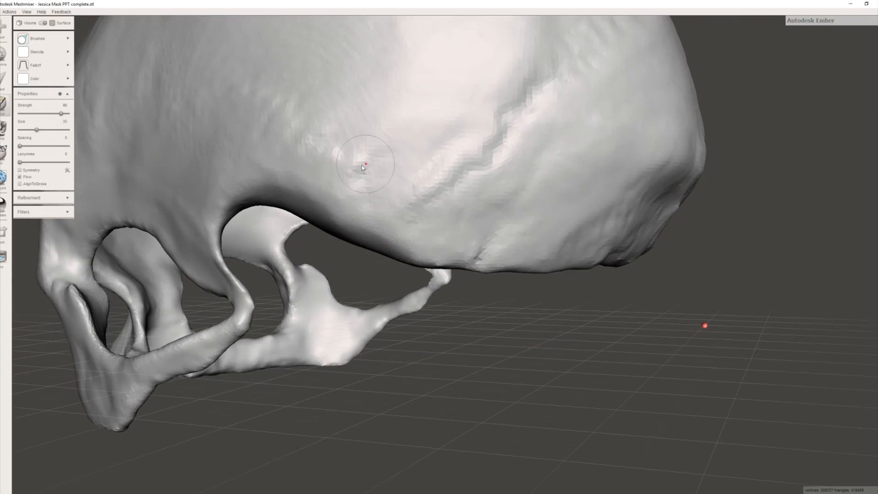
Step: Smooth the remaining uneven lower edge across the back of the skull with the same brush
right_click_drag(556, 267, 321, 229)
right_click_drag(504, 238, 530, 137)
right_click_drag(535, 88, 549, 263)
mouse_move(411, 298)
left_mouse_down()
mouse_move(551, 313)
mouse_move(631, 280)
mouse_move(700, 203)
mouse_move(641, 269)
left_mouse_up()
right_click_drag(517, 281, 288, 271)
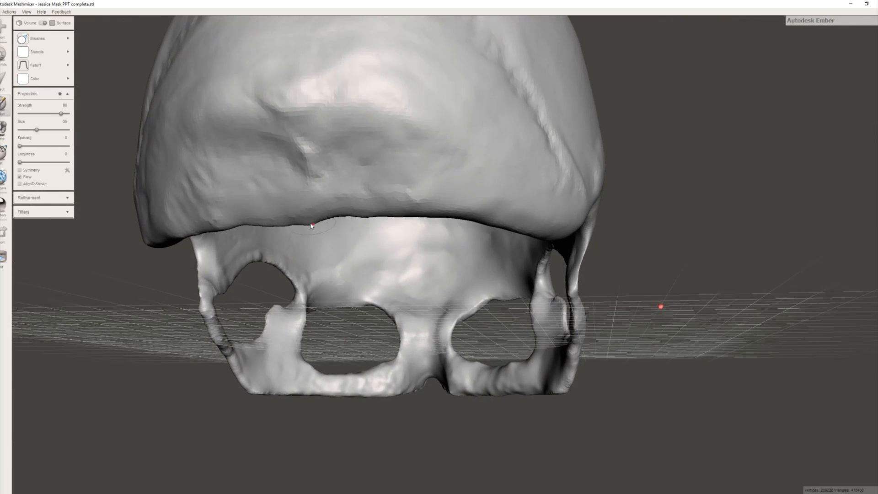
Step: Smooth the rough inner surface along the lower back wall of the skull with the brush at strength 93 and size 35
right_click_drag(281, 235, 303, 227)
right_click_drag(226, 183, 455, 132)
right_click_drag(488, 235, 470, 238)
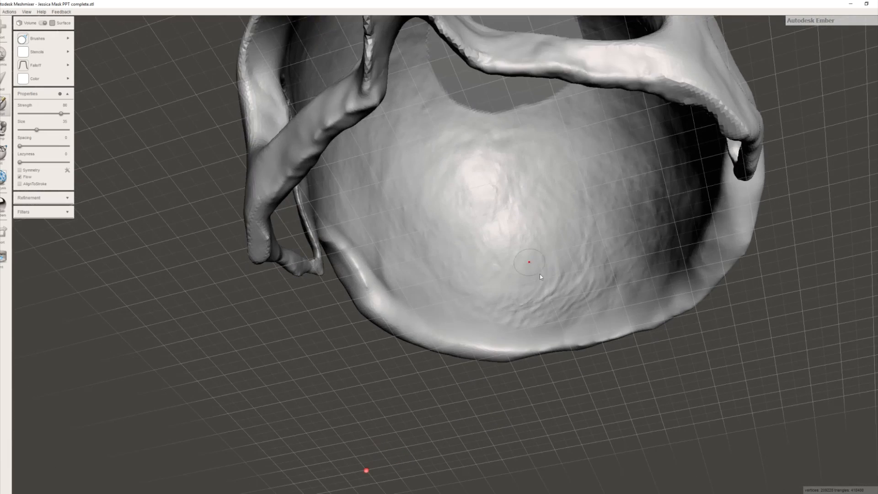
mouse_move(615, 296)
right_mouse_down()
mouse_move(637, 308)
mouse_move(608, 310)
right_mouse_up()
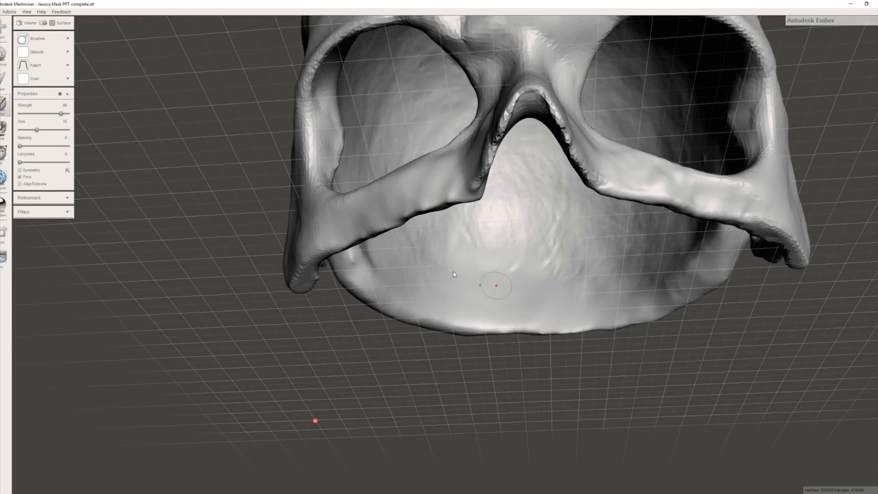
scroll(533, 267, "up", 6)
right_click_drag(647, 249, 269, 335)
left_click_drag(159, 310, 166, 281)
left_click_drag(210, 308, 202, 276)
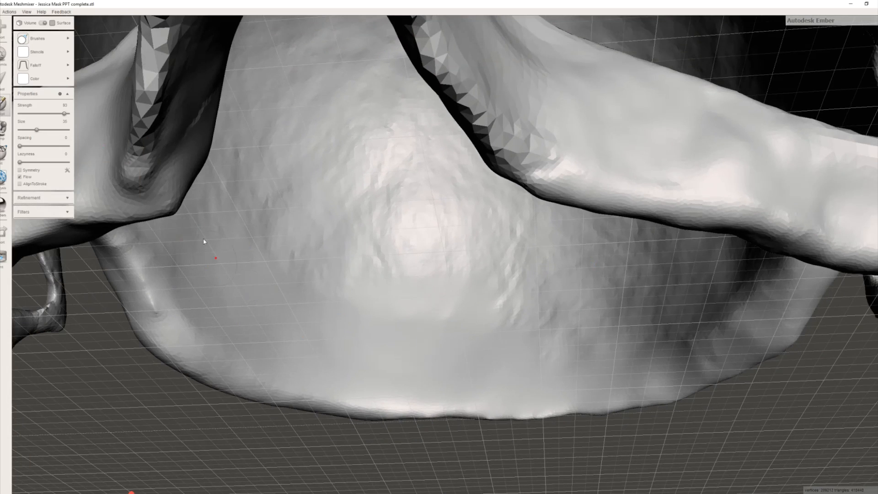
left_click_drag(441, 295, 635, 282)
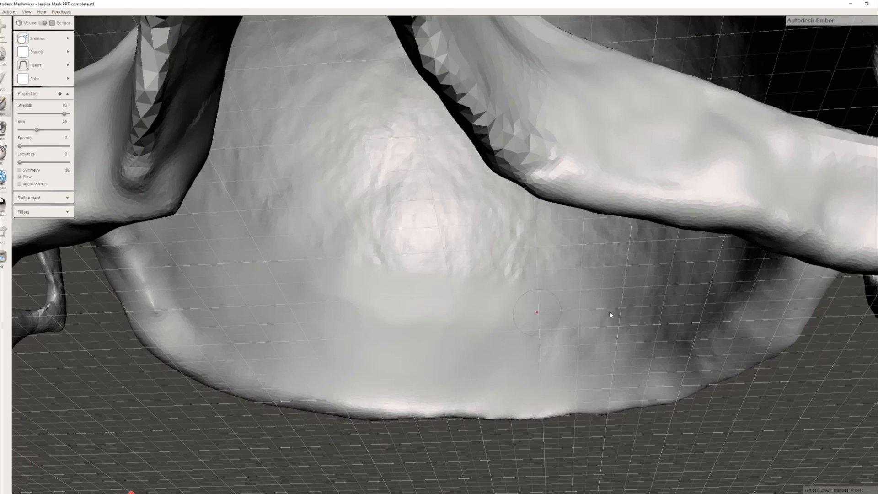
Step: Set the brush size to 66 and smooth the bumpy inner back wall of the skull above the lower edge
left_click_drag(49, 130, 51, 130)
mouse_move(399, 221)
left_mouse_down()
mouse_move(428, 300)
mouse_move(582, 258)
left_mouse_up()
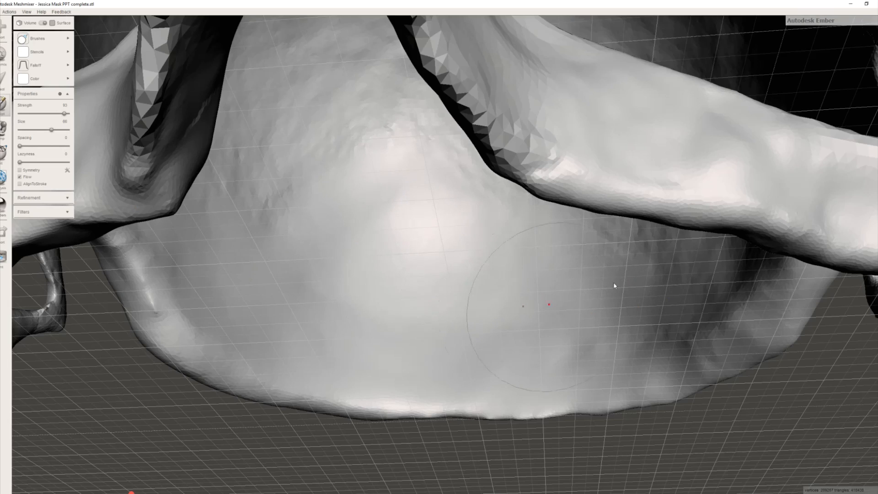
mouse_move(589, 299)
right_mouse_down()
mouse_move(657, 271)
mouse_move(650, 284)
right_mouse_up()
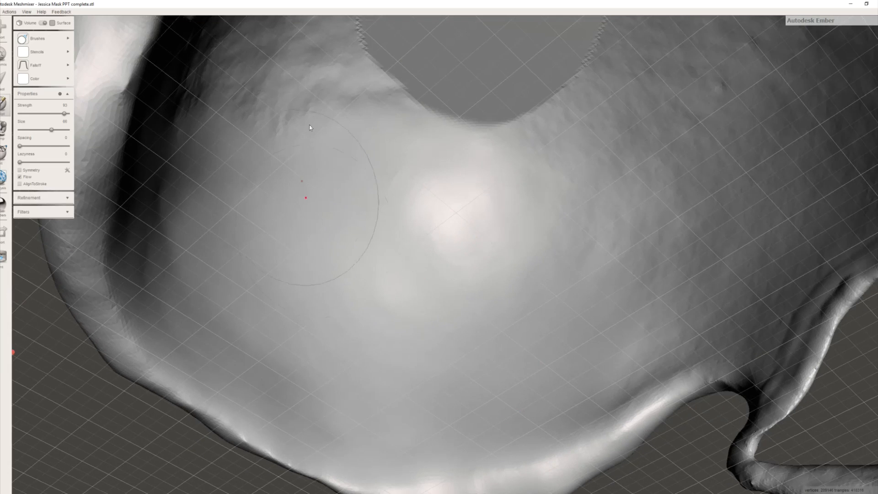
Step: Blend the jagged outline of the flat area inside the top of the skull into the surrounding inner surface
mouse_move(456, 224)
left_mouse_down()
mouse_move(580, 210)
mouse_move(473, 99)
mouse_move(469, 81)
left_mouse_up()
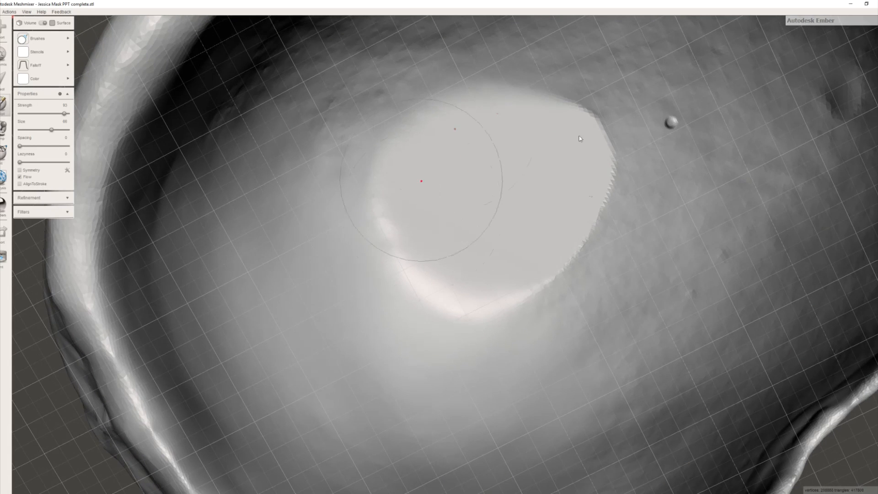
left_click_drag(580, 138, 587, 185)
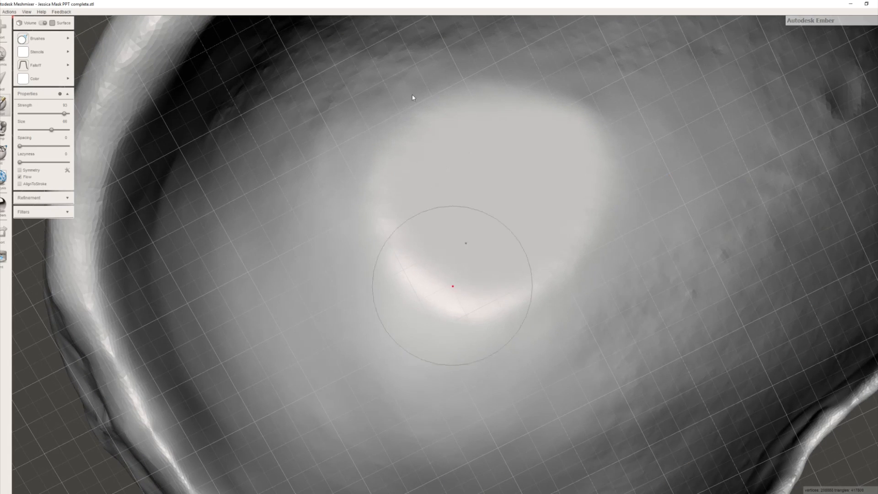
mouse_move(437, 177)
right_mouse_down()
mouse_move(385, 208)
mouse_move(397, 180)
right_mouse_up()
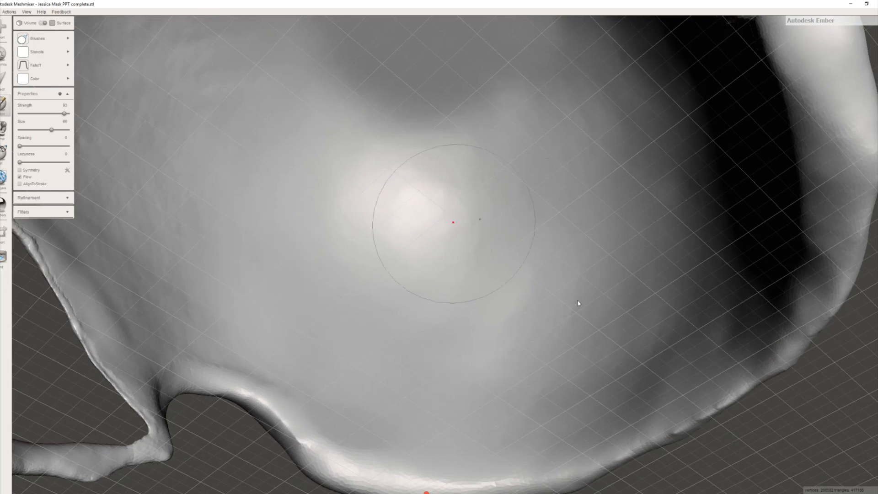
right_click_drag(498, 244, 545, 237)
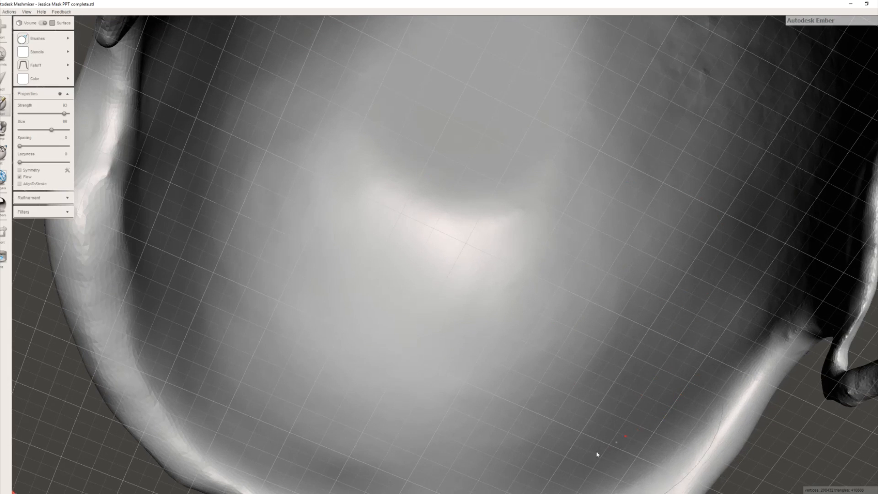
Step: Smooth the inner side of the rim along both sides and the back of the skull with the large brush
mouse_move(555, 411)
right_mouse_down()
mouse_move(539, 405)
mouse_move(577, 311)
right_mouse_up()
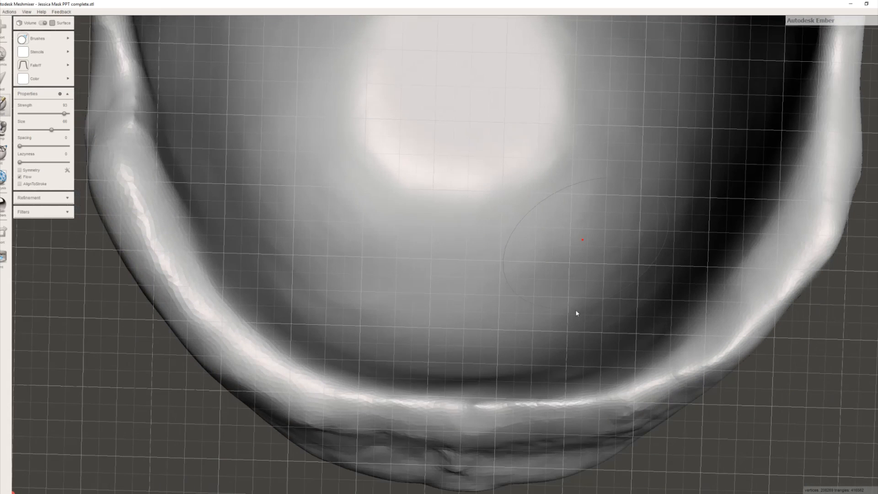
left_click_drag(751, 224, 713, 271)
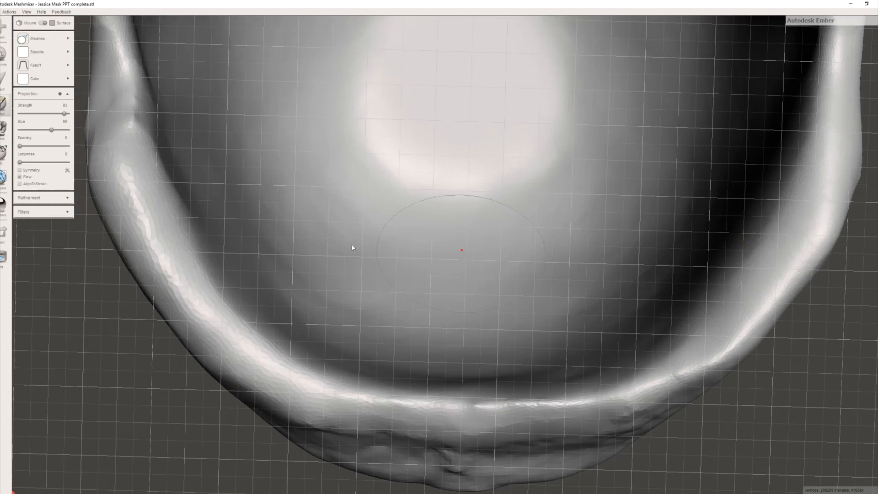
mouse_move(217, 225)
left_mouse_down()
mouse_move(196, 216)
mouse_move(261, 308)
left_mouse_up()
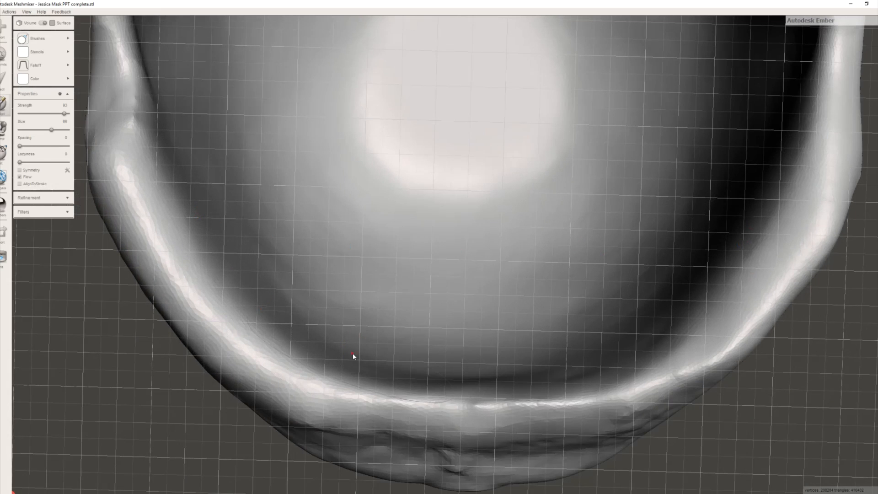
mouse_move(499, 385)
left_mouse_down()
mouse_move(551, 383)
mouse_move(630, 334)
left_mouse_up()
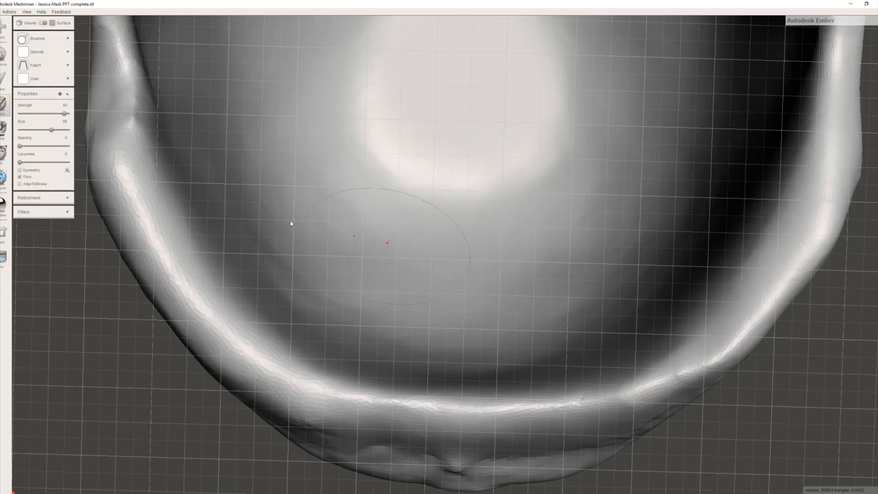
Step: Try to smooth the outer lower back of the skull with the large brush and undo the change
right_click_drag(513, 236, 289, 251)
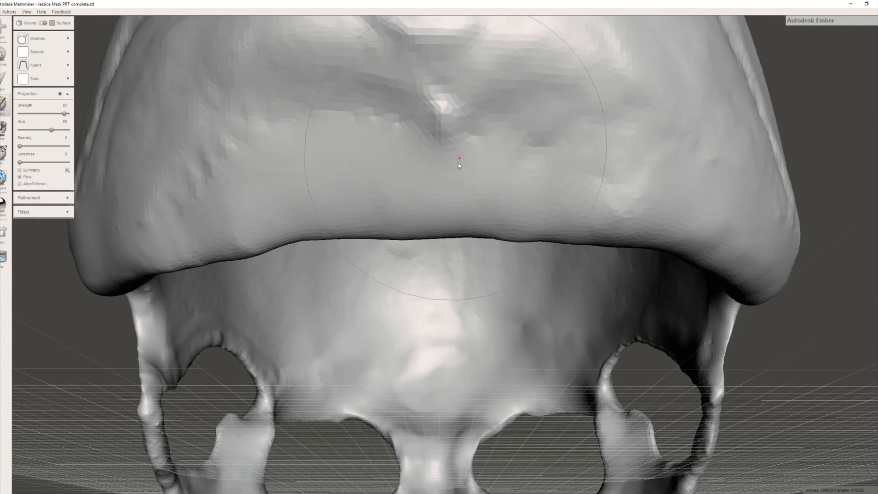
left_click_drag(459, 163, 469, 192)
mouse_move(447, 190)
right_mouse_down()
mouse_move(602, 153)
mouse_move(632, 191)
mouse_move(526, 212)
mouse_move(572, 181)
mouse_move(526, 276)
right_mouse_up()
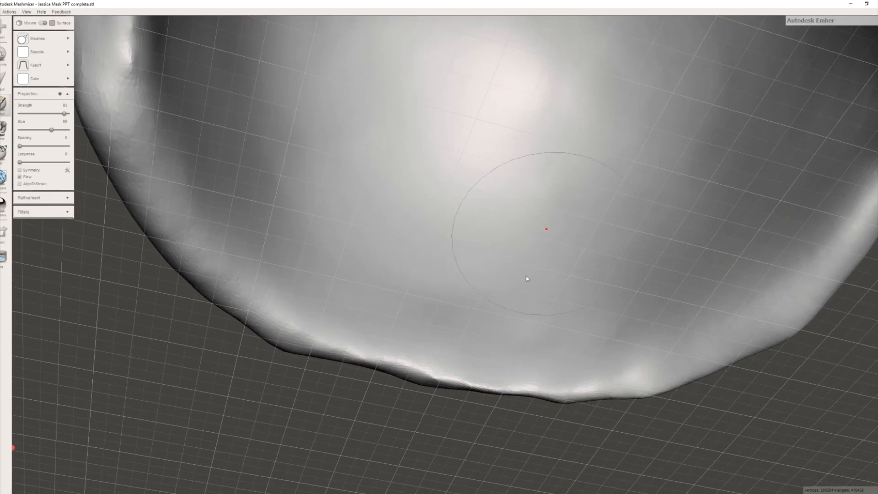
right_click_drag(335, 216, 568, 255)
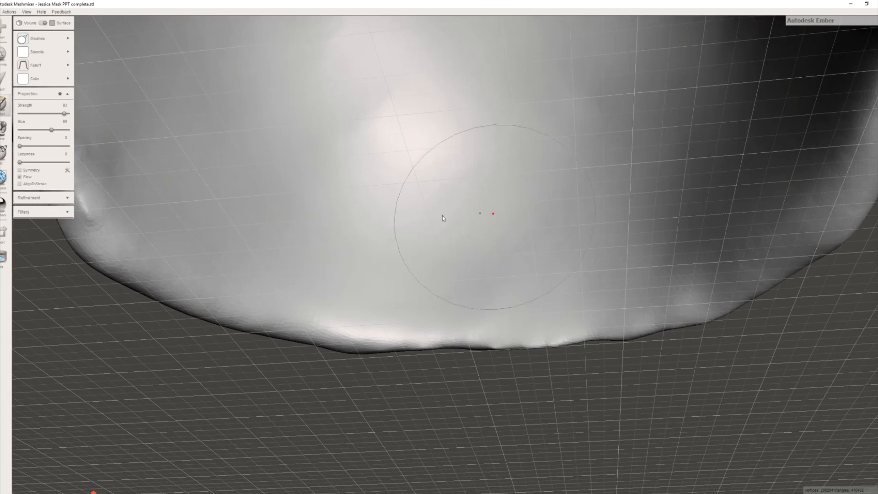
mouse_move(480, 325)
left_mouse_down()
mouse_move(489, 336)
mouse_move(603, 306)
left_mouse_up()
right_click_drag(668, 279, 444, 290)
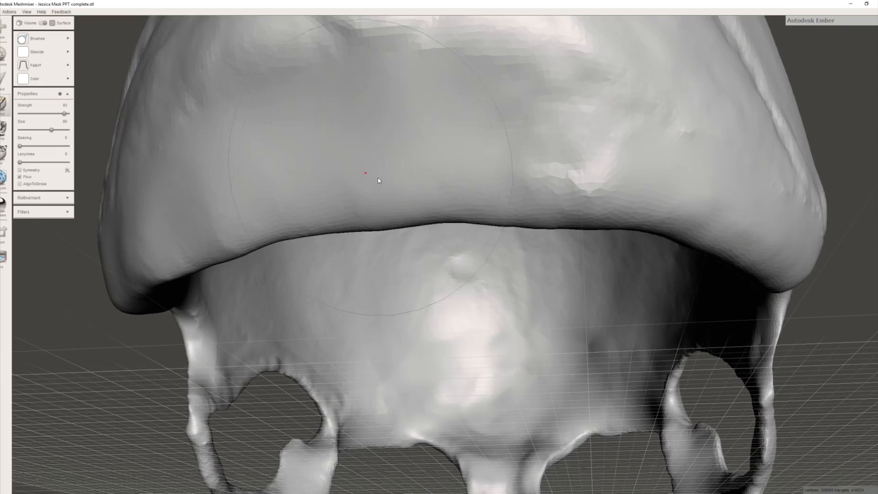
key("ctrl+z")
mouse_move(357, 176)
right_mouse_down()
mouse_move(494, 164)
mouse_move(554, 199)
mouse_move(553, 183)
mouse_move(582, 181)
mouse_move(557, 190)
mouse_move(602, 163)
mouse_move(512, 238)
right_mouse_up()
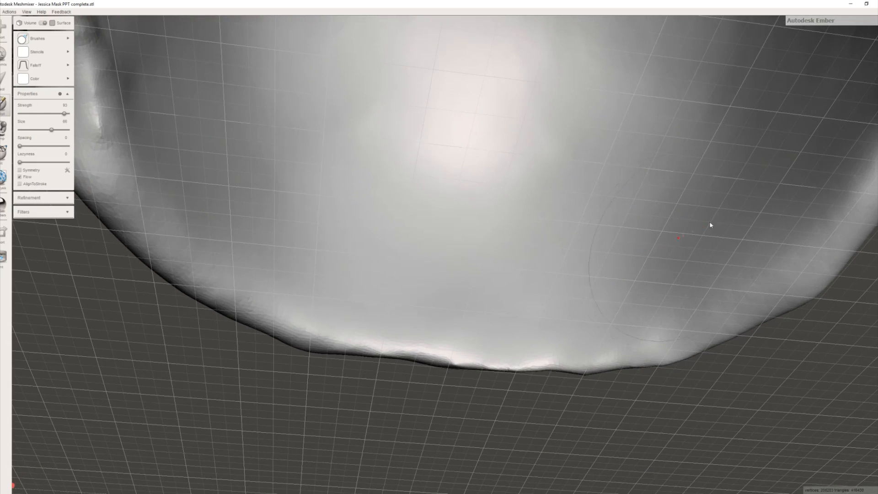
Step: Examine the inner surface, lower back edge and ear openings of the skull from several angles for remaining unevenness
right_click_drag(614, 164, 512, 117)
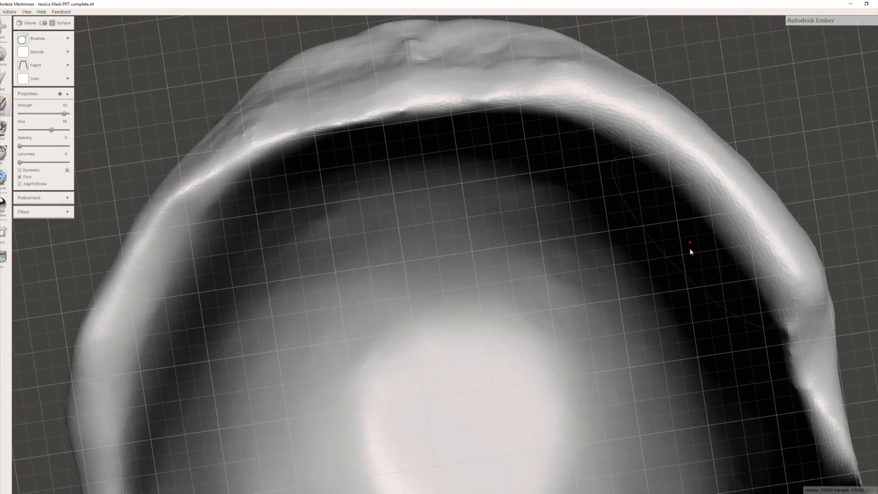
right_click_drag(691, 251, 574, 344)
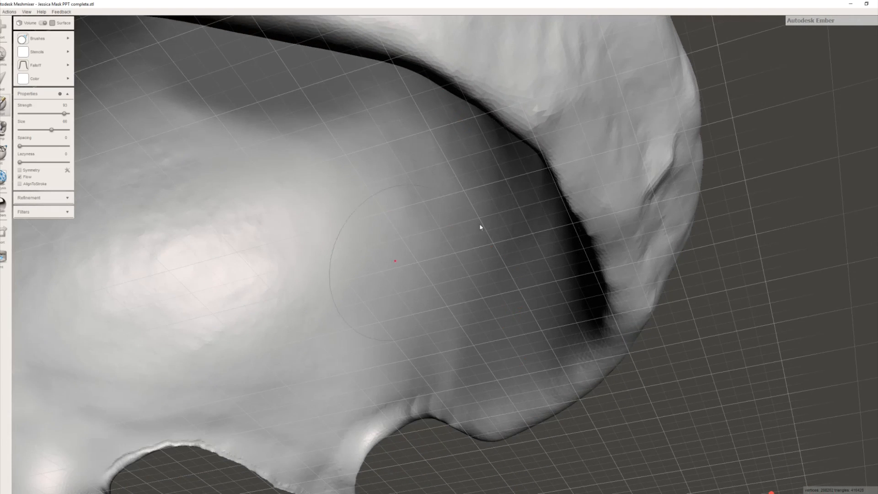
right_click_drag(428, 224, 302, 259)
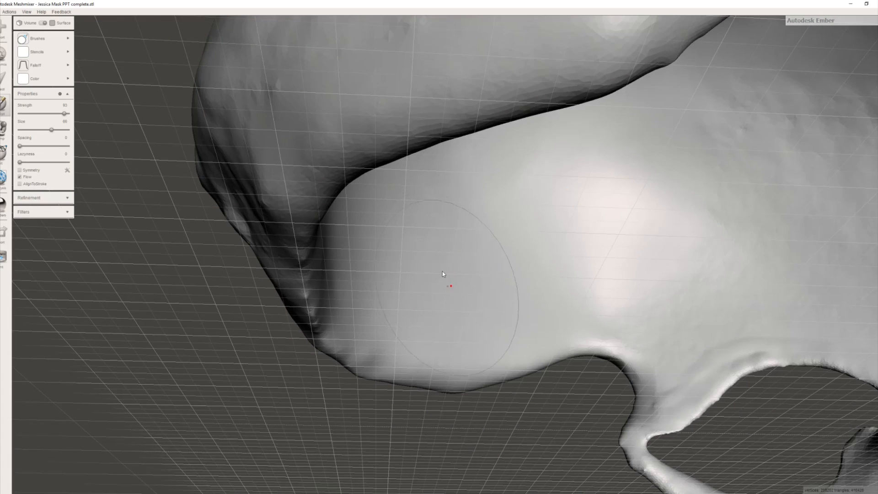
right_click_drag(443, 223, 387, 222)
right_click_drag(410, 168, 517, 170)
right_click_drag(430, 177, 379, 183)
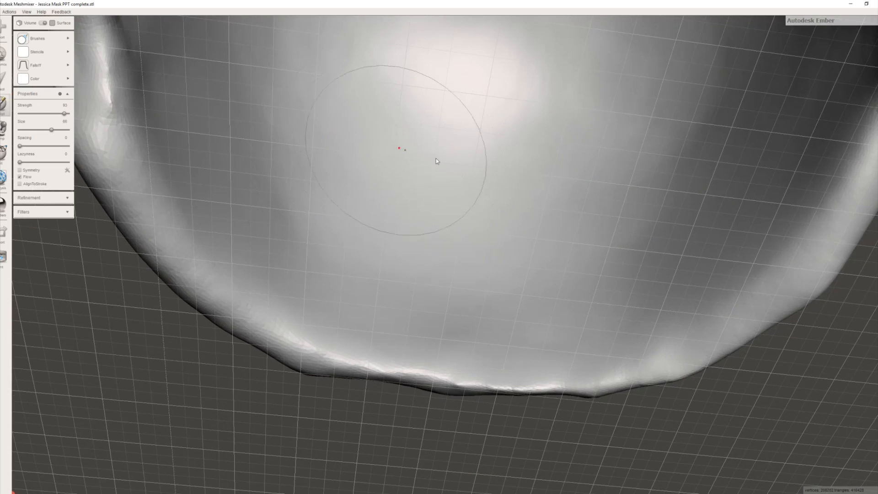
right_click_drag(662, 176, 644, 207)
scroll(529, 160, "up", 3)
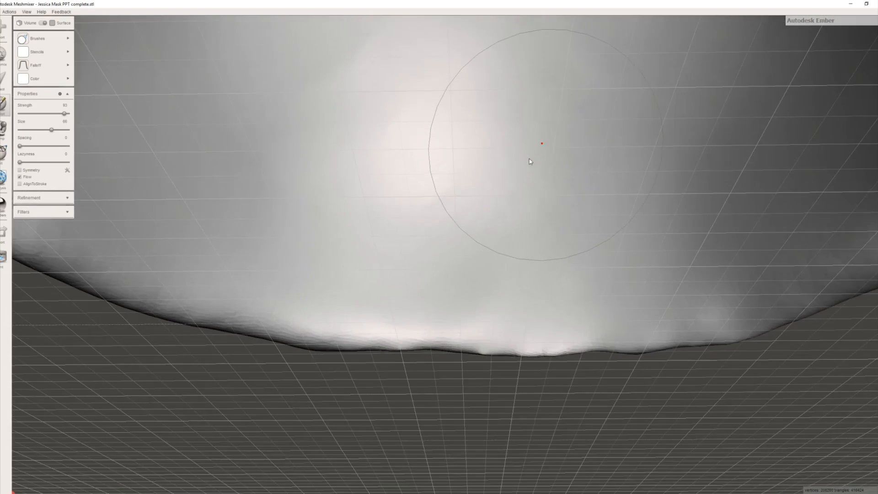
scroll(530, 159, "up", 2)
right_click_drag(543, 132, 559, 89)
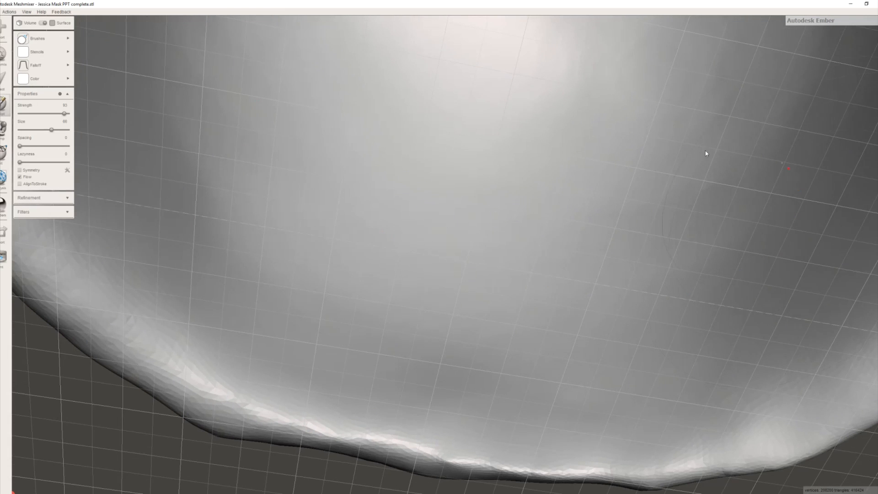
mouse_move(612, 194)
right_mouse_down()
mouse_move(664, 206)
mouse_move(678, 246)
mouse_move(665, 181)
mouse_move(422, 168)
mouse_move(470, 205)
mouse_move(488, 239)
right_mouse_up()
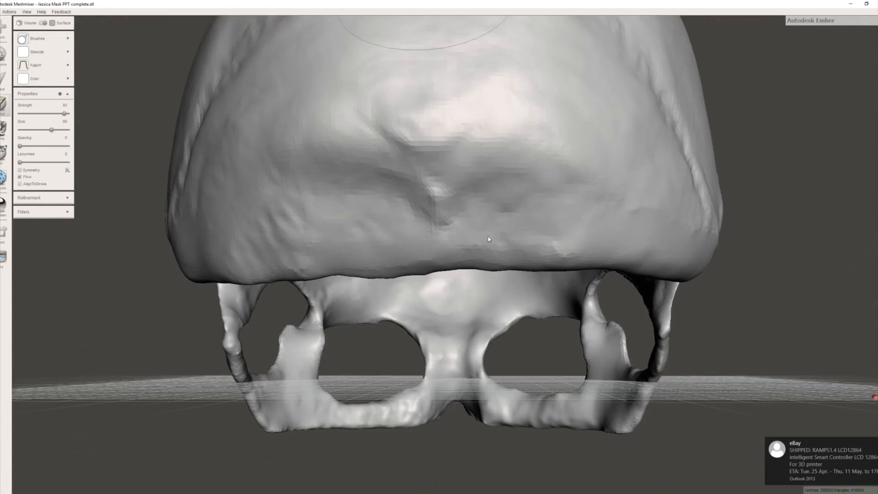
mouse_move(510, 136)
right_mouse_down()
mouse_move(368, 120)
mouse_move(276, 92)
mouse_move(350, 161)
right_mouse_up()
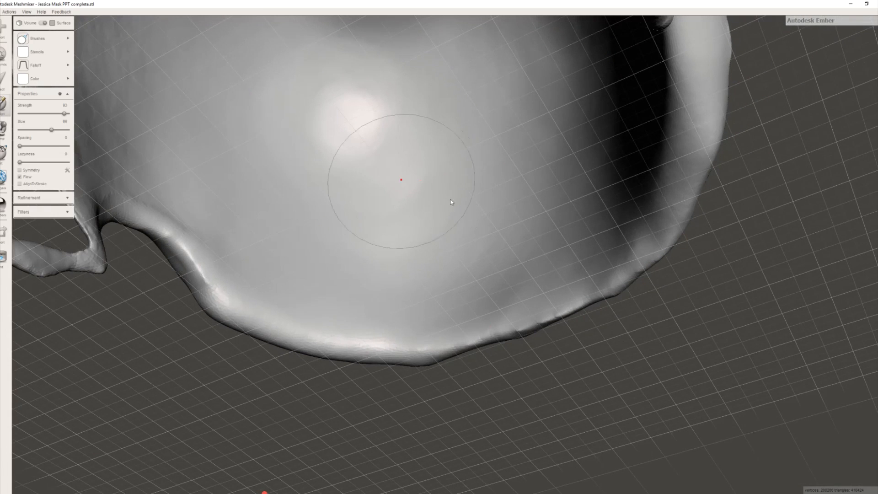
right_click_drag(605, 141, 639, 144)
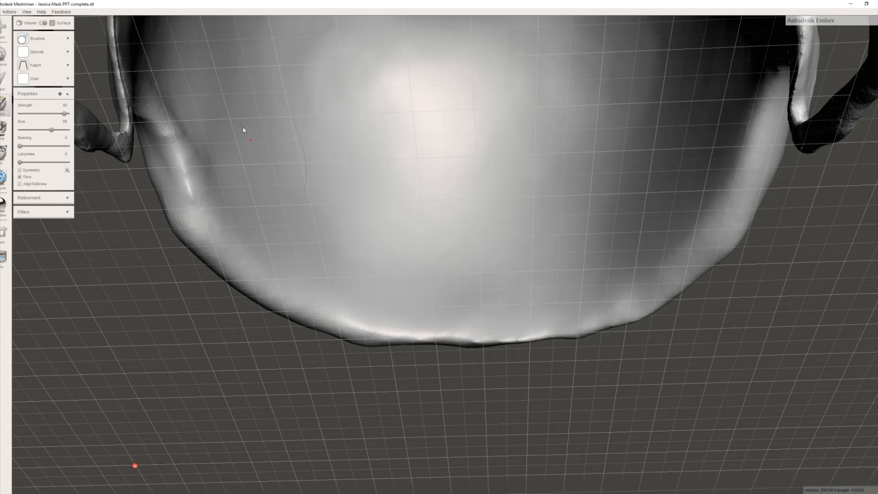
right_click_drag(361, 160, 400, 188)
scroll(401, 168, "down", 8)
scroll(483, 184, "down", 2)
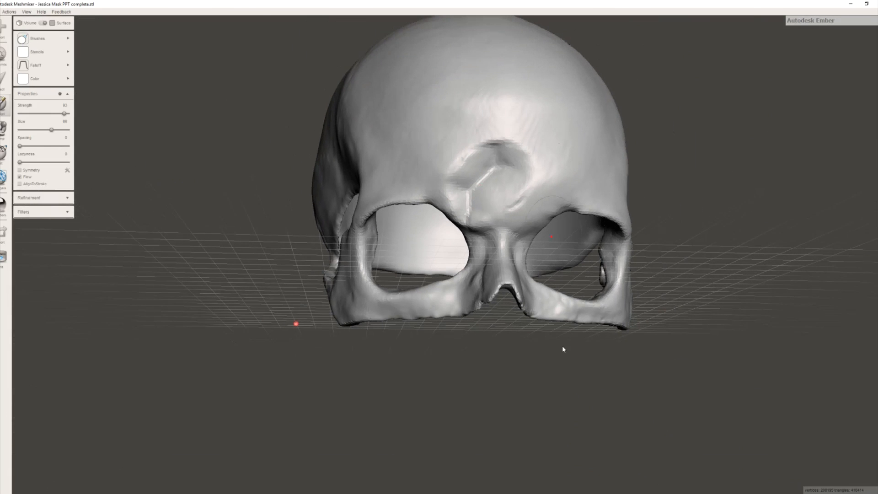
Step: Set the brush size to 31 and check the ear openings and lower edges on both sides of the skull
left_click(51, 39)
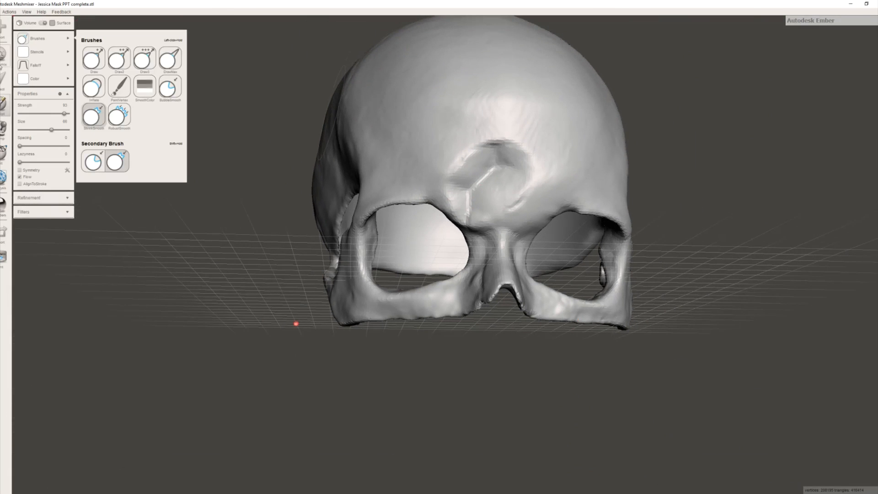
left_click(159, 298)
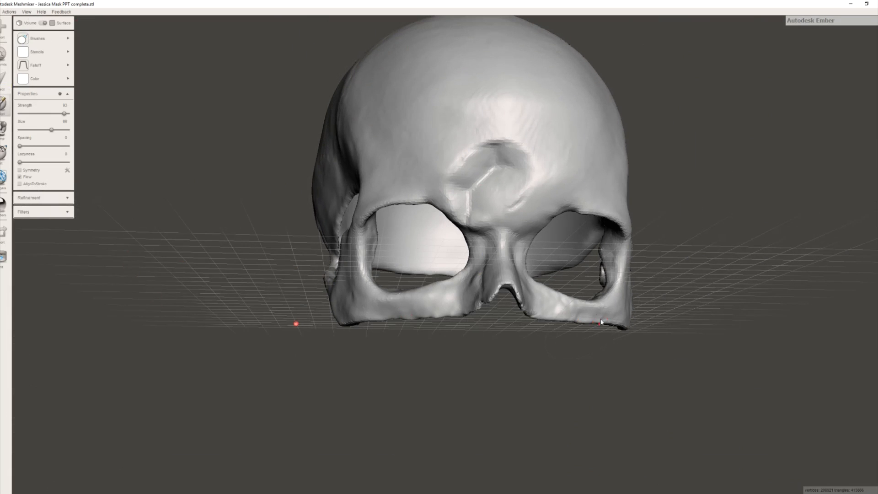
right_click_drag(594, 306, 477, 300)
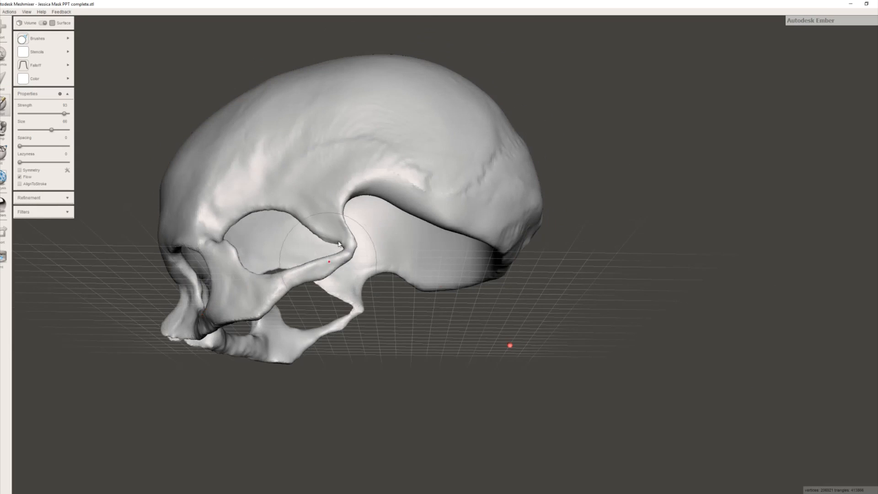
right_click_drag(354, 255, 394, 323)
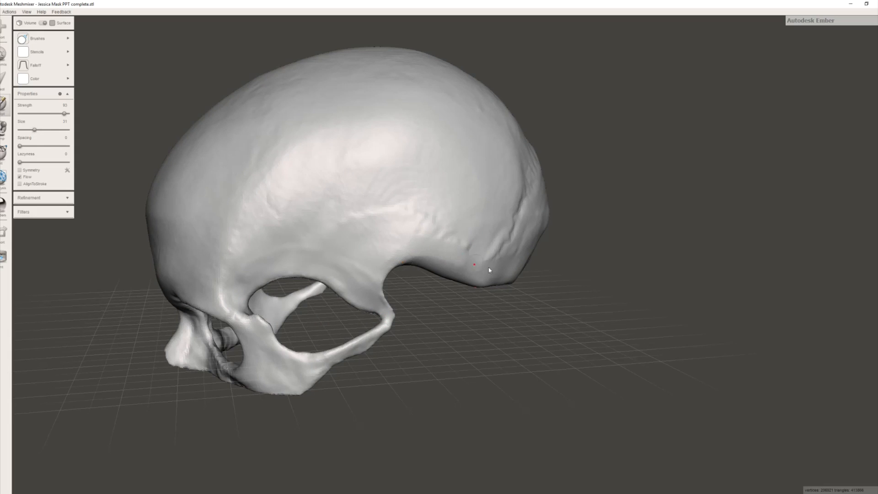
right_click_drag(474, 268, 401, 259)
right_click_drag(506, 251, 444, 212)
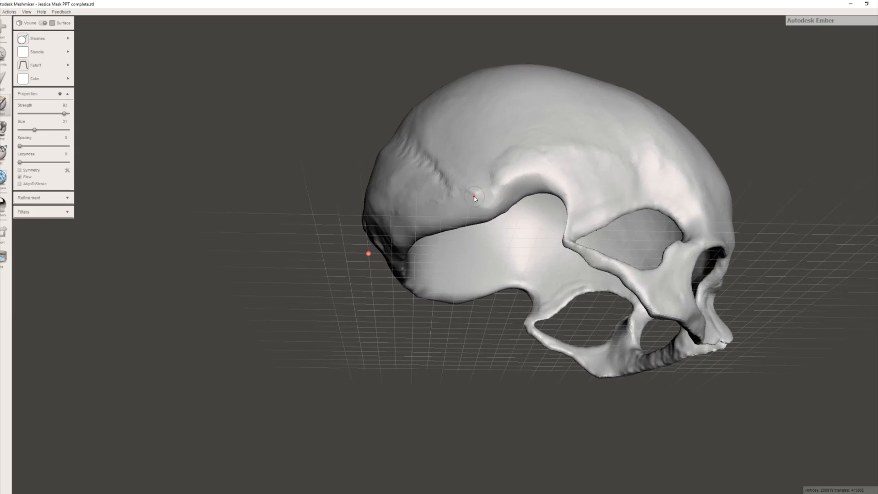
Step: Undo the last brush stroke, and smooth the uneven inner forehead above the nose bridge with a size 31 brush at strength 50
key("ctrl+z")
right_click_drag(536, 223, 441, 304)
scroll(390, 369, "up", 6)
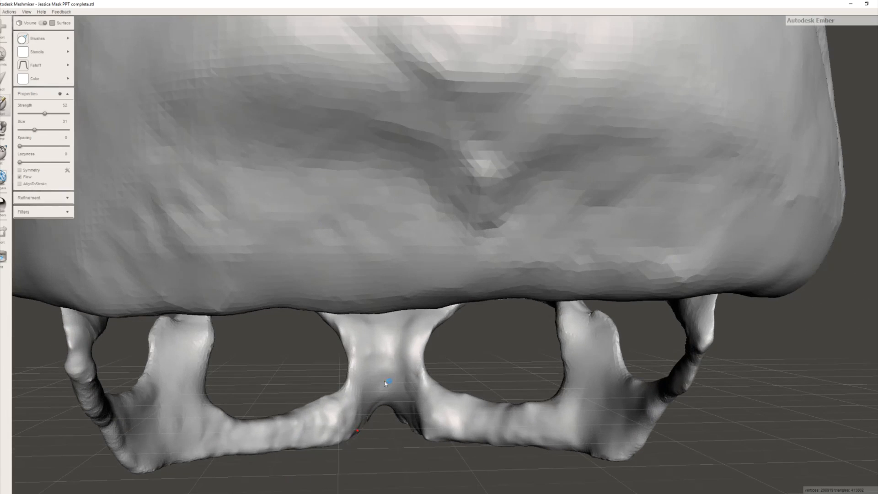
middle_click_drag(388, 374, 419, 320)
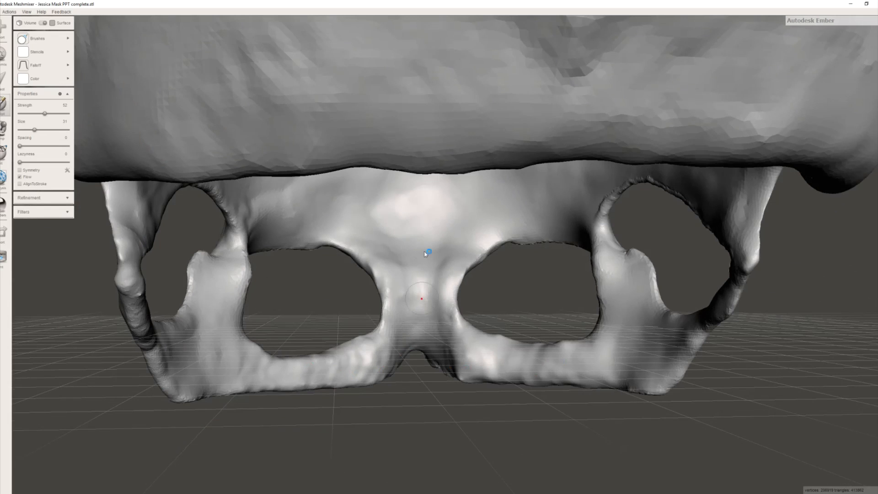
scroll(421, 310, "up", 5)
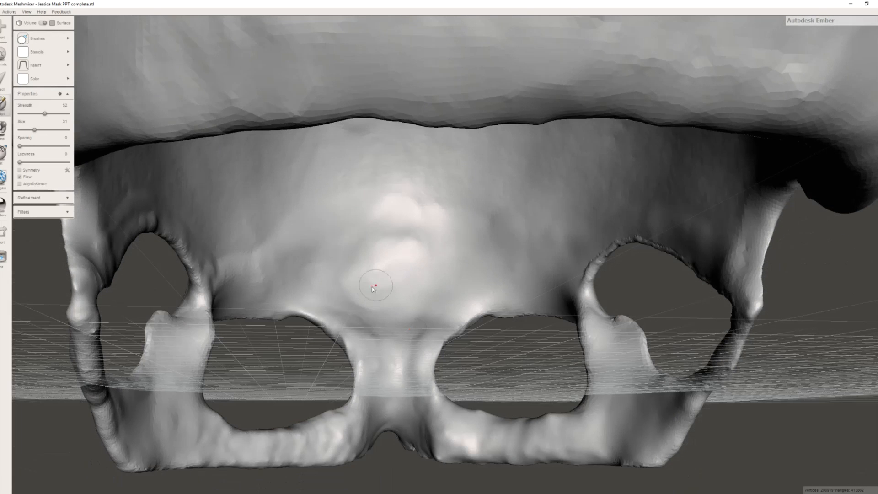
left_click(97, 69)
left_click_drag(395, 226, 347, 223)
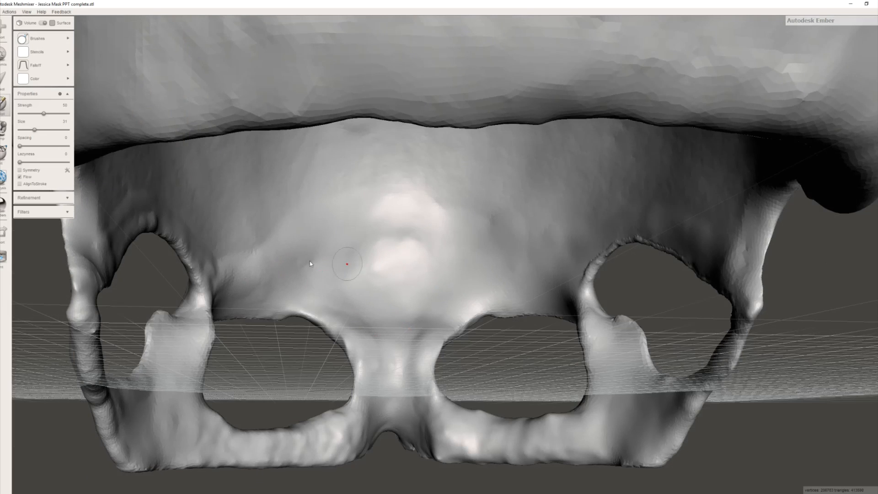
Step: Examine the inner forehead, the nose bridge and the front of the skull up close for remaining unevenness
mouse_move(425, 250)
right_mouse_down()
mouse_move(416, 207)
mouse_move(439, 278)
right_mouse_up()
scroll(476, 302, "up", 4)
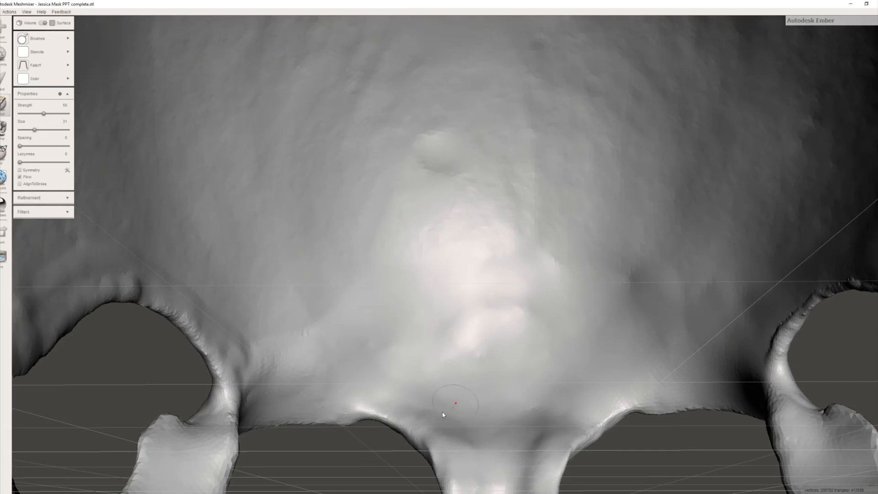
right_click_drag(475, 370, 595, 302)
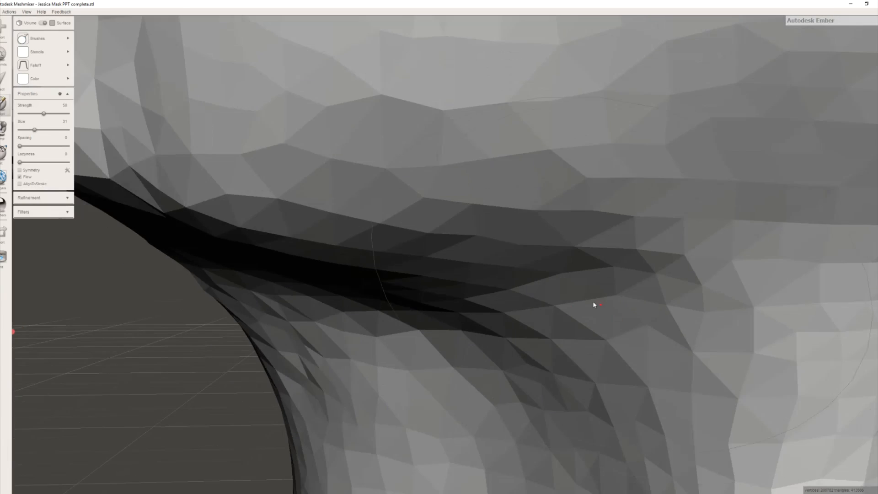
scroll(590, 311, "down", 10)
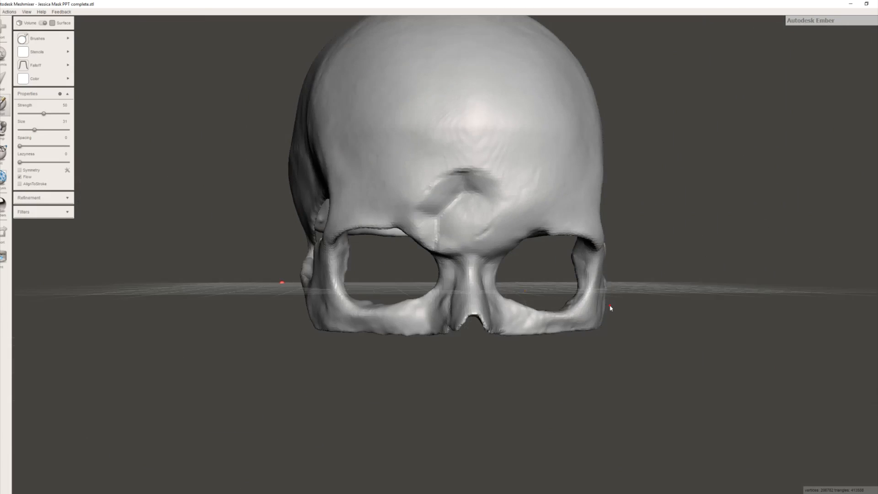
mouse_move(610, 308)
right_mouse_down()
mouse_move(584, 294)
mouse_move(604, 310)
right_mouse_up()
scroll(469, 256, "up", 3)
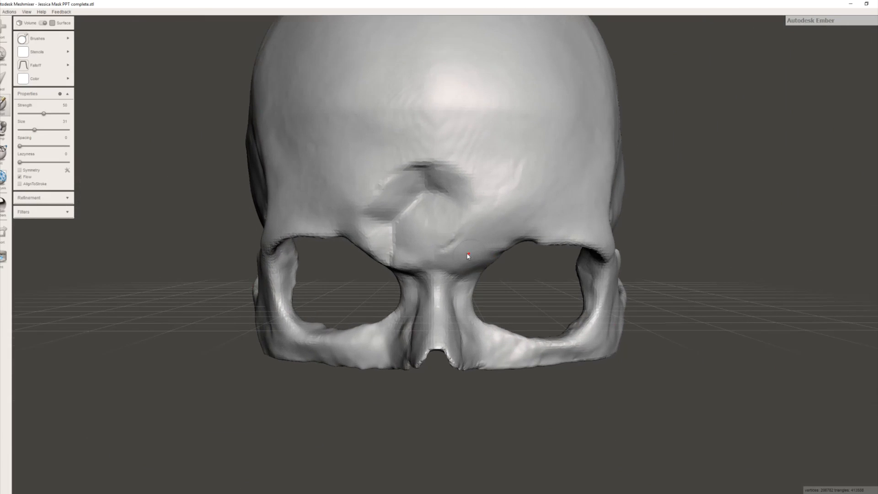
Step: Run the Inspector on the skull, auto-repair all mesh defects with Flat Fill, and check the repaired side and back
left_click(3, 177)
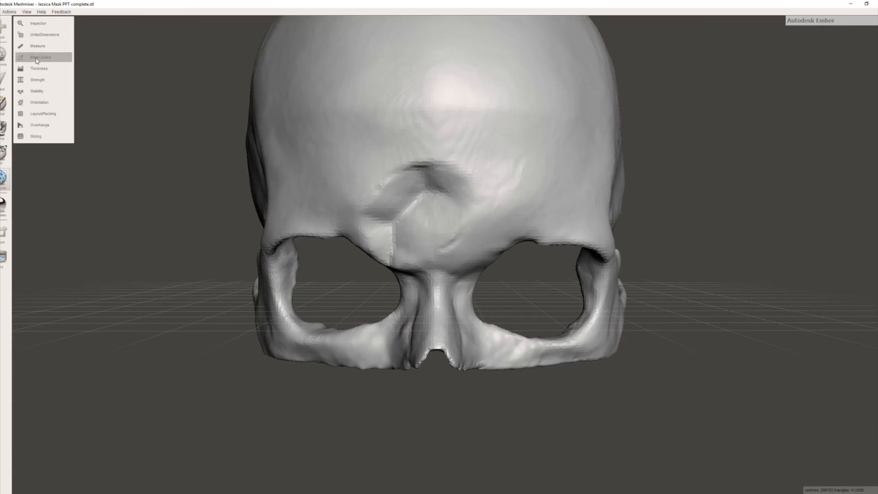
left_click(40, 24)
right_click_drag(172, 161, 270, 175)
left_click(43, 76)
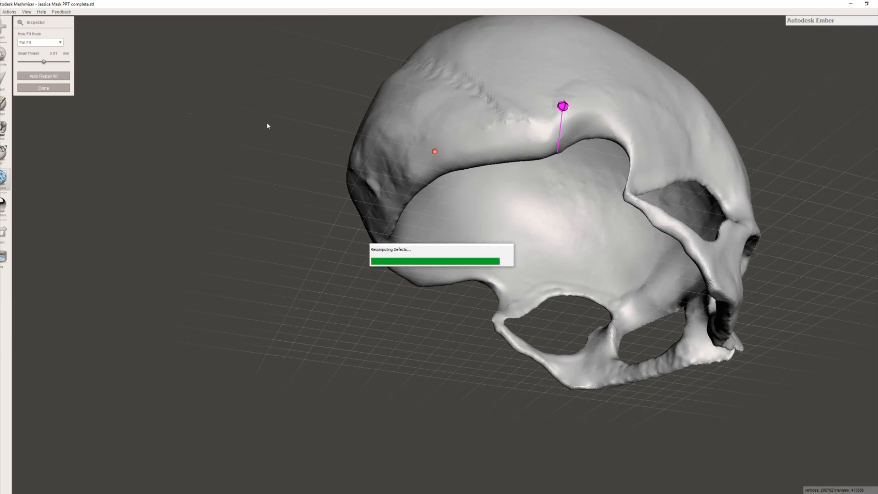
right_click_drag(502, 158, 424, 186)
right_click_drag(361, 188, 74, 109)
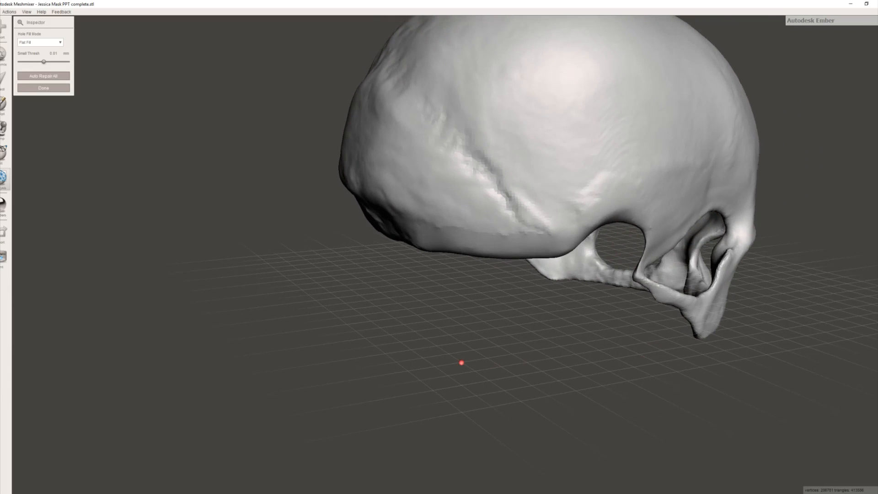